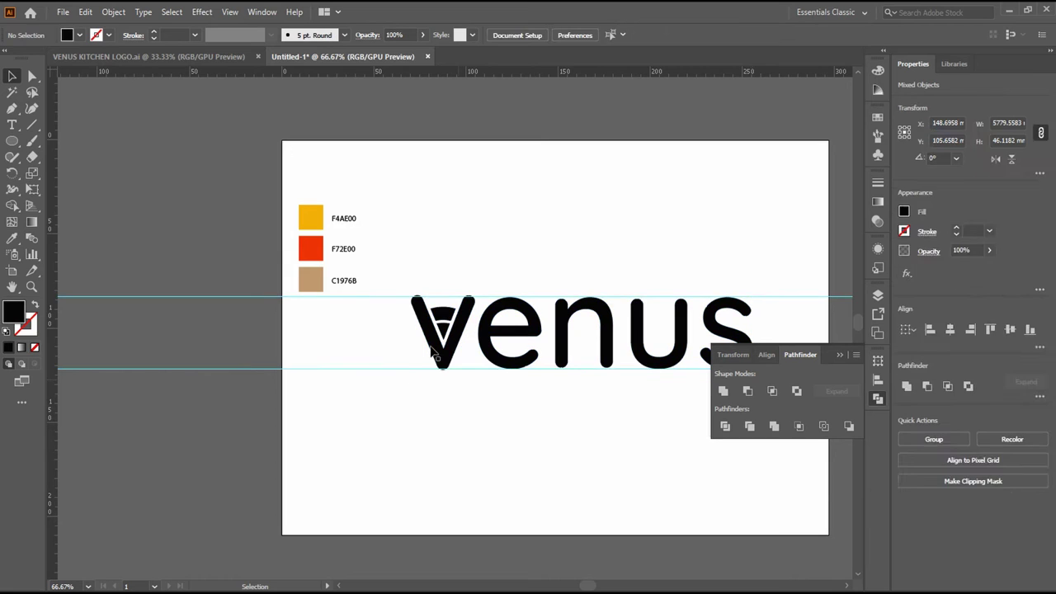
Delete the stray circle and empty leftover path from the V, then select all venus letters
{"action": "left_click", "coordinate": [466, 360]}
{"action": "key", "text": "Delete"}
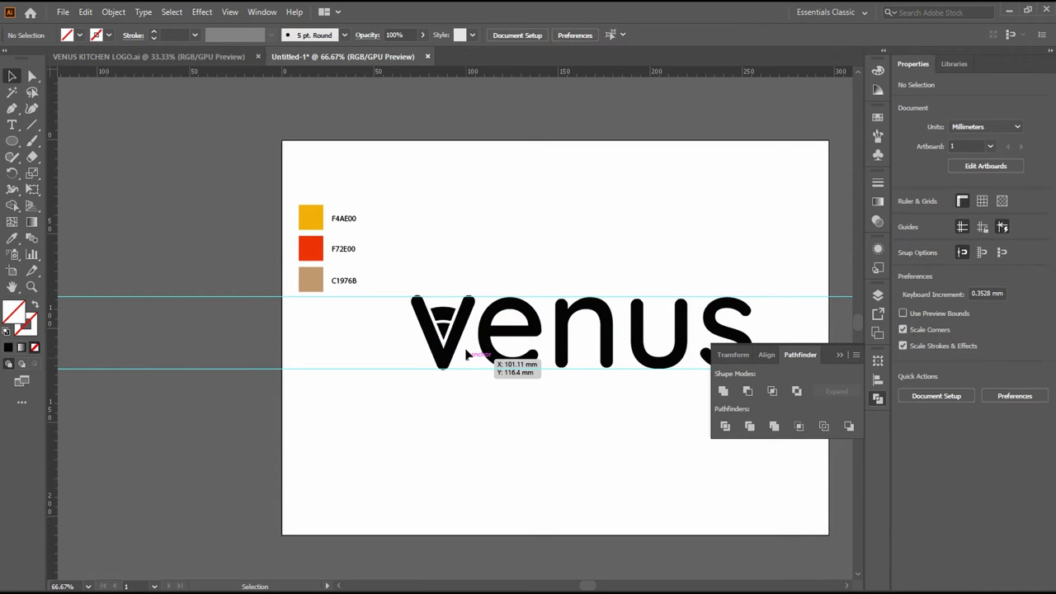
{"action": "left_click", "coordinate": [467, 334]}
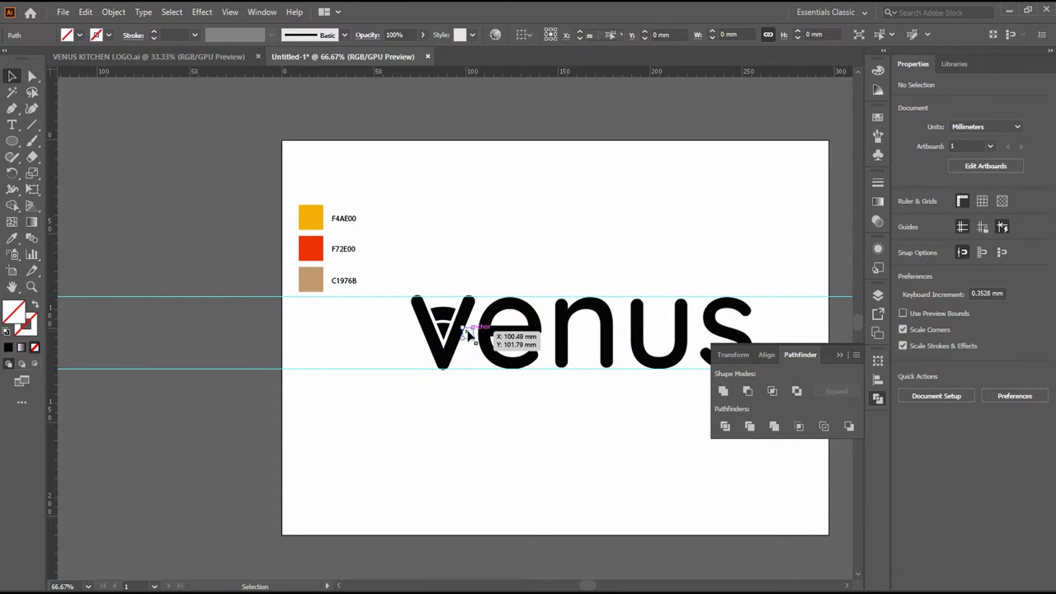
{"action": "key", "text": "Delete"}
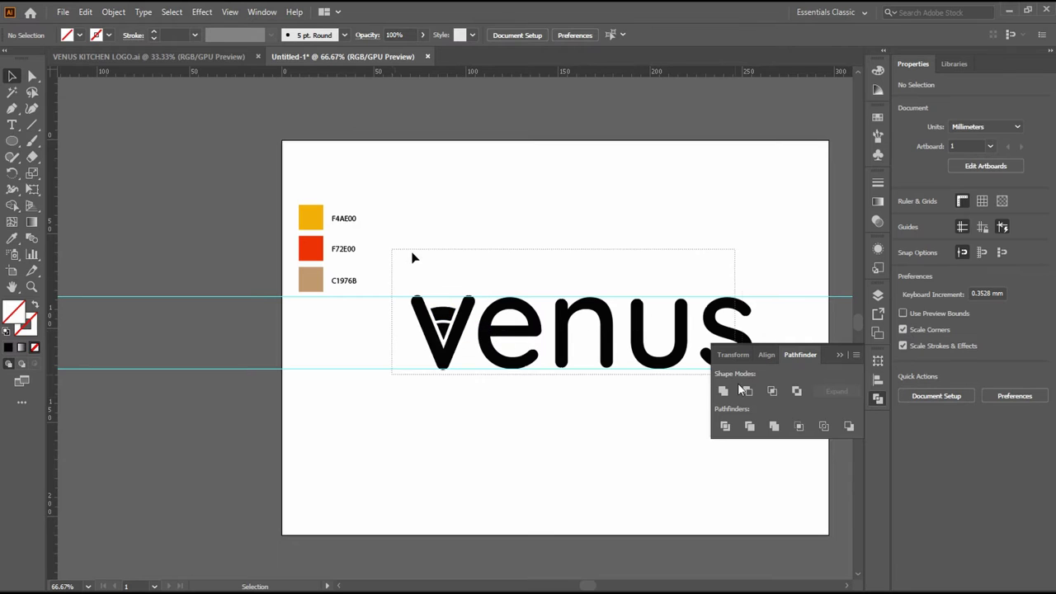
{"action": "left_click_drag", "start_coordinate": [739, 388], "coordinate": [755, 425]}
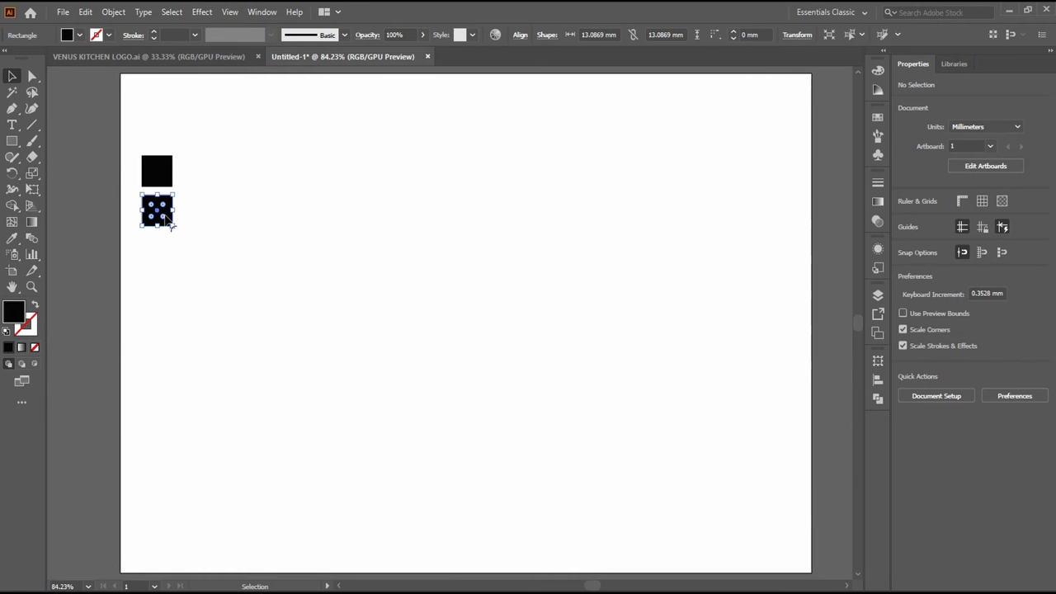
Duplicate the square into a column of three and fill the top one yellow F4AE00
{"action": "left_click", "coordinate": [169, 219]}
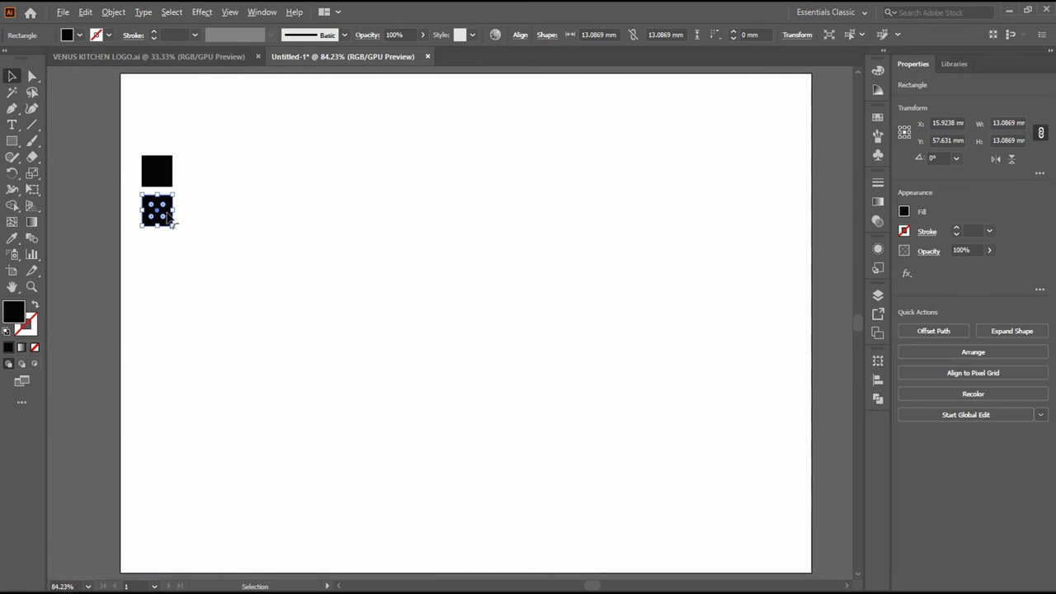
{"action": "left_click_drag", "start_coordinate": [169, 217], "coordinate": [171, 257]}
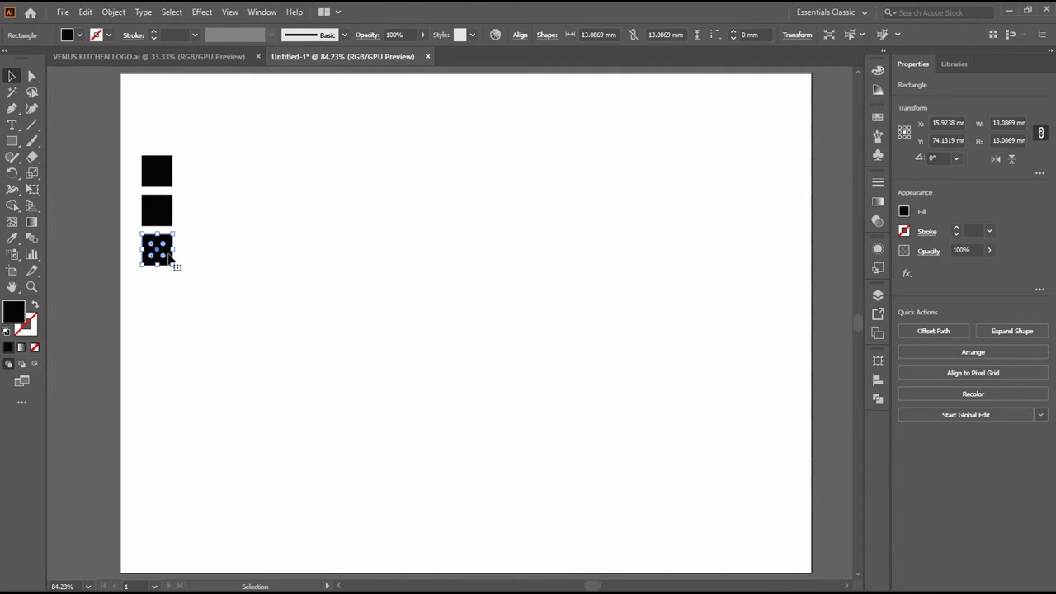
{"action": "left_click", "coordinate": [161, 177]}
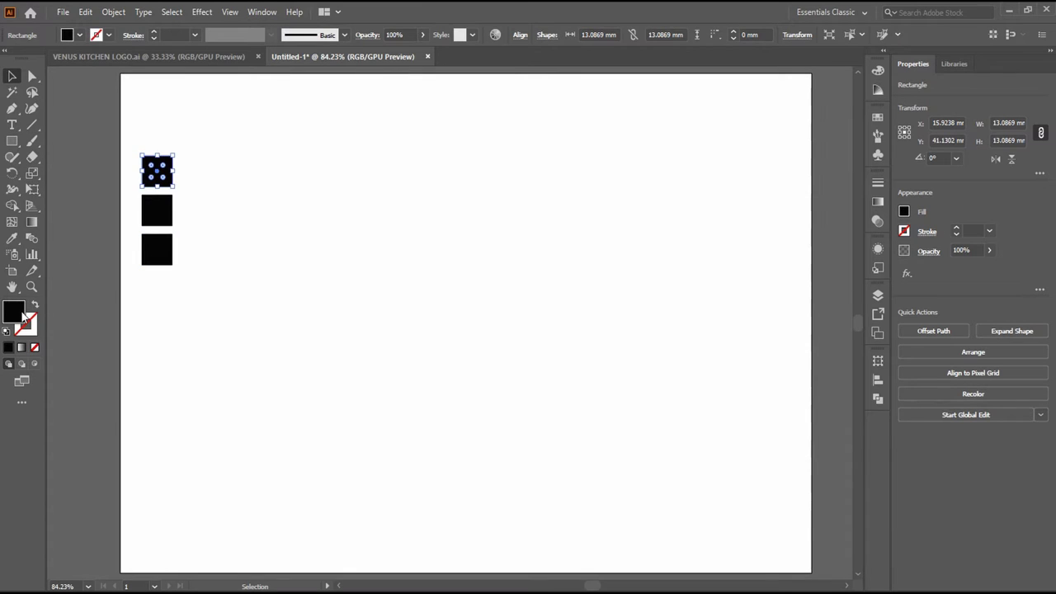
{"action": "double_click", "coordinate": [22, 317]}
{"action": "left_click_drag", "start_coordinate": [747, 468], "coordinate": [747, 476]}
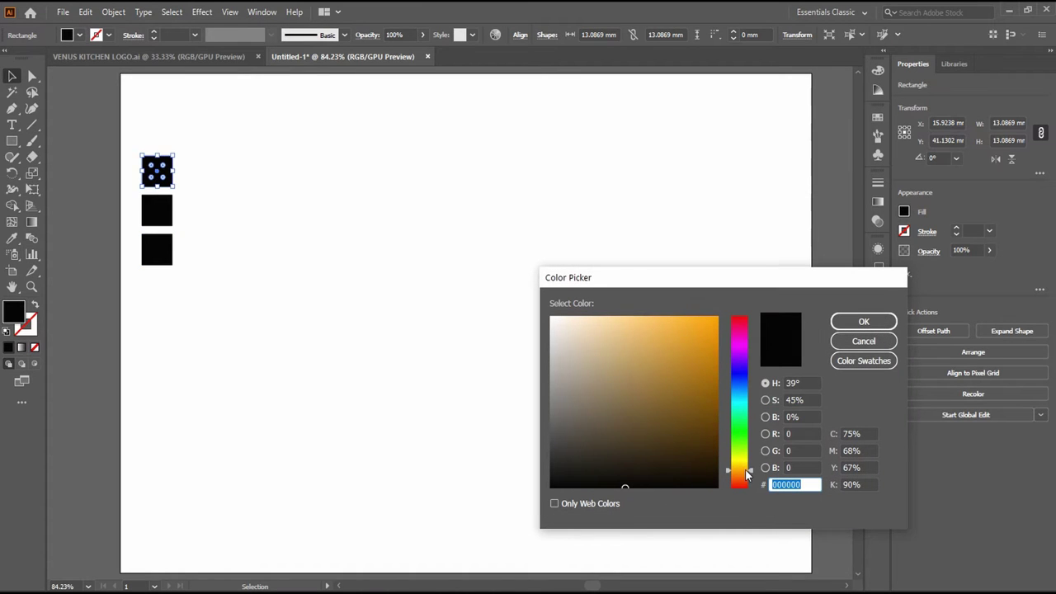
{"action": "left_click_drag", "start_coordinate": [707, 354], "coordinate": [718, 323]}
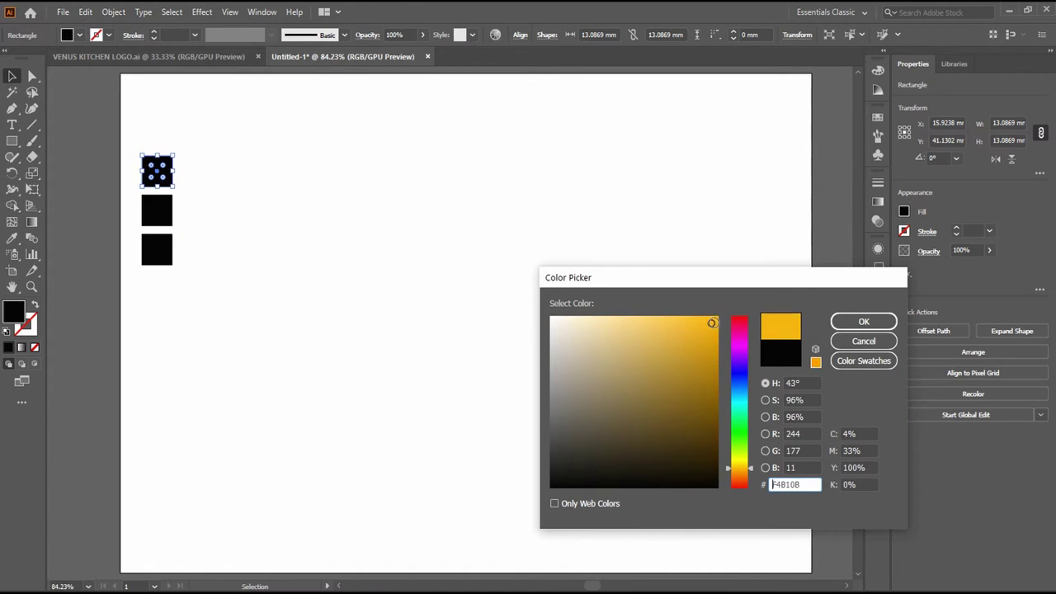
{"action": "left_click", "coordinate": [850, 322]}
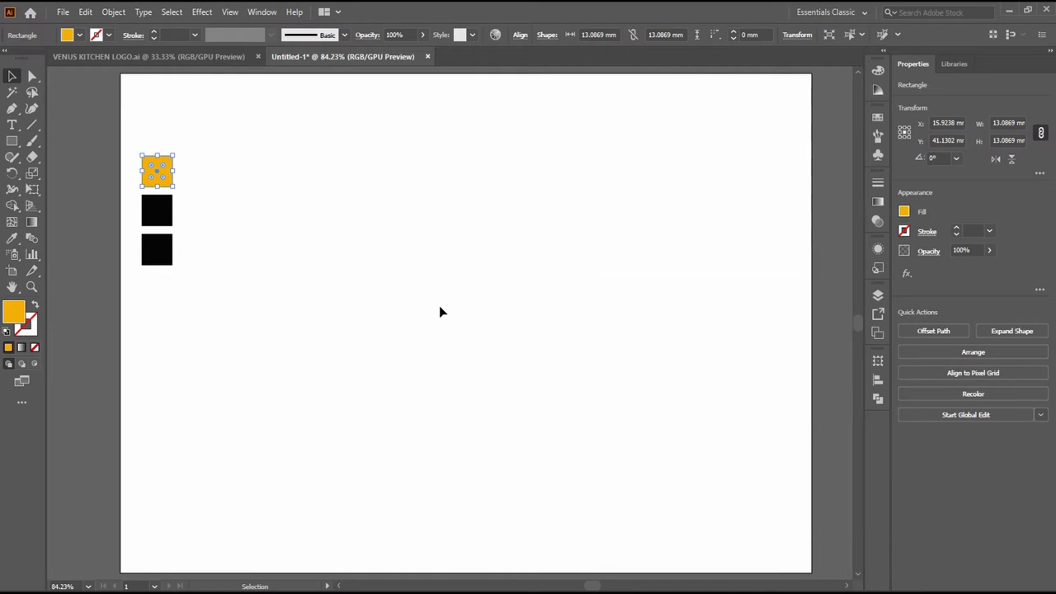
Fill the middle square bright red
{"action": "left_click", "coordinate": [165, 213]}
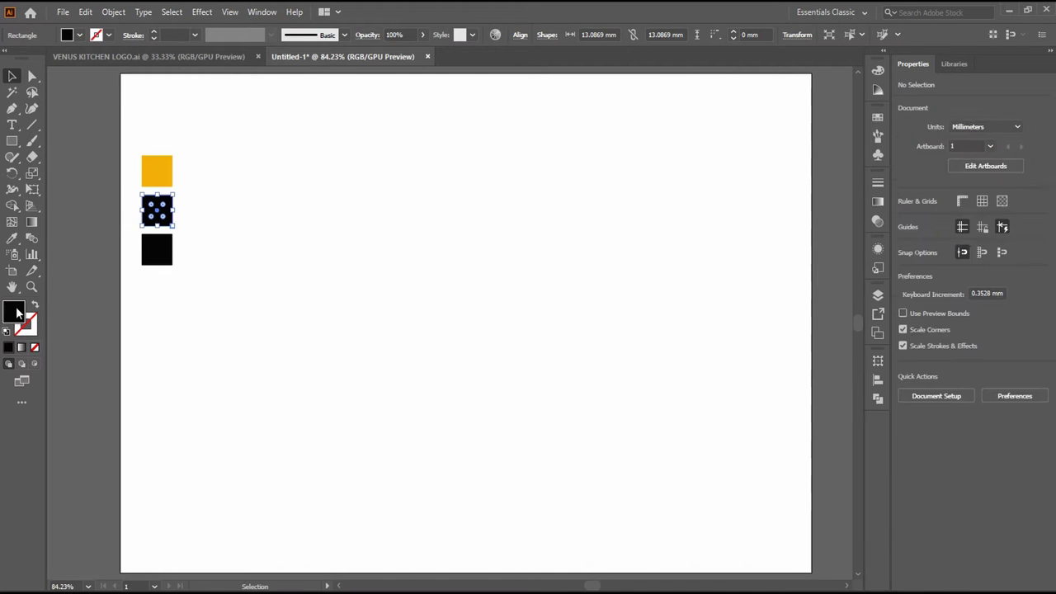
{"action": "double_click", "coordinate": [13, 311]}
{"action": "left_click_drag", "start_coordinate": [742, 475], "coordinate": [744, 485]}
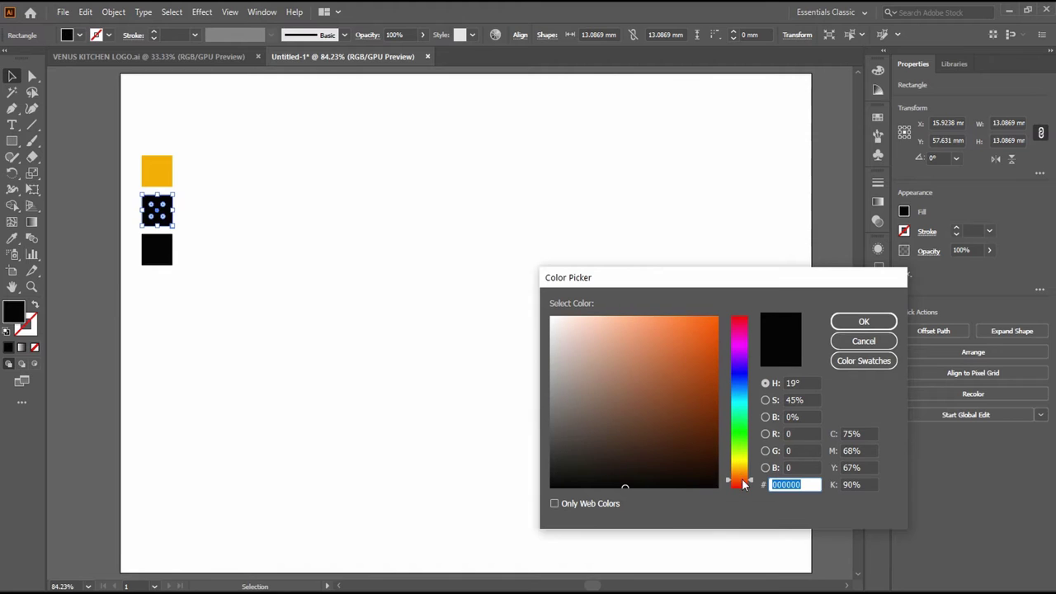
{"action": "left_click_drag", "start_coordinate": [707, 405], "coordinate": [717, 319]}
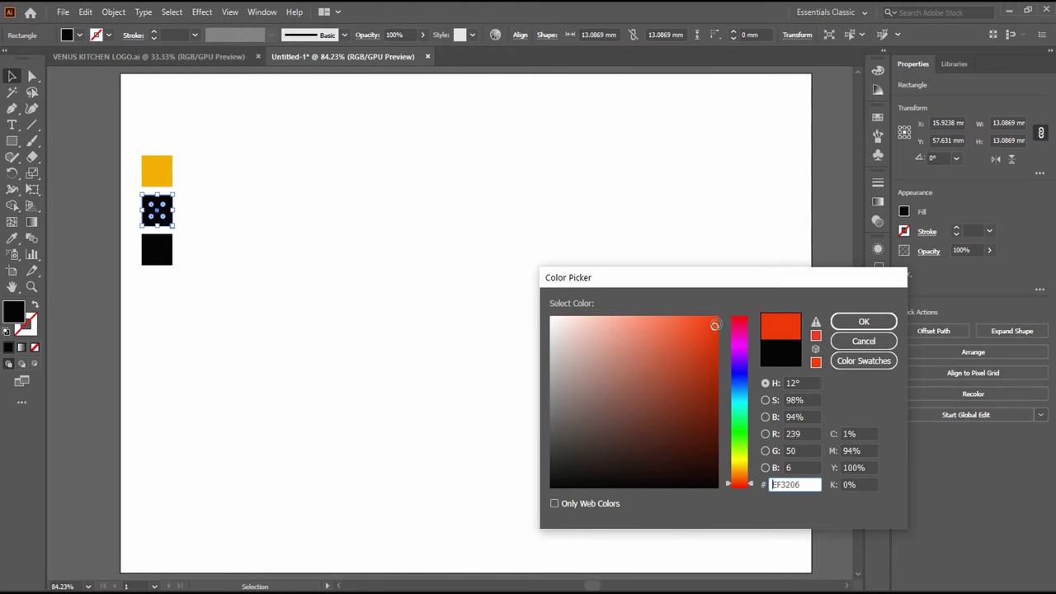
{"action": "left_click", "coordinate": [740, 479]}
{"action": "left_click", "coordinate": [864, 321]}
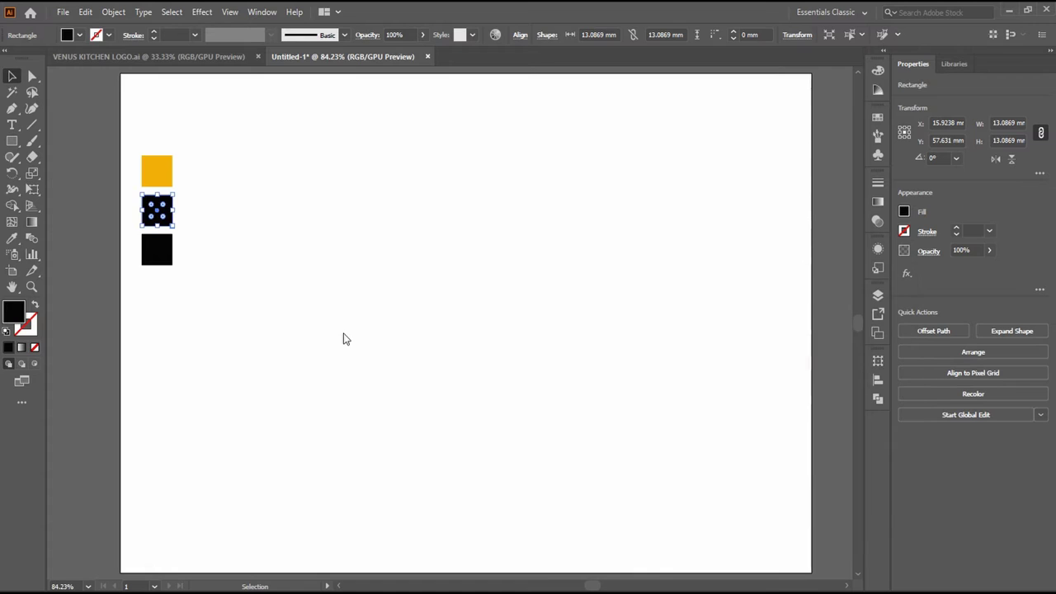
Fill the bottom square with the tan swatch
{"action": "left_click", "coordinate": [158, 254]}
{"action": "left_click", "coordinate": [76, 36]}
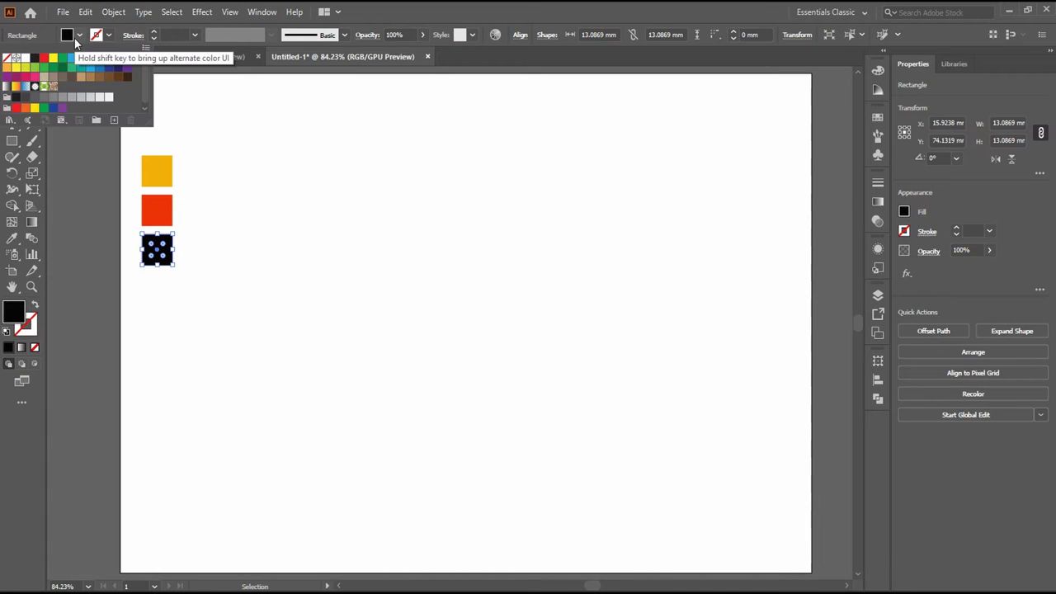
{"action": "left_click", "coordinate": [84, 77]}
Copy the yellow square's hex code and paste it onto the artboard as text
{"action": "left_click", "coordinate": [146, 165]}
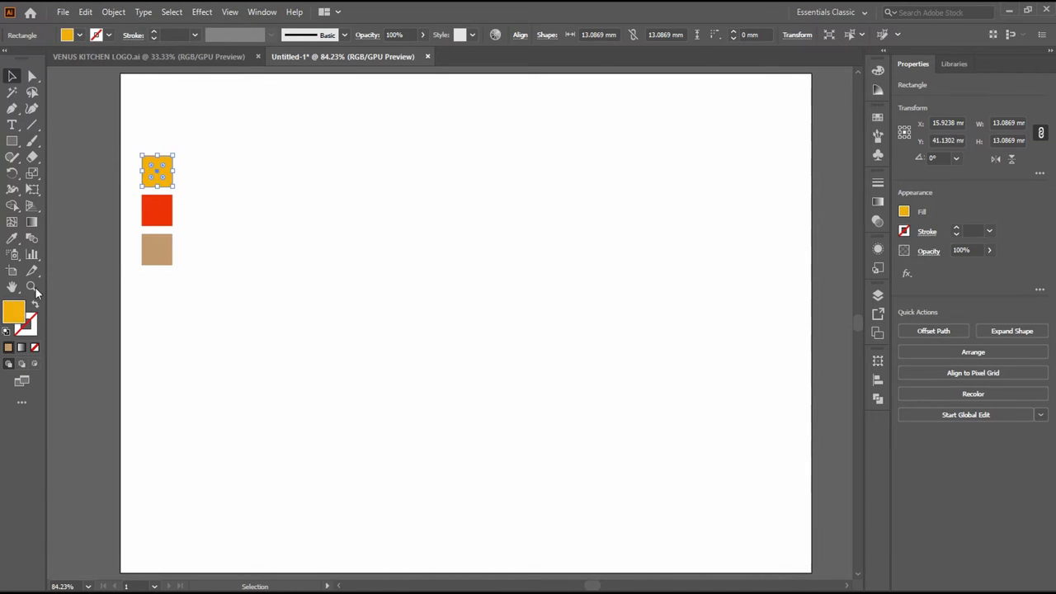
{"action": "double_click", "coordinate": [18, 315]}
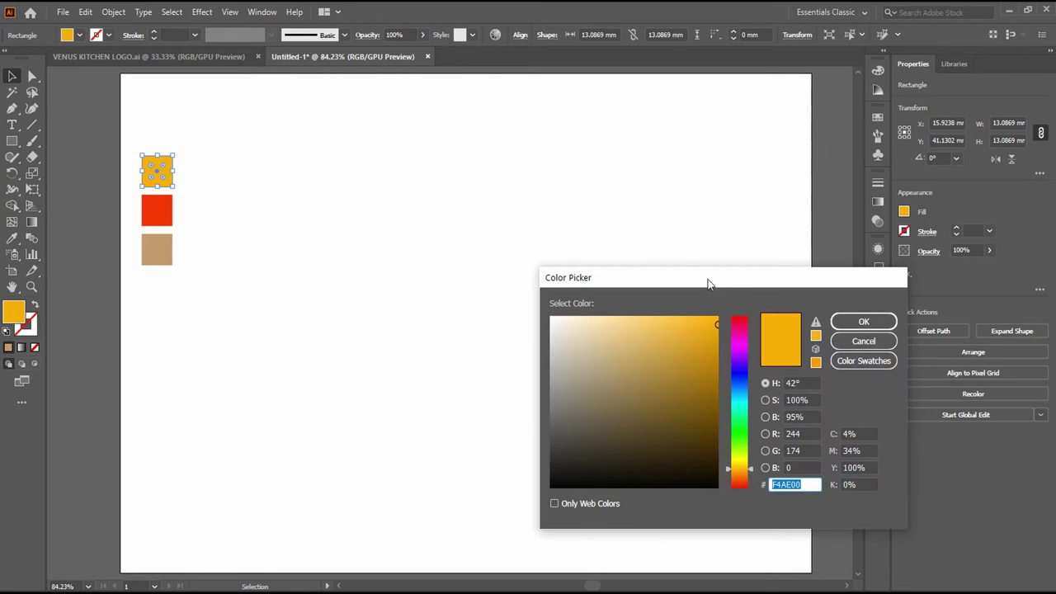
{"action": "left_click", "coordinate": [863, 341]}
{"action": "left_click", "coordinate": [264, 171]}
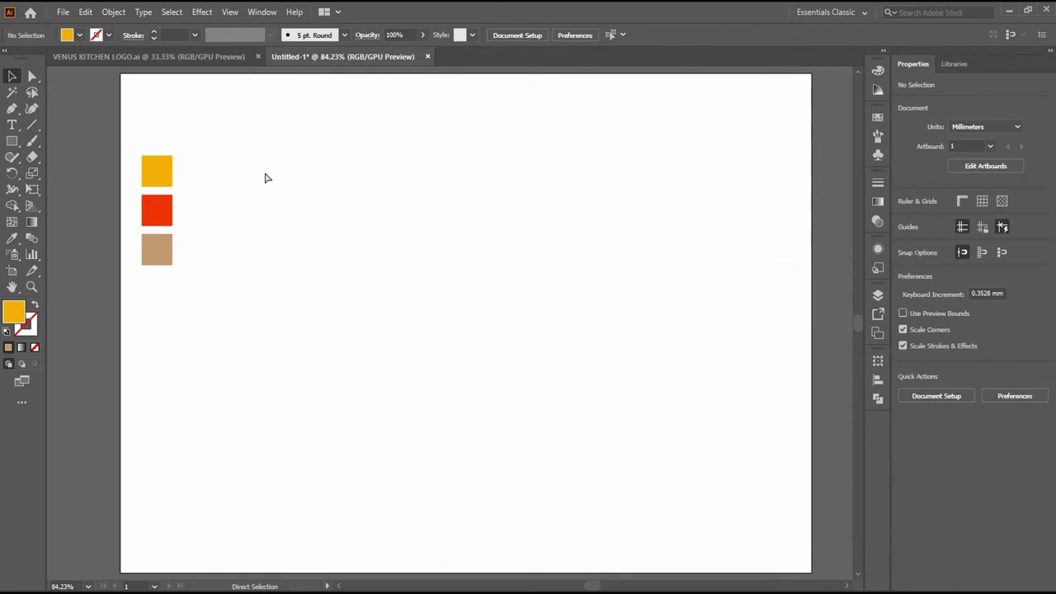
{"action": "type", "text": "F4AE00"}
Place the F4AE00 label beside the yellow square and the F72E00 label beside the red one
{"action": "left_click_drag", "start_coordinate": [454, 322], "coordinate": [208, 172]}
{"action": "left_click", "coordinate": [157, 211]}
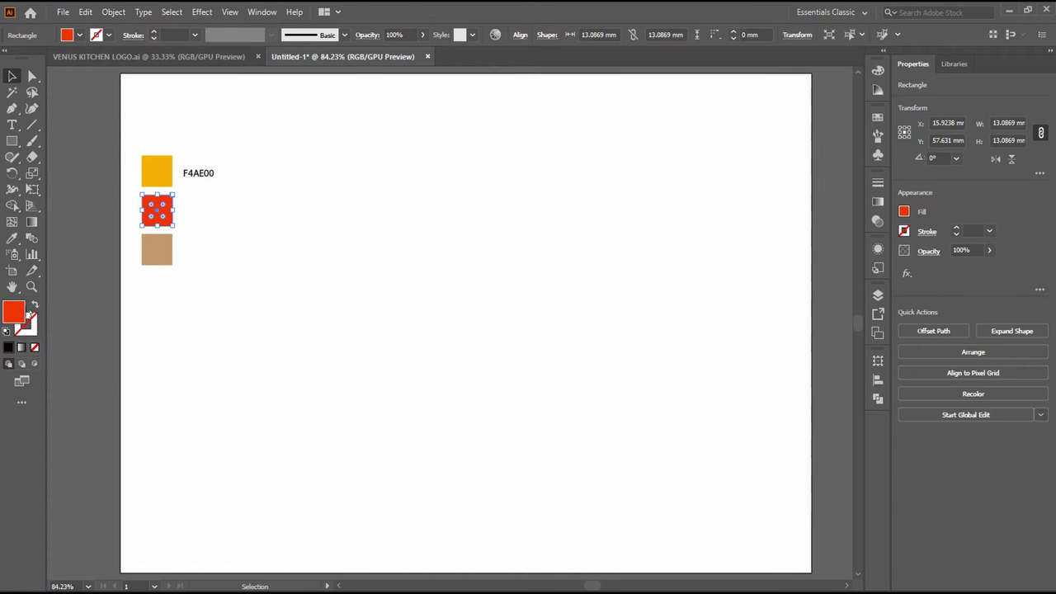
{"action": "double_click", "coordinate": [17, 319]}
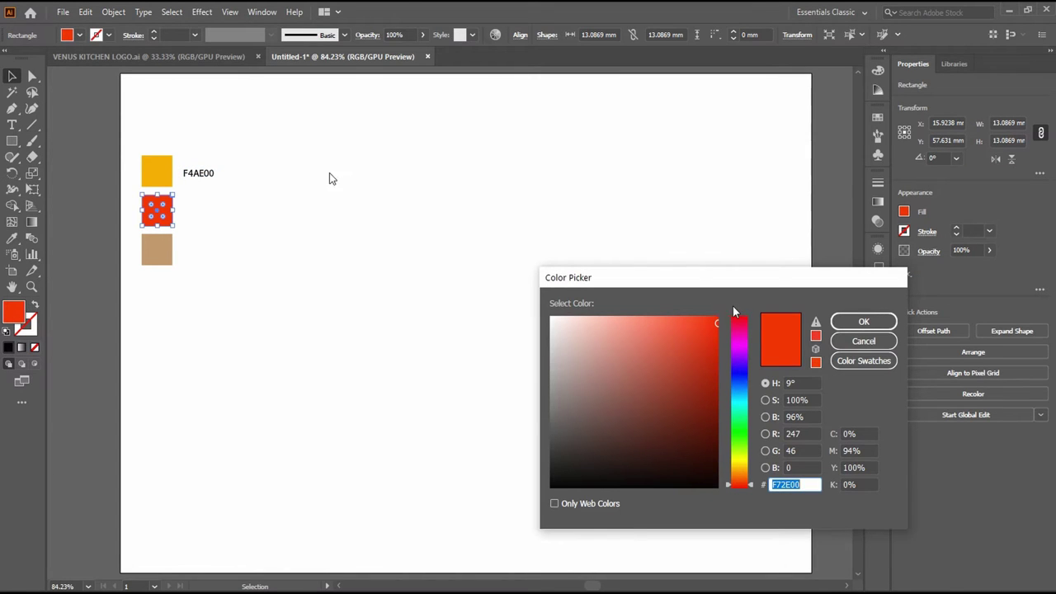
{"action": "left_click", "coordinate": [863, 341]}
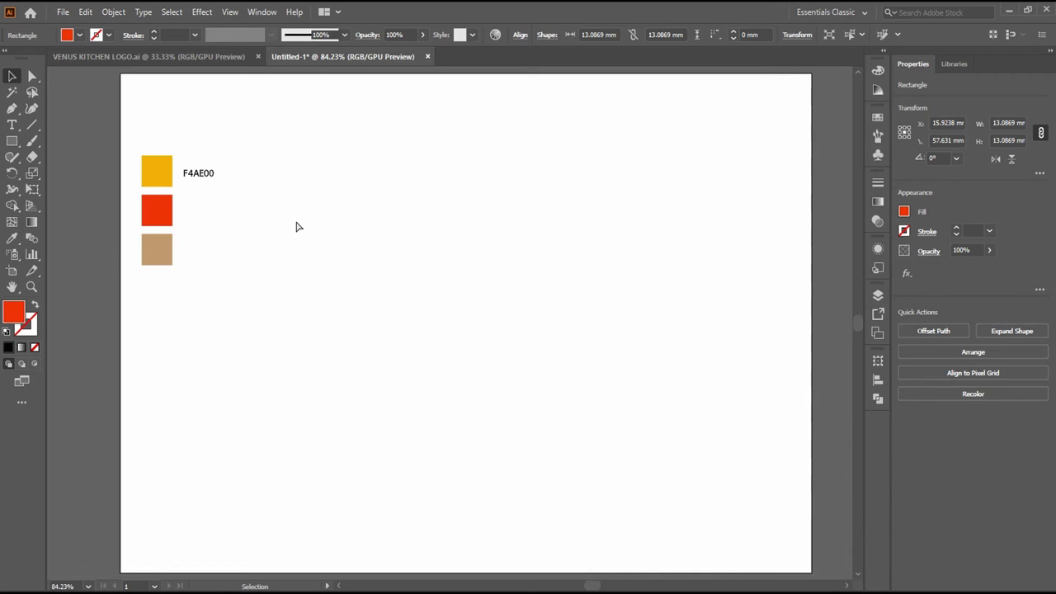
{"action": "key", "text": "ctrl+v"}
{"action": "left_click", "coordinate": [461, 396]}
{"action": "left_click_drag", "start_coordinate": [450, 322], "coordinate": [205, 213]}
Copy the tan square's hex code and place the C1976B label beside it
{"action": "left_click", "coordinate": [159, 246]}
{"action": "double_click", "coordinate": [13, 312]}
{"action": "key", "text": "ctrl+c"}
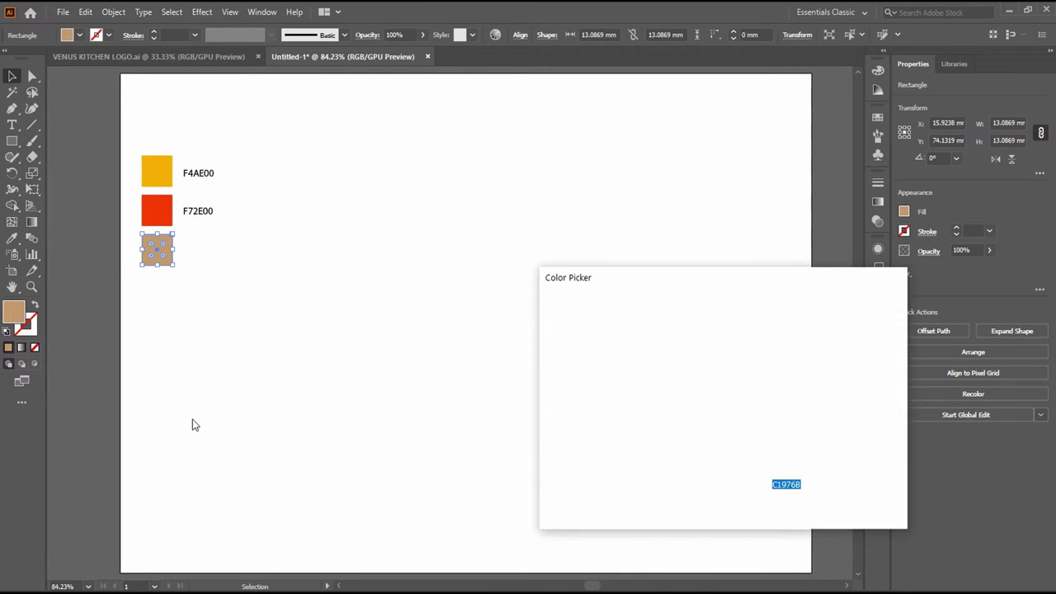
{"action": "left_click", "coordinate": [850, 341]}
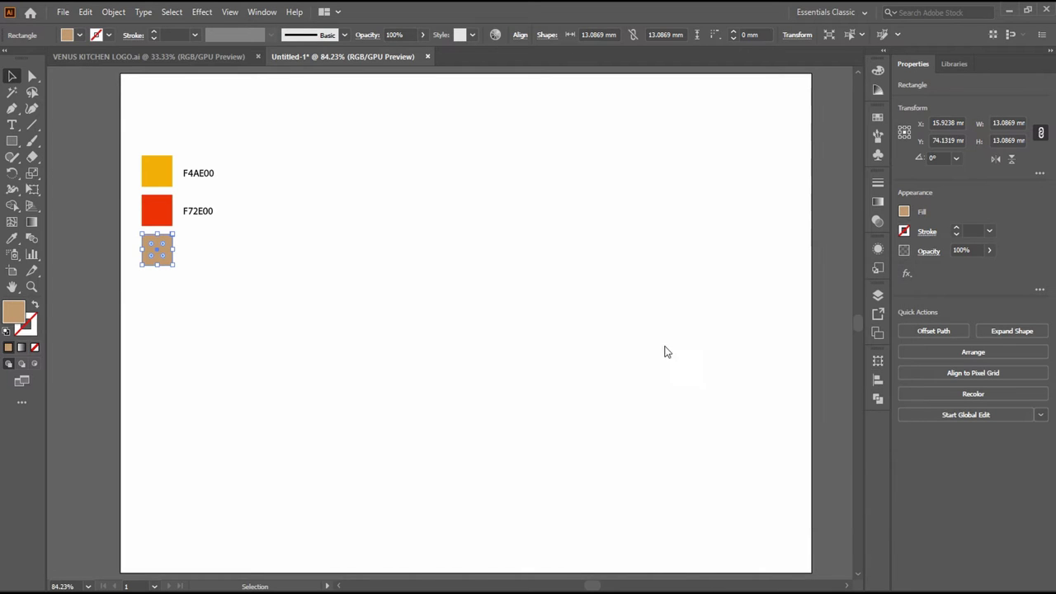
{"action": "left_click", "coordinate": [461, 337]}
{"action": "key", "text": "ctrl+v"}
{"action": "left_click_drag", "start_coordinate": [453, 329], "coordinate": [204, 257]}
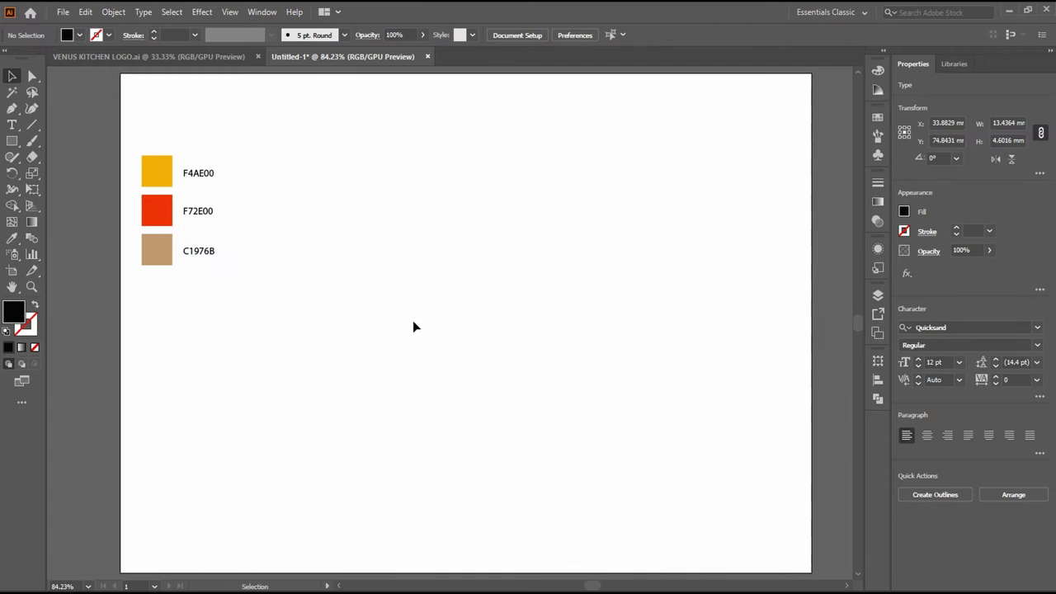
Create the Venus text object on the artboard and scale it up large
{"action": "left_click", "coordinate": [413, 322]}
{"action": "left_click", "coordinate": [12, 125]}
{"action": "left_click", "coordinate": [377, 338]}
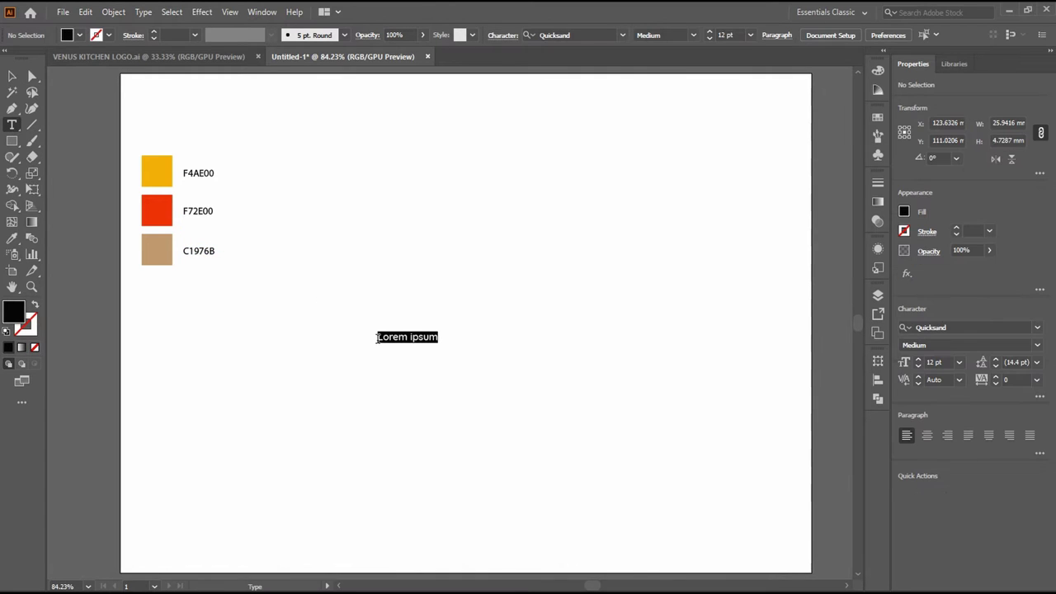
{"action": "type", "text": "M"}
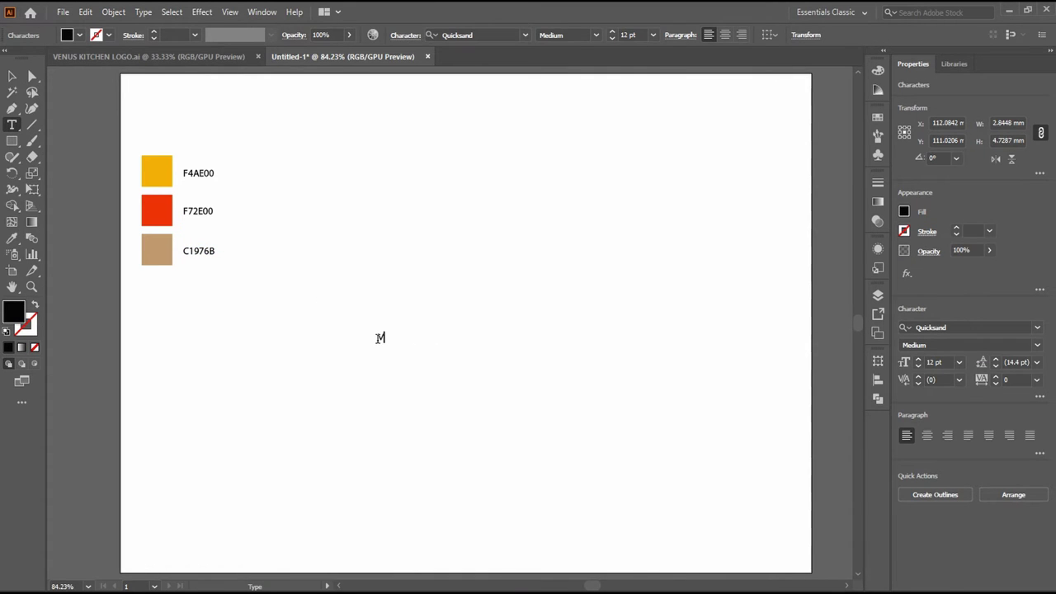
{"action": "type", "text": "Venus"}
{"action": "left_click", "coordinate": [11, 75]}
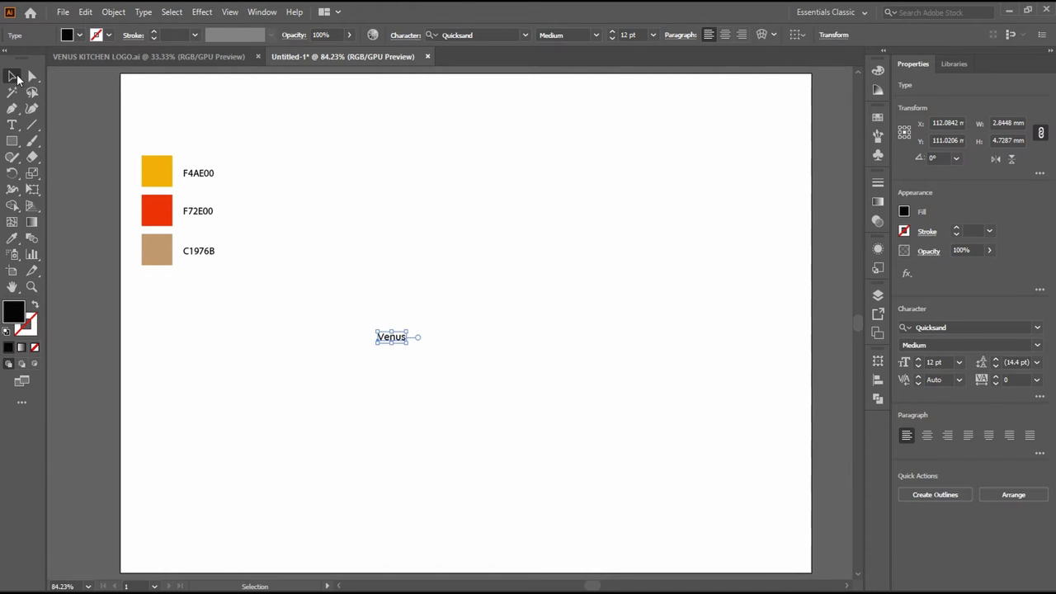
{"action": "left_click_drag", "start_coordinate": [411, 343], "coordinate": [524, 413]}
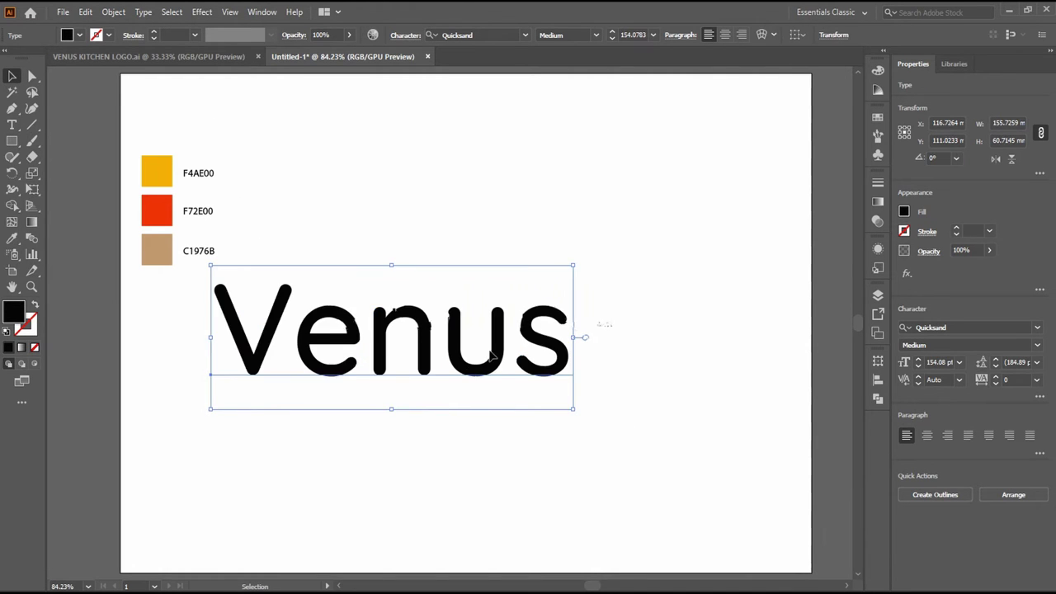
{"action": "left_click_drag", "start_coordinate": [469, 373], "coordinate": [563, 330]}
Set the Venus text to Quicksand Medium and move it lower and left
{"action": "left_click", "coordinate": [1038, 328]}
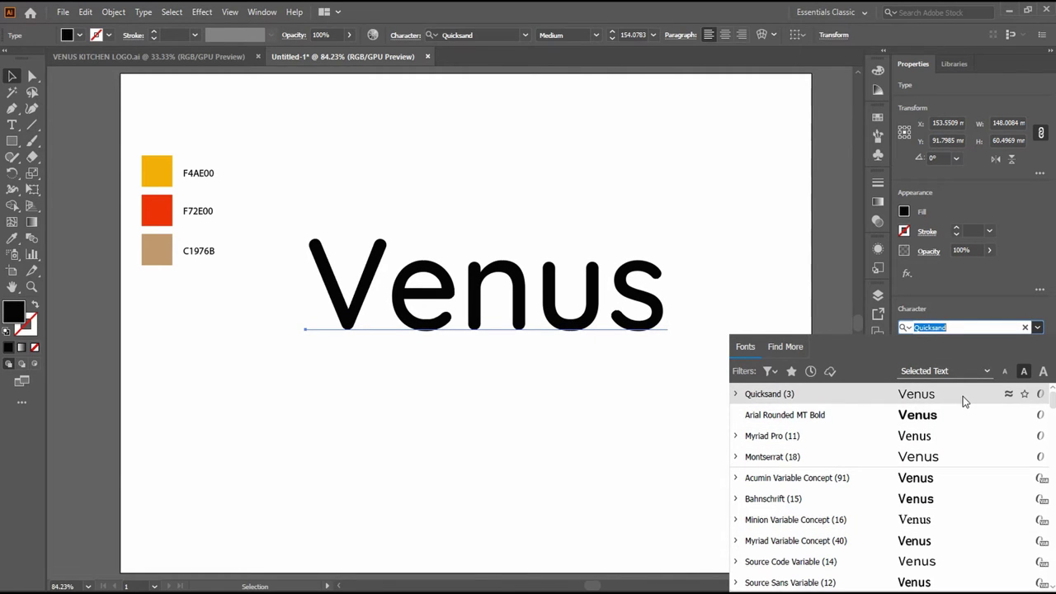
{"action": "left_click", "coordinate": [963, 396]}
{"action": "left_click", "coordinate": [1036, 346]}
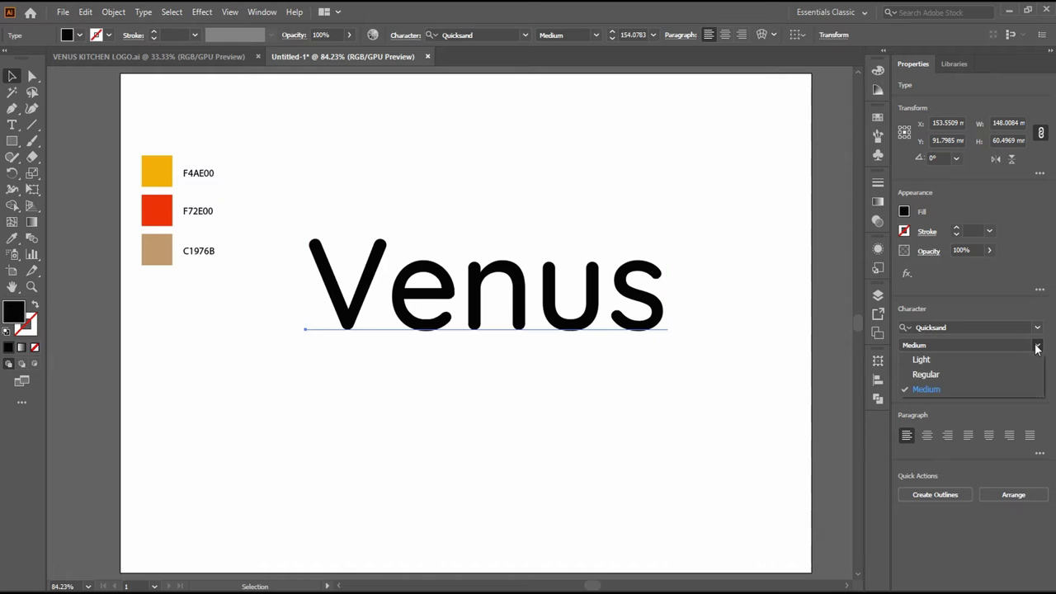
{"action": "left_click", "coordinate": [918, 388]}
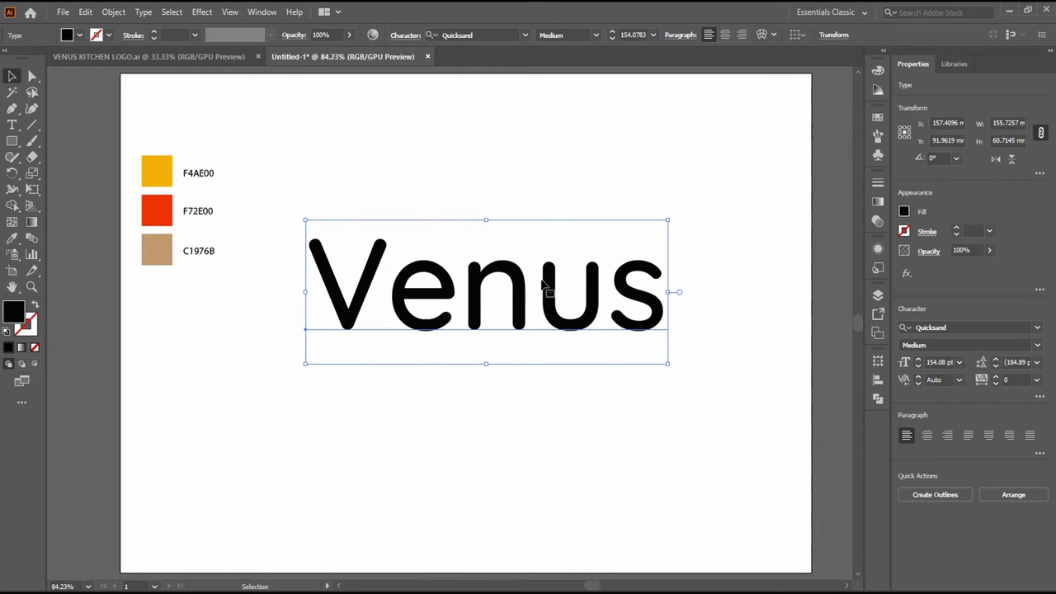
{"action": "left_click_drag", "start_coordinate": [544, 278], "coordinate": [522, 310]}
Convert the Venus text to outlines with Create Outlines
{"action": "left_click", "coordinate": [487, 168]}
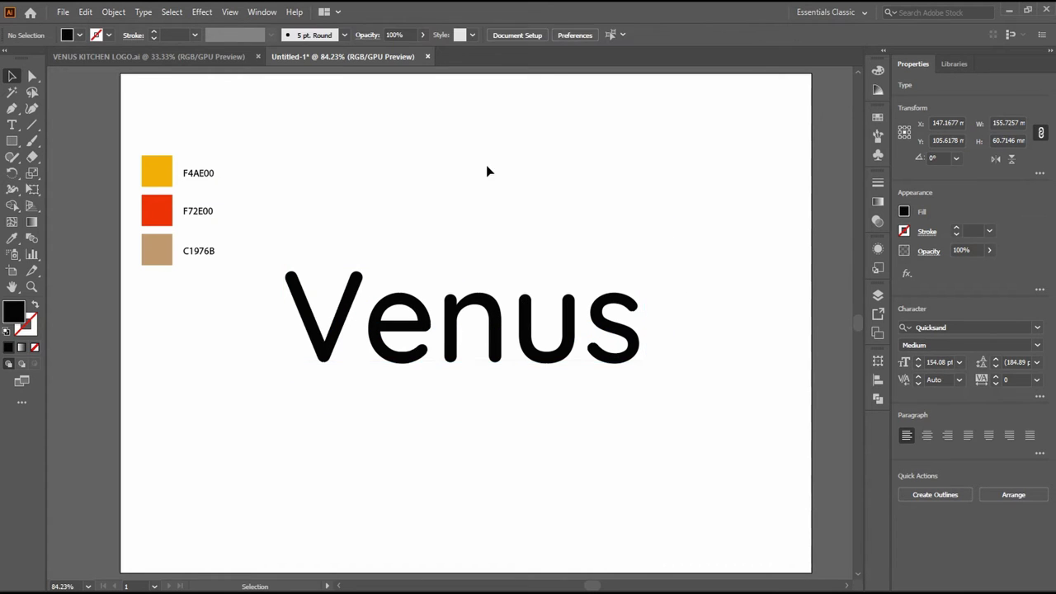
{"action": "left_click", "coordinate": [545, 360]}
{"action": "right_click", "coordinate": [539, 353]}
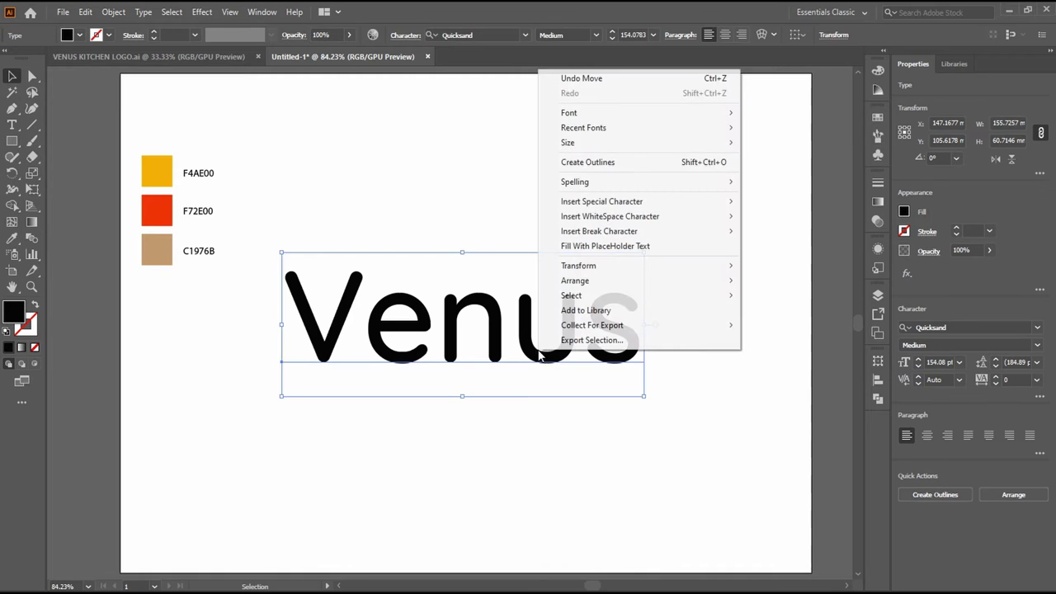
{"action": "left_click", "coordinate": [608, 162]}
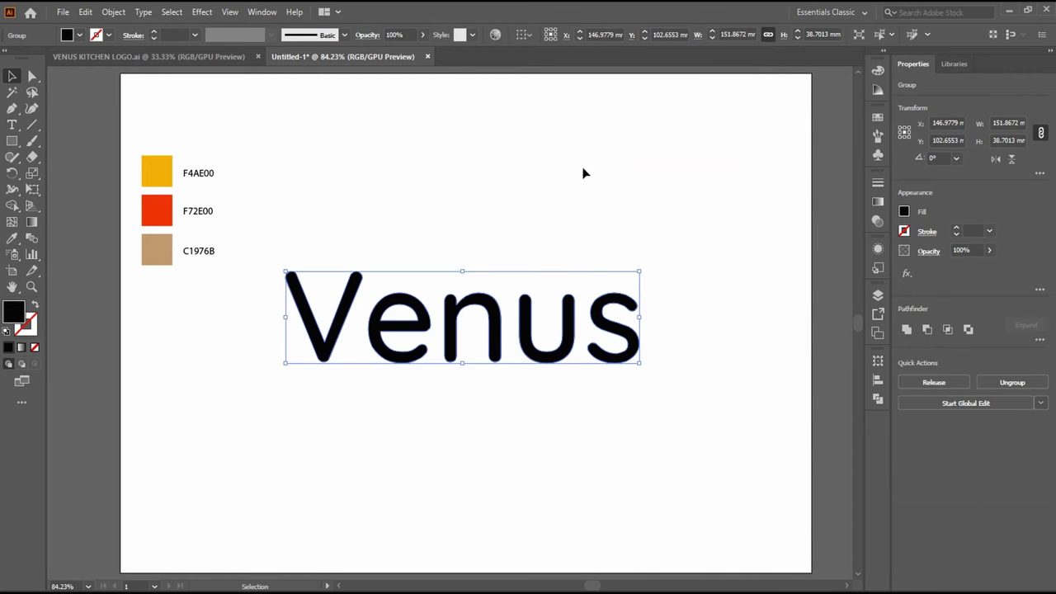
{"action": "left_click", "coordinate": [414, 219]}
Ungroup the outlined Venus letters and deselect them
{"action": "left_click", "coordinate": [339, 323]}
{"action": "right_click", "coordinate": [338, 323]}
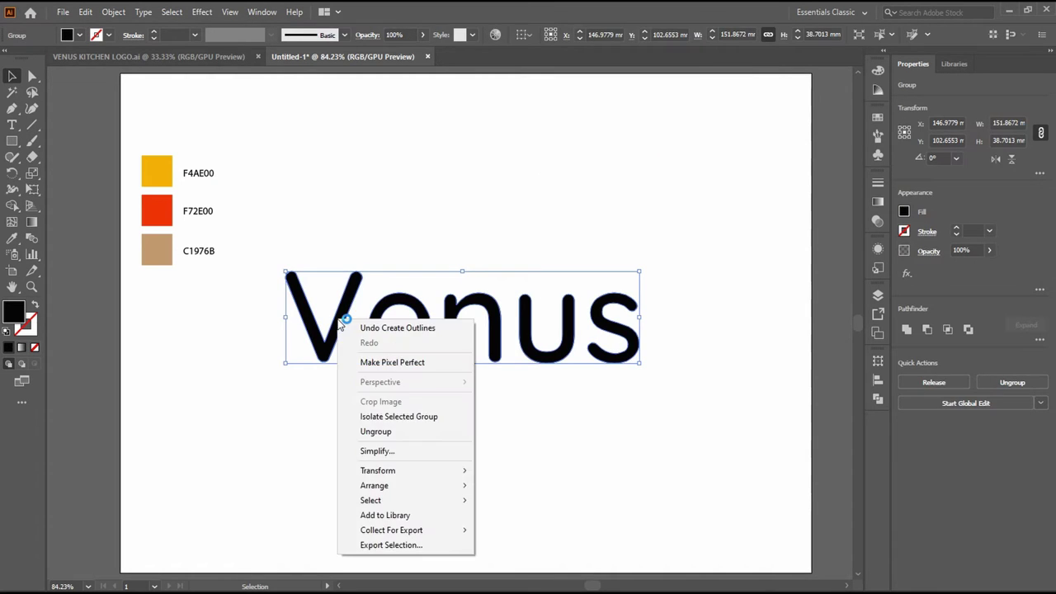
{"action": "left_click", "coordinate": [388, 428]}
{"action": "left_click", "coordinate": [405, 171]}
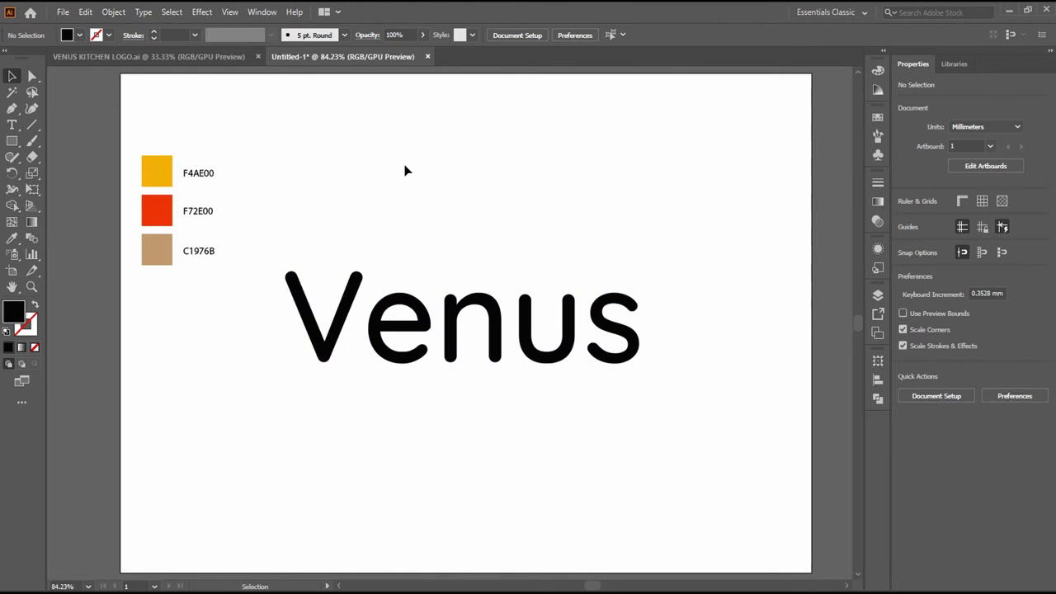
Show rulers and place horizontal guides at the V's top and baseline
{"action": "key", "text": "ctrl+r"}
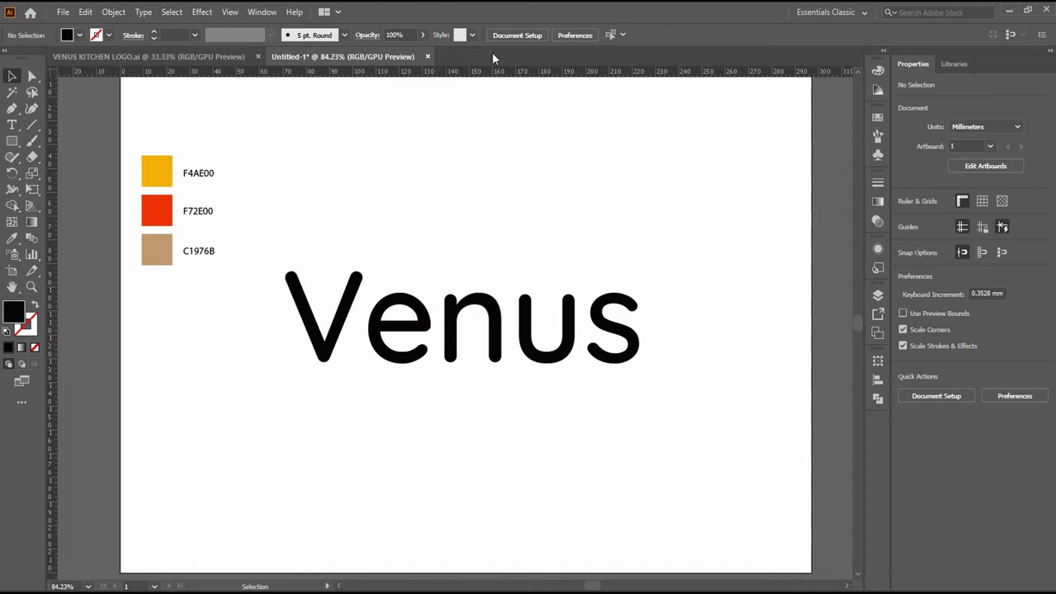
{"action": "left_click_drag", "start_coordinate": [499, 72], "coordinate": [558, 273]}
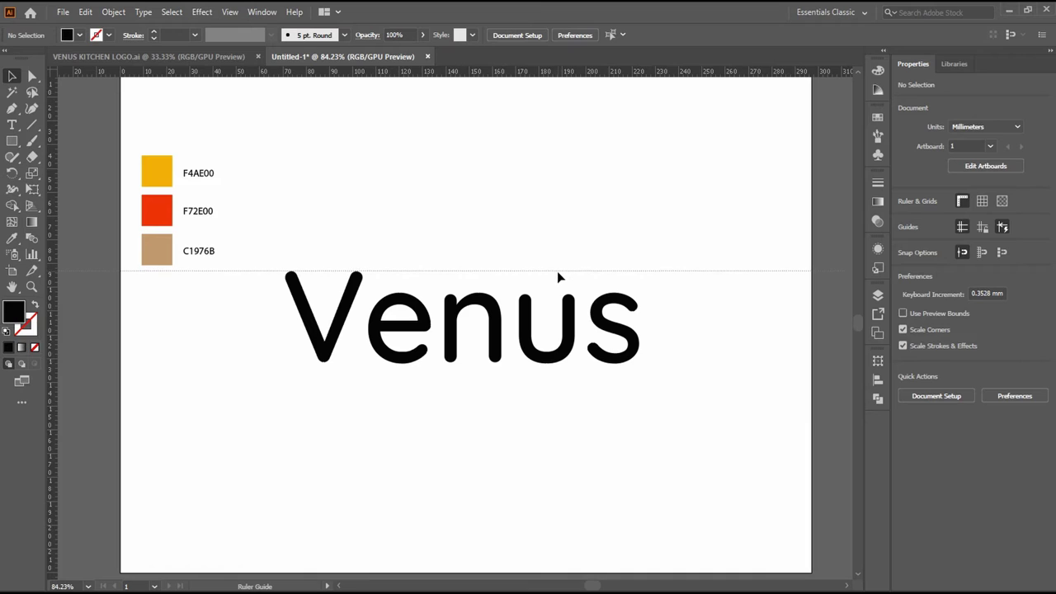
{"action": "left_click_drag", "start_coordinate": [373, 73], "coordinate": [327, 362]}
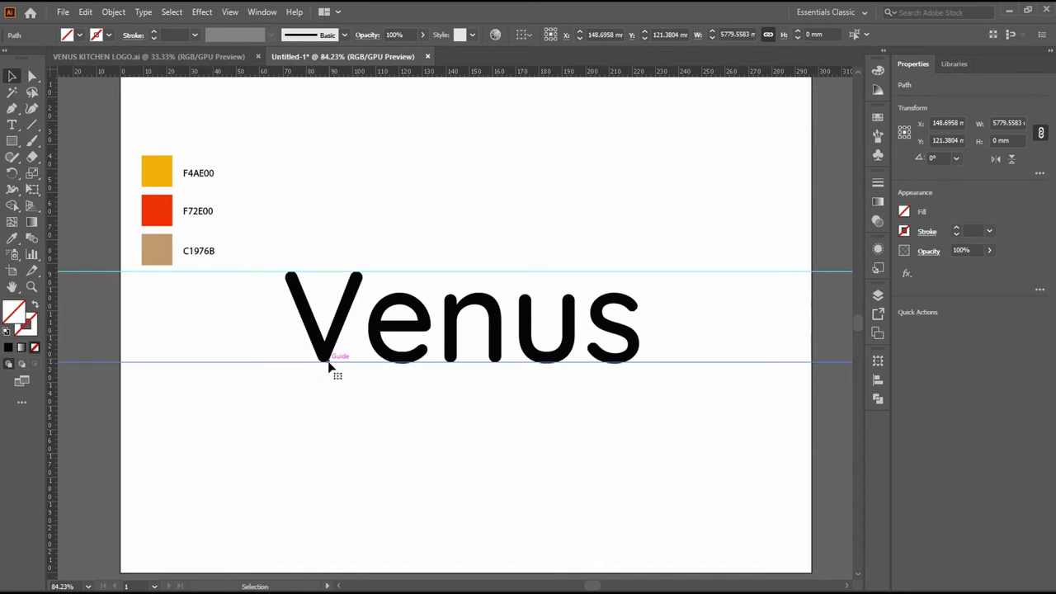
{"action": "left_click", "coordinate": [328, 362]}
Scale the enus letters up to reach the top guide
{"action": "left_click", "coordinate": [396, 330]}
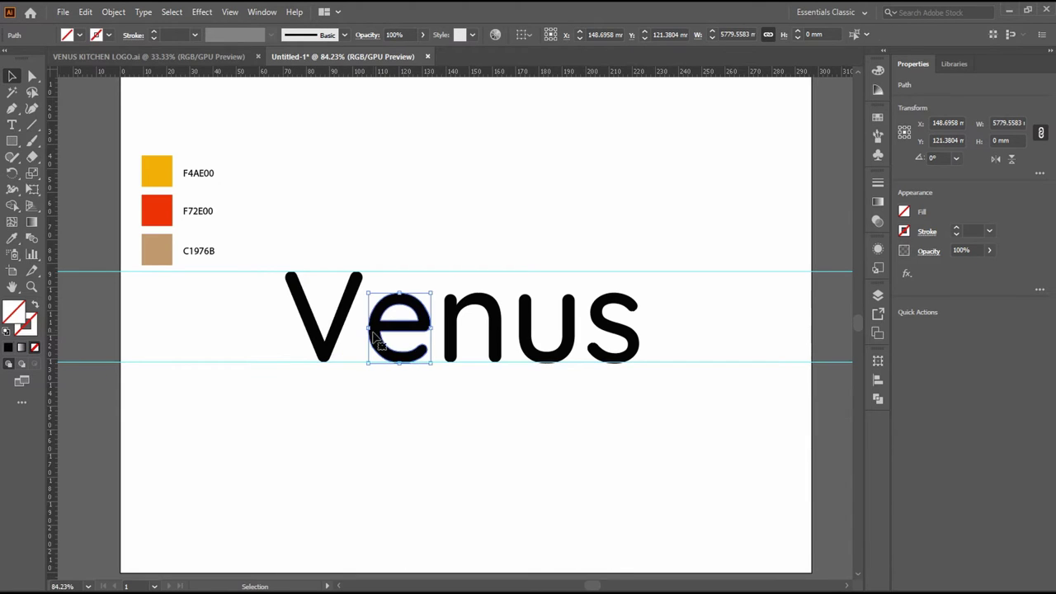
{"action": "left_click_drag", "start_coordinate": [707, 312], "coordinate": [417, 341]}
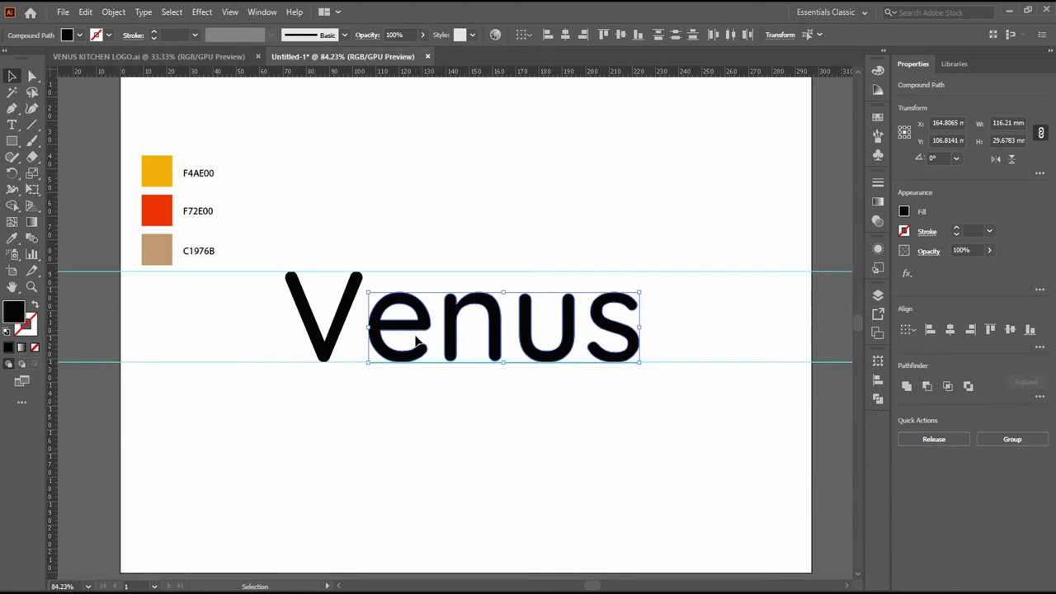
{"action": "left_click_drag", "start_coordinate": [640, 292], "coordinate": [711, 244]}
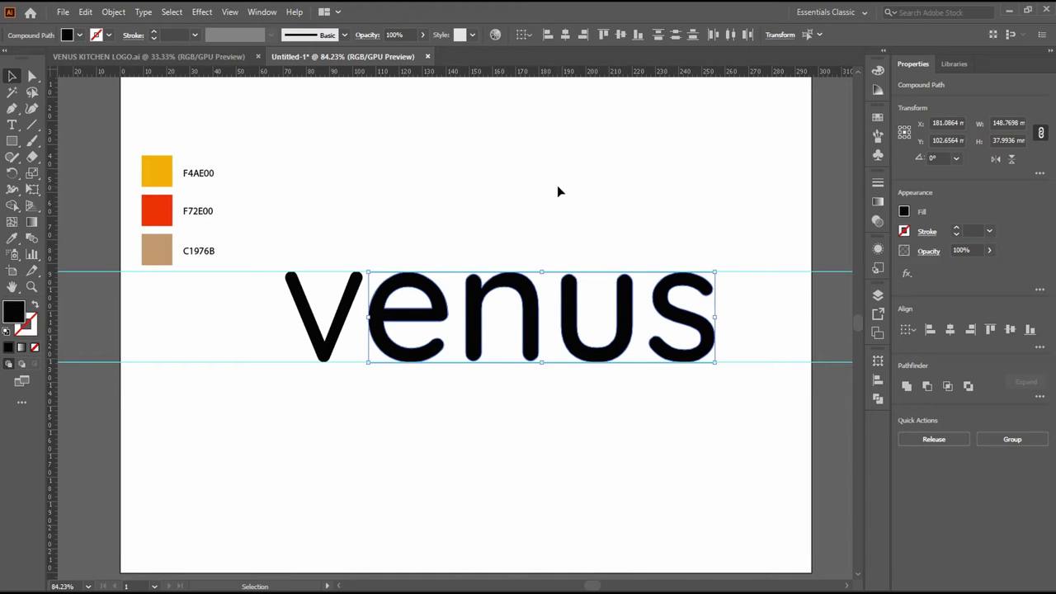
{"action": "left_click", "coordinate": [531, 212]}
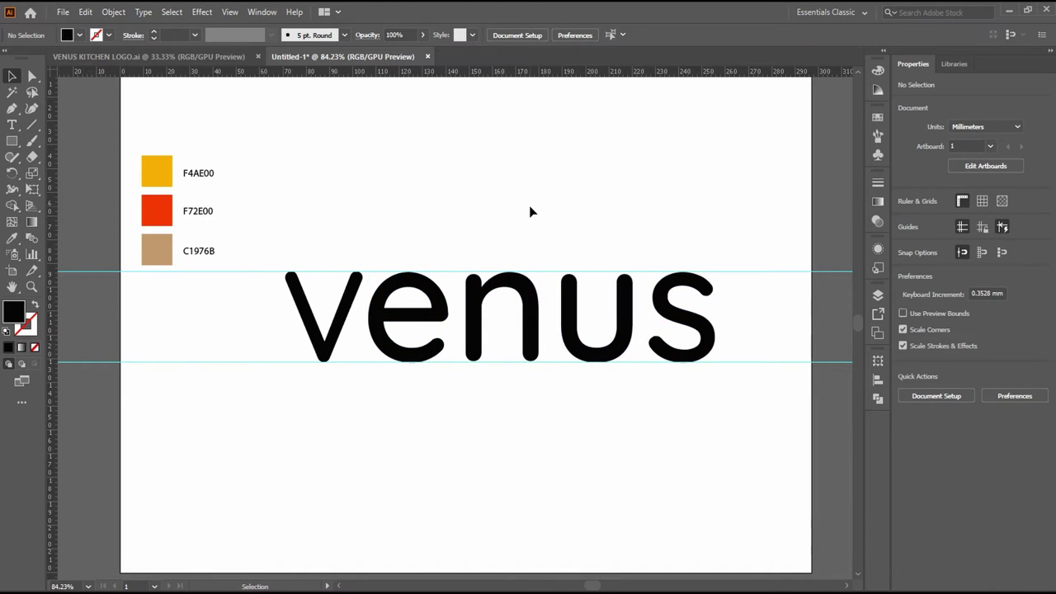
{"action": "left_click", "coordinate": [359, 306]}
Add a black stroke to the V and thicken it to 5 pt
{"action": "left_click", "coordinate": [154, 32]}
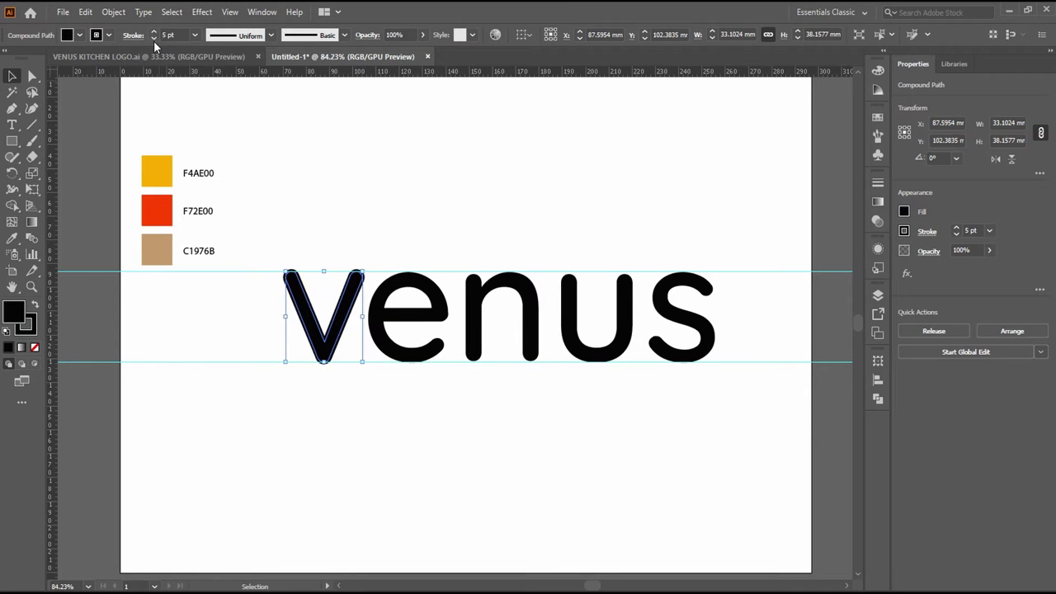
{"action": "left_click", "coordinate": [153, 38]}
{"action": "left_click", "coordinate": [302, 157]}
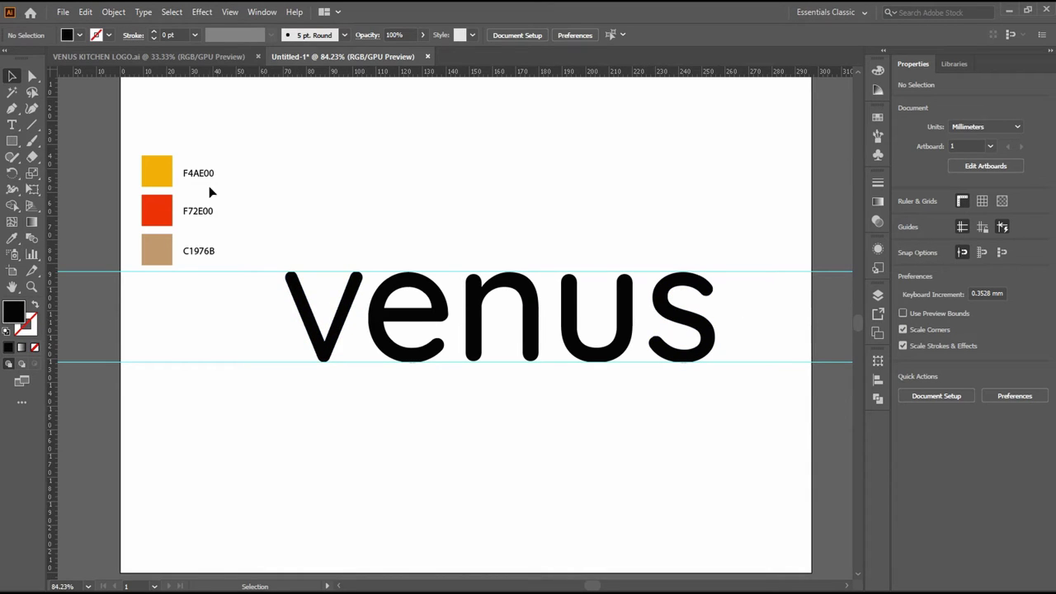
{"action": "left_click", "coordinate": [299, 295]}
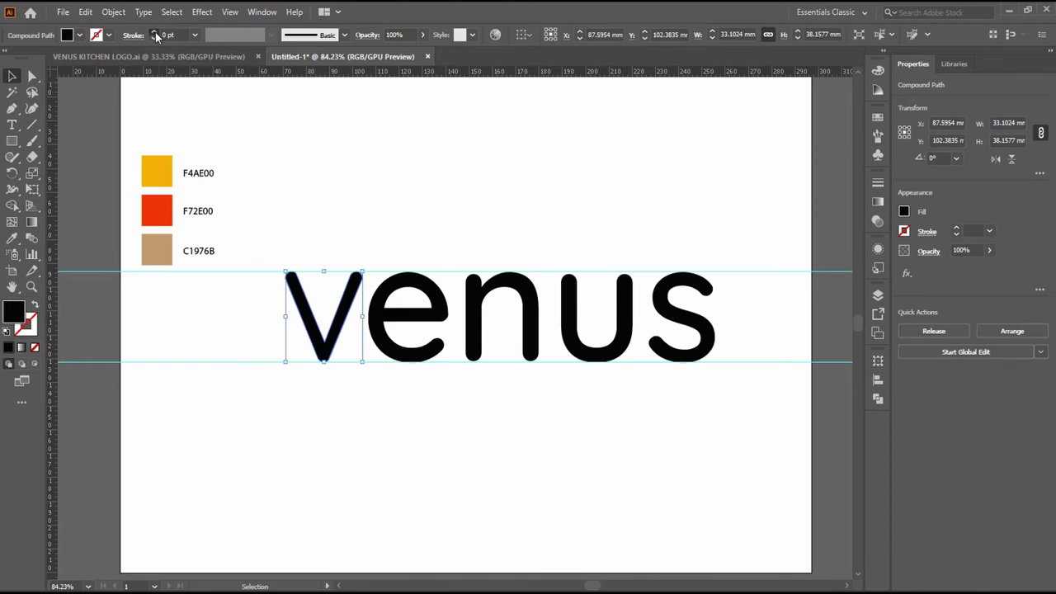
{"action": "left_click", "coordinate": [154, 31]}
{"action": "left_click", "coordinate": [156, 32]}
{"action": "left_click", "coordinate": [155, 32]}
{"action": "left_click", "coordinate": [155, 33]}
{"action": "left_click", "coordinate": [155, 32]}
{"action": "left_click", "coordinate": [155, 32]}
{"action": "left_click", "coordinate": [331, 163]}
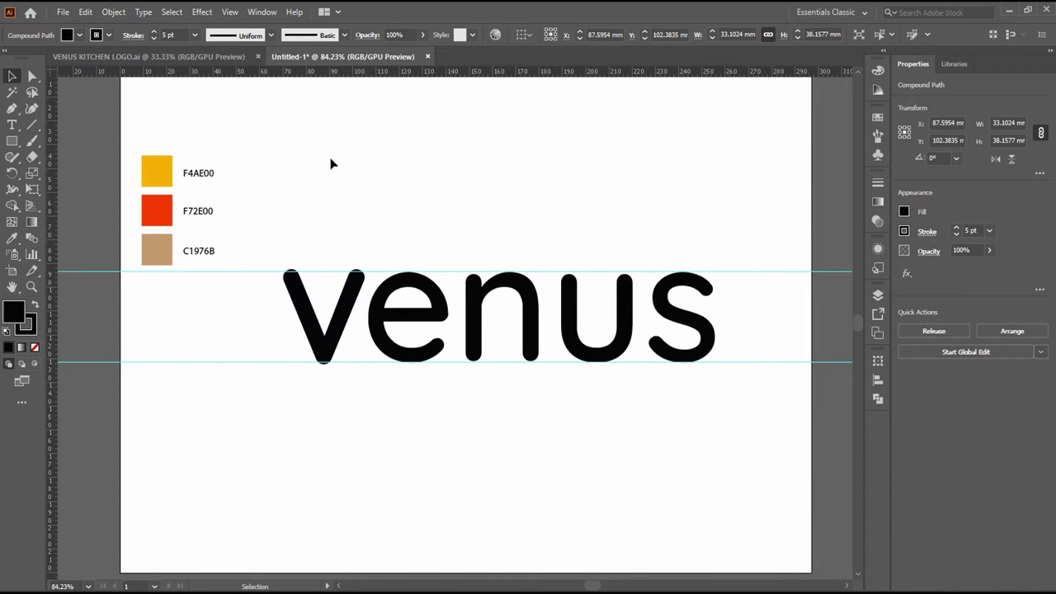
Reduce the V's stroke weight to 4 pt
{"action": "left_click", "coordinate": [347, 299]}
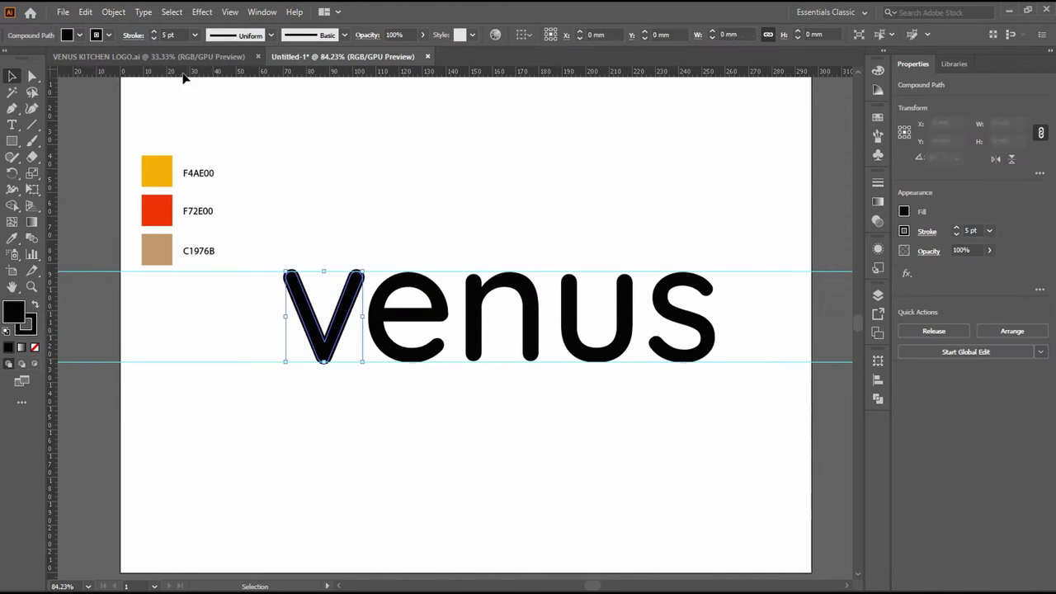
{"action": "left_click", "coordinate": [154, 39]}
{"action": "left_click", "coordinate": [383, 202]}
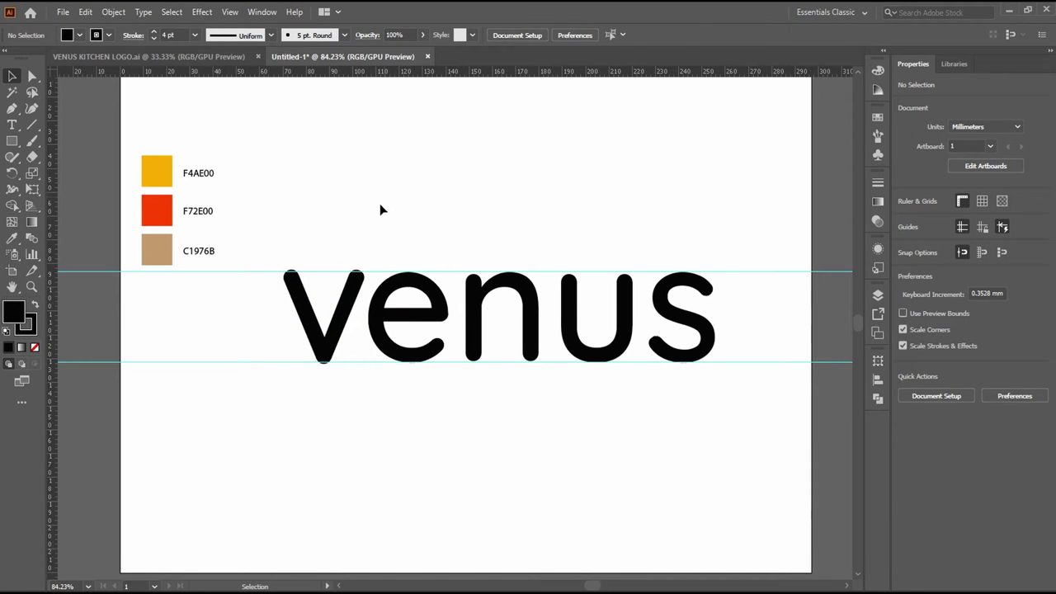
{"action": "left_click", "coordinate": [347, 326]}
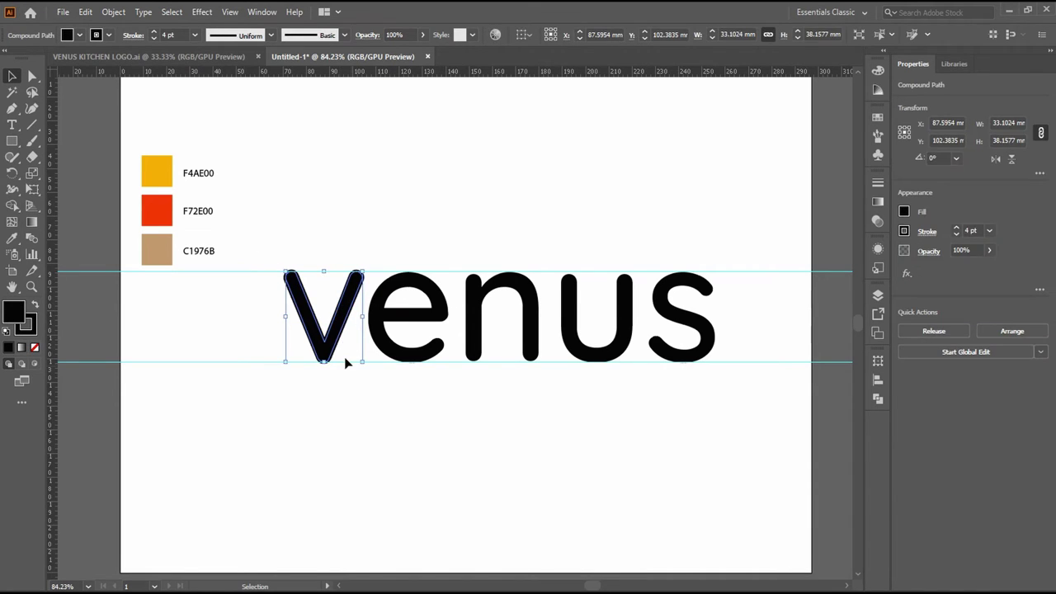
Convert the V's stroke into filled shapes with Object > Path > Outline Stroke
{"action": "left_click", "coordinate": [114, 13]}
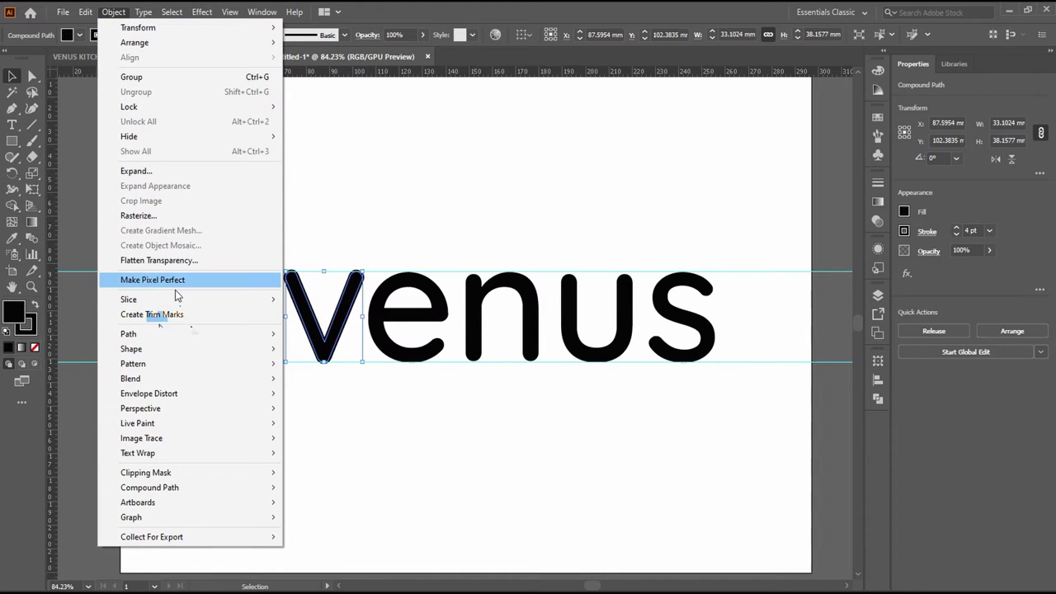
{"action": "mouse_move", "coordinate": [129, 334]}
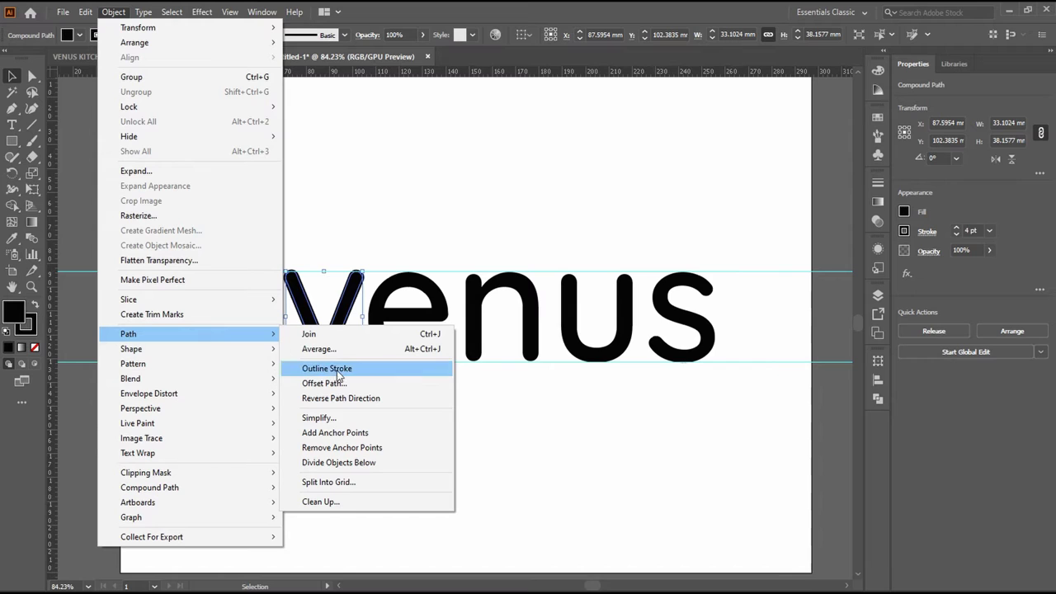
{"action": "left_click", "coordinate": [347, 370]}
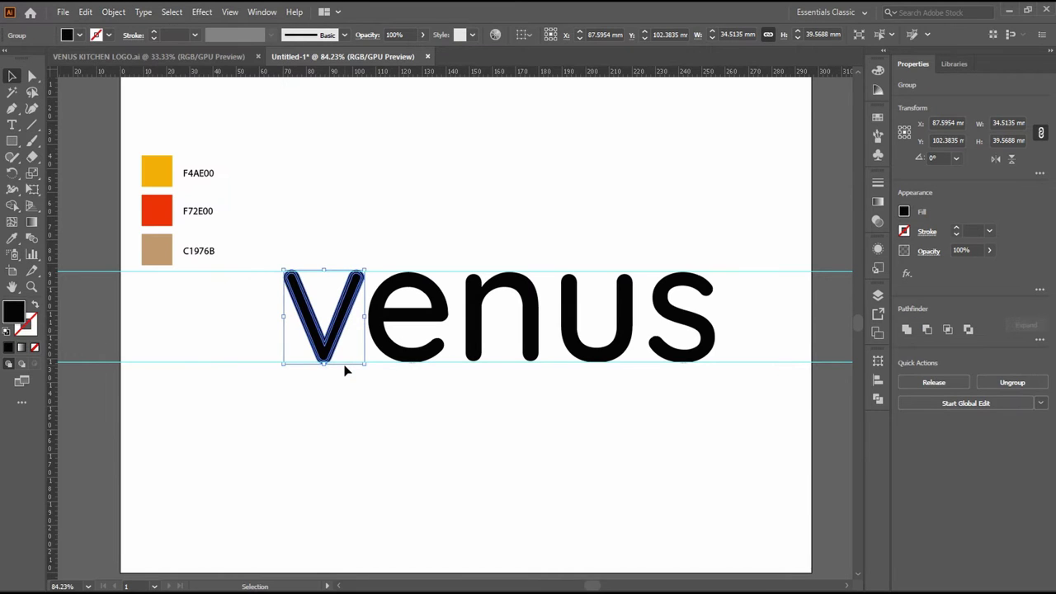
{"action": "left_click", "coordinate": [262, 11]}
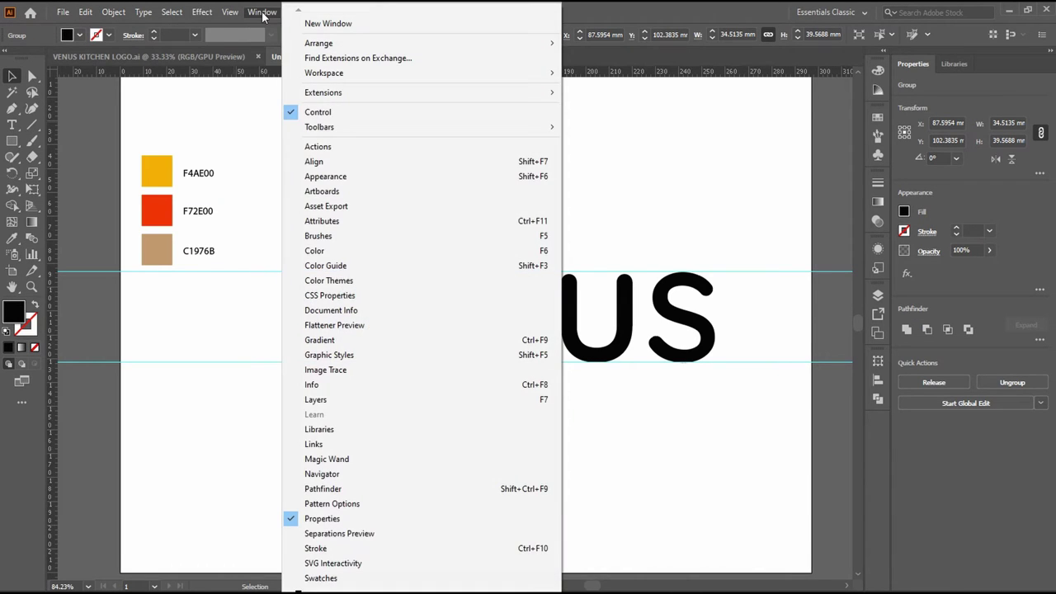
{"action": "left_click", "coordinate": [262, 11]}
{"action": "left_click", "coordinate": [353, 194]}
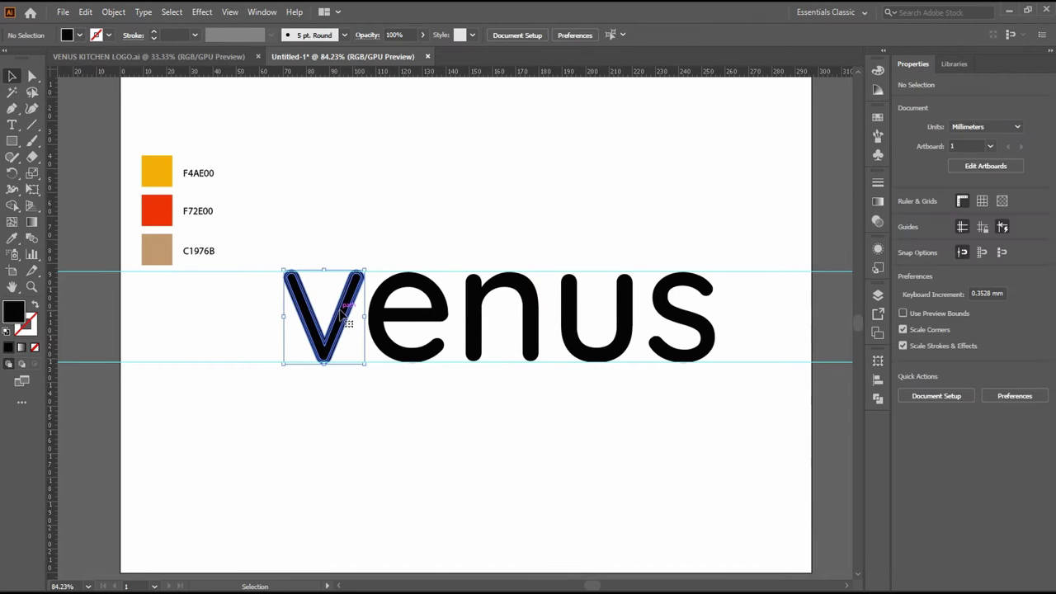
{"action": "left_click", "coordinate": [342, 312]}
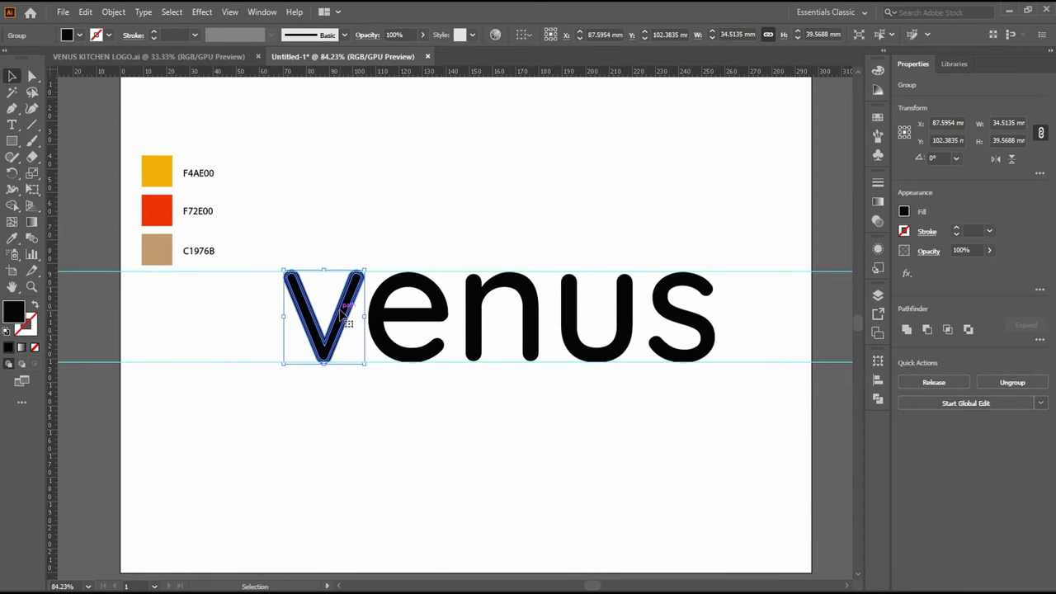
Unite the V's outlined pieces into one shape in the Pathfinder panel
{"action": "left_click", "coordinate": [261, 12]}
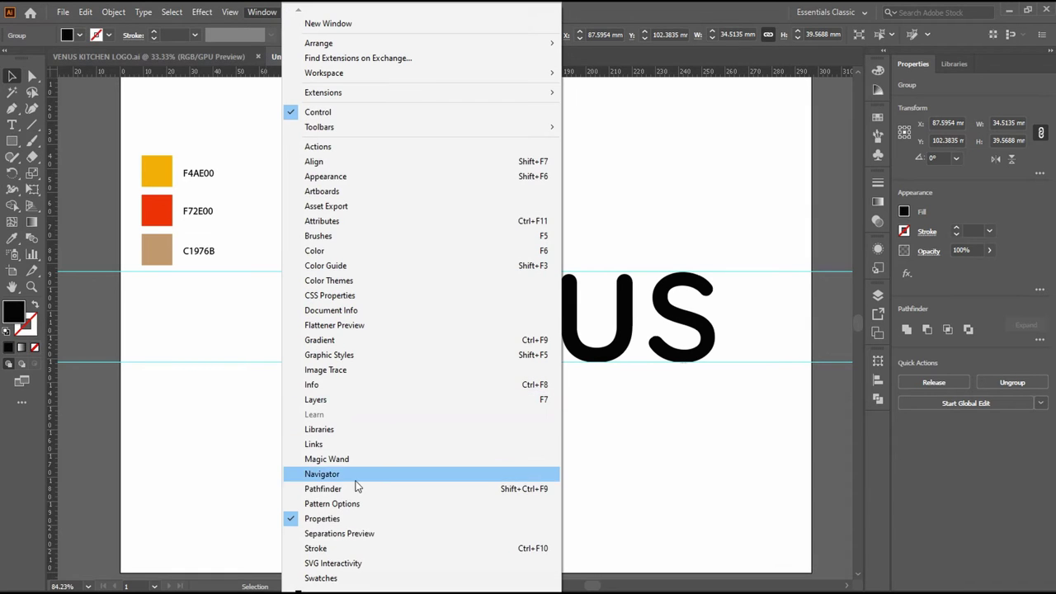
{"action": "left_click", "coordinate": [356, 489]}
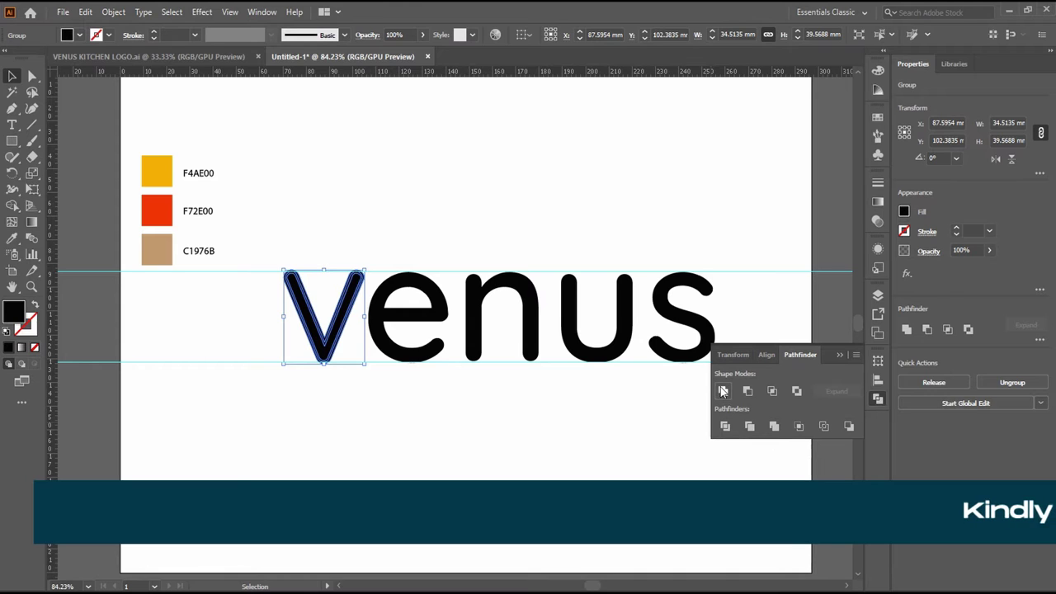
{"action": "left_click", "coordinate": [723, 391]}
{"action": "left_click", "coordinate": [417, 448]}
Draw a black circle over the v and nudge it slightly down
{"action": "left_click", "coordinate": [841, 354]}
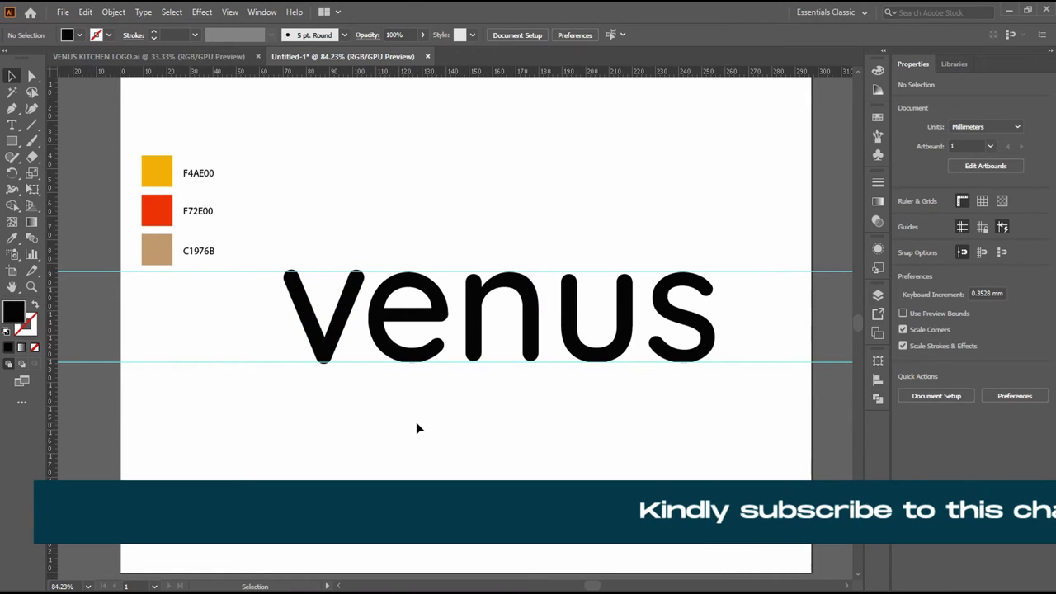
{"action": "key", "text": "ctrl+1"}
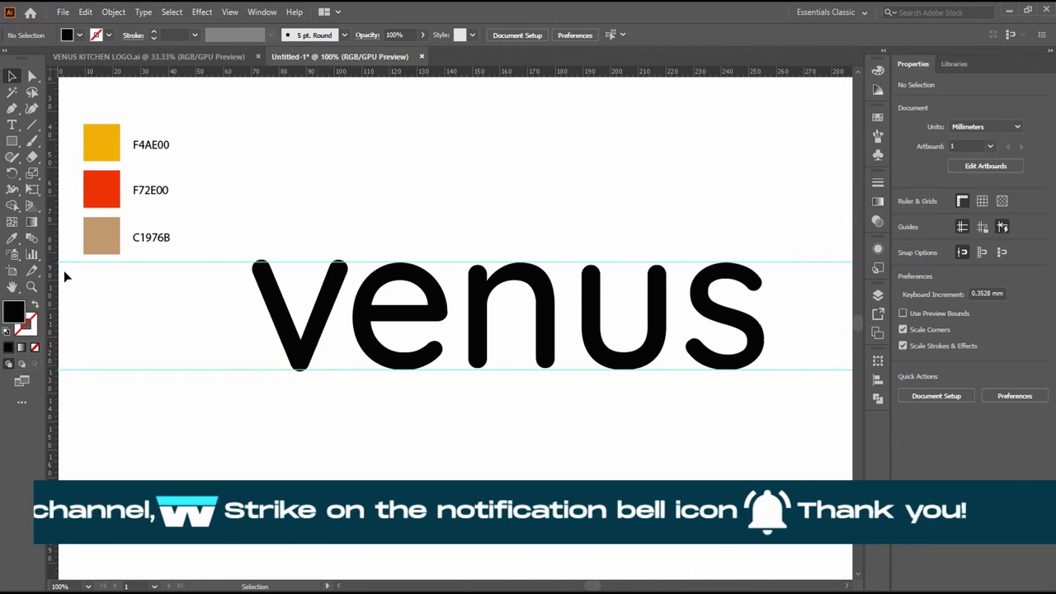
{"action": "left_click", "coordinate": [13, 145]}
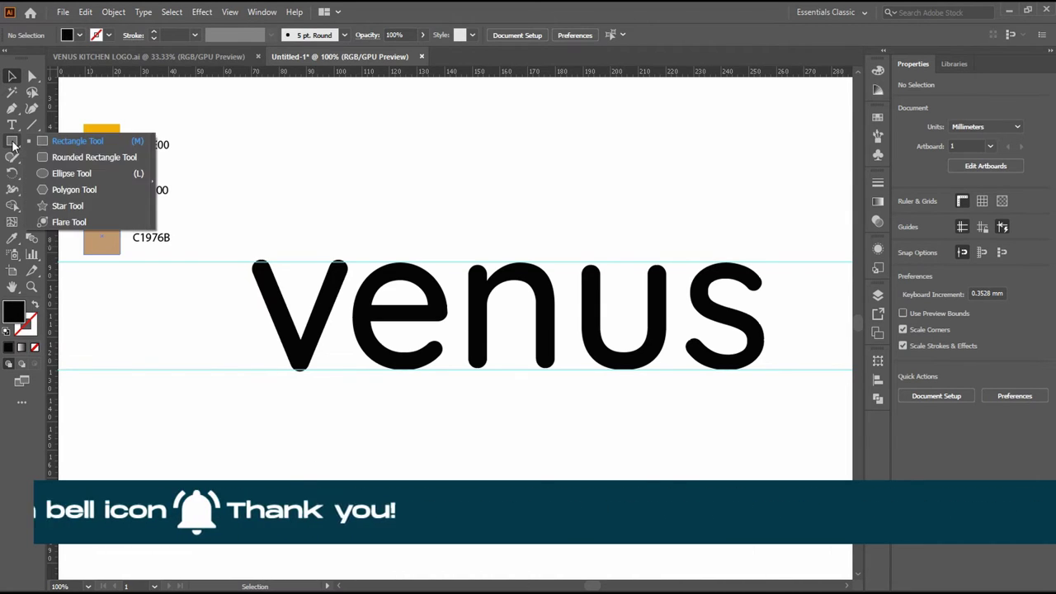
{"action": "left_click", "coordinate": [72, 173]}
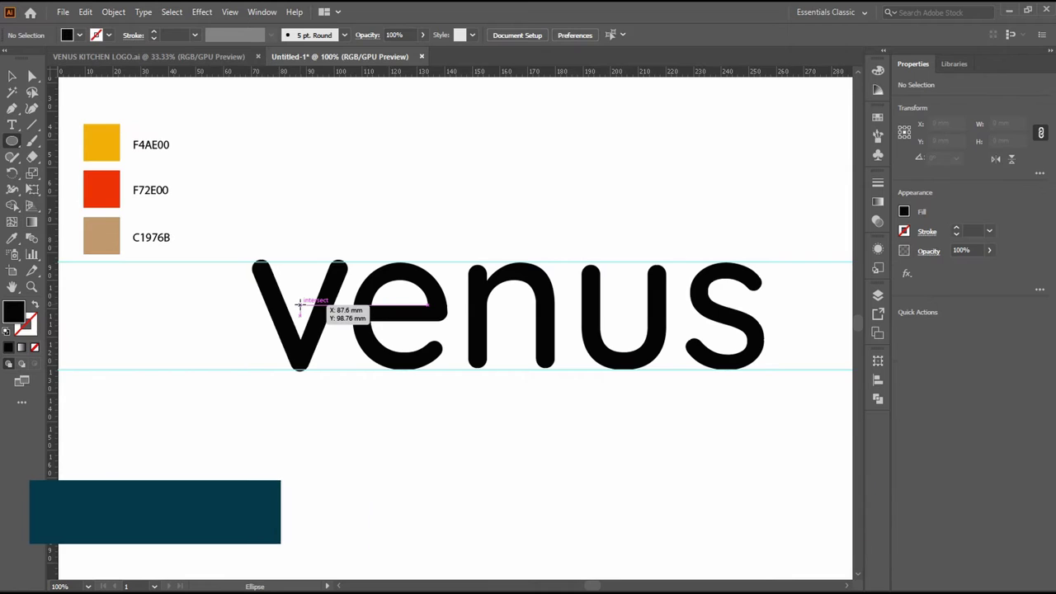
{"action": "left_click_drag", "start_coordinate": [301, 306], "coordinate": [364, 371]}
{"action": "key", "text": "v"}
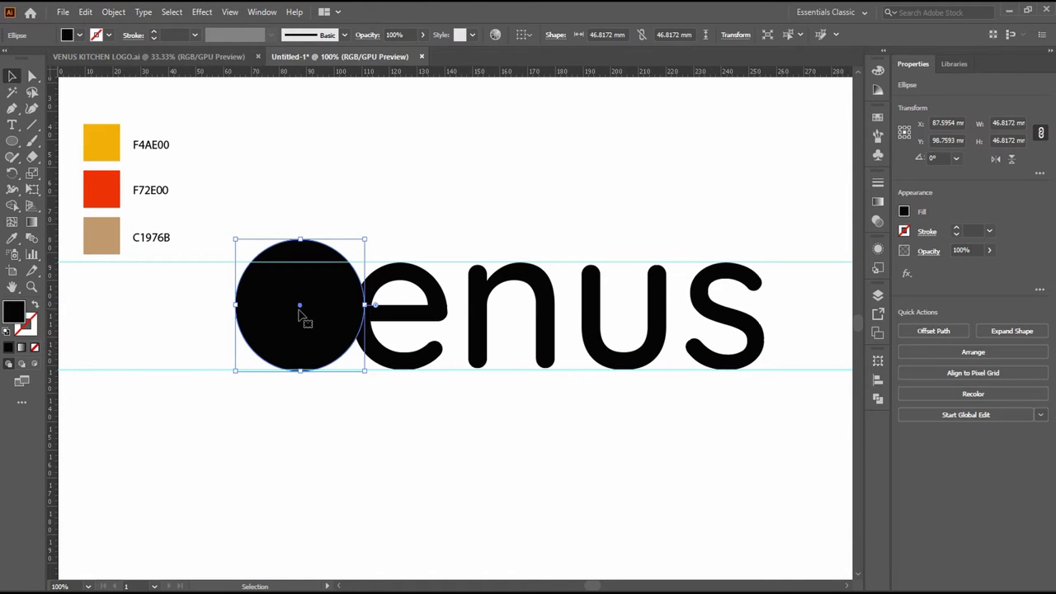
{"action": "key", "text": "Down"}
{"action": "key", "text": "Down"}
{"action": "key", "text": "Down"}
{"action": "key", "text": "Down"}
{"action": "key", "text": "Down"}
{"action": "key", "text": "Down"}
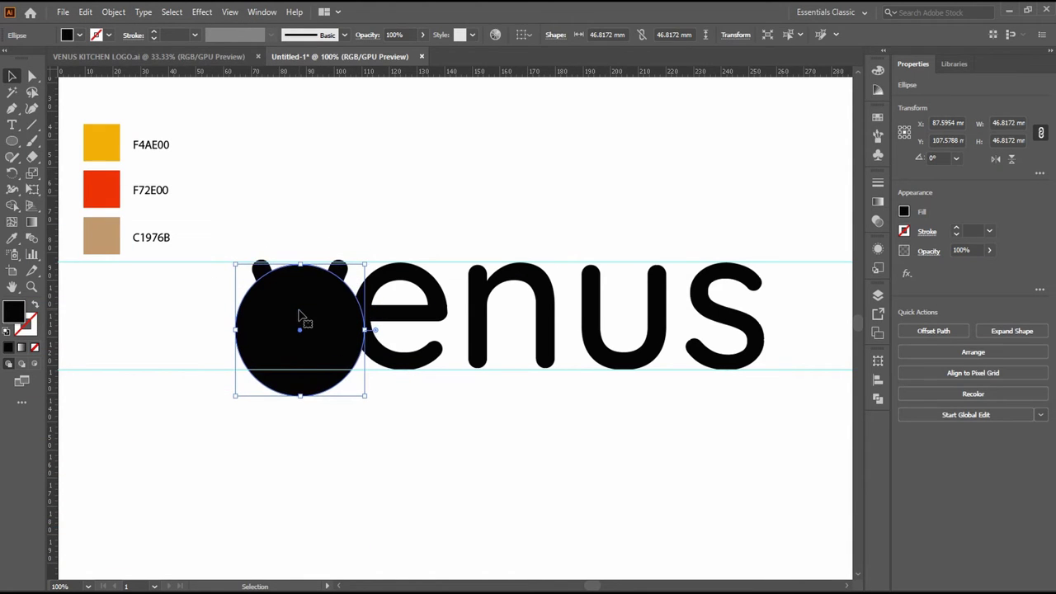
Paste a copy of the circle, fill it red, and place it over the black circle
{"action": "key", "text": "a"}
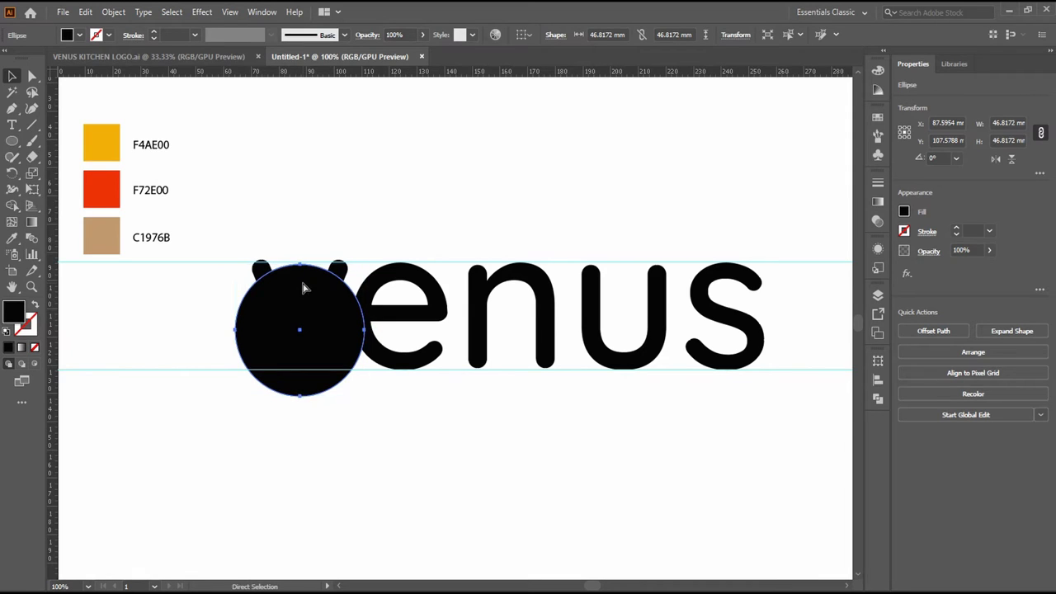
{"action": "key", "text": "ctrl+v"}
{"action": "key", "text": "v"}
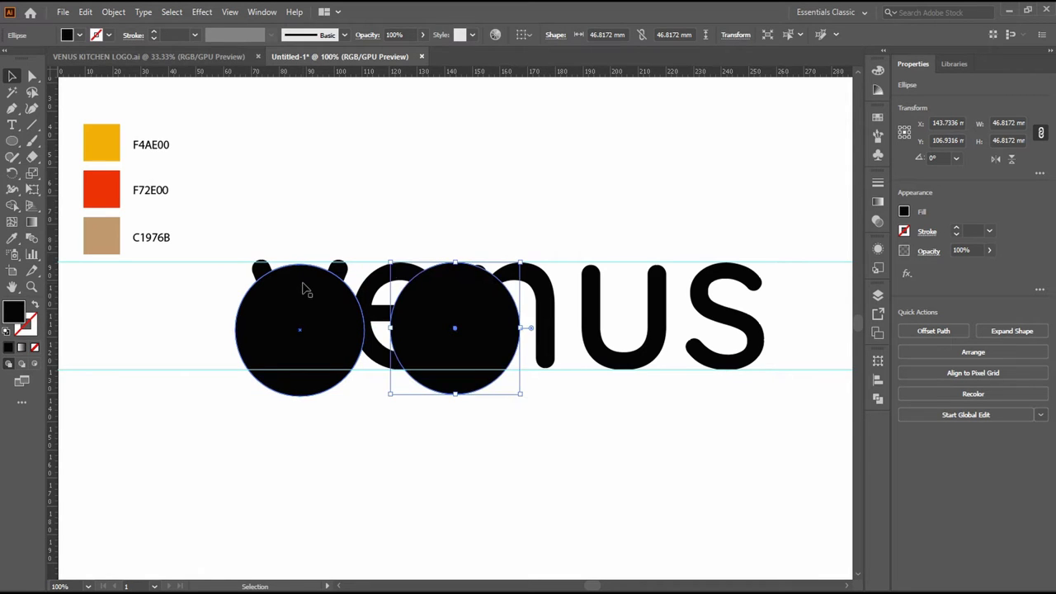
{"action": "left_click", "coordinate": [80, 37]}
{"action": "left_click", "coordinate": [45, 59]}
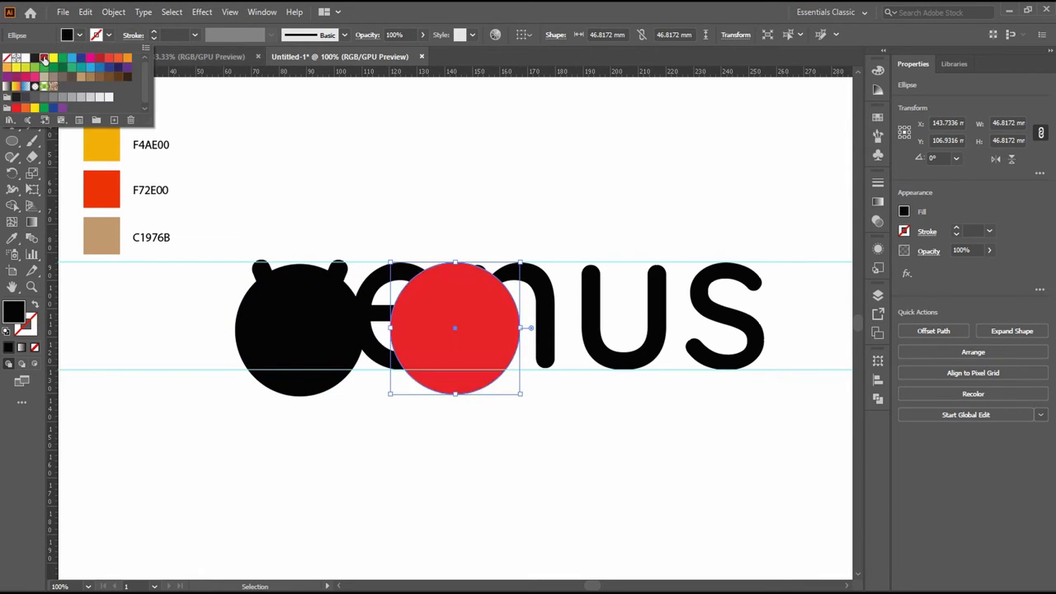
{"action": "left_click_drag", "start_coordinate": [488, 314], "coordinate": [333, 316]}
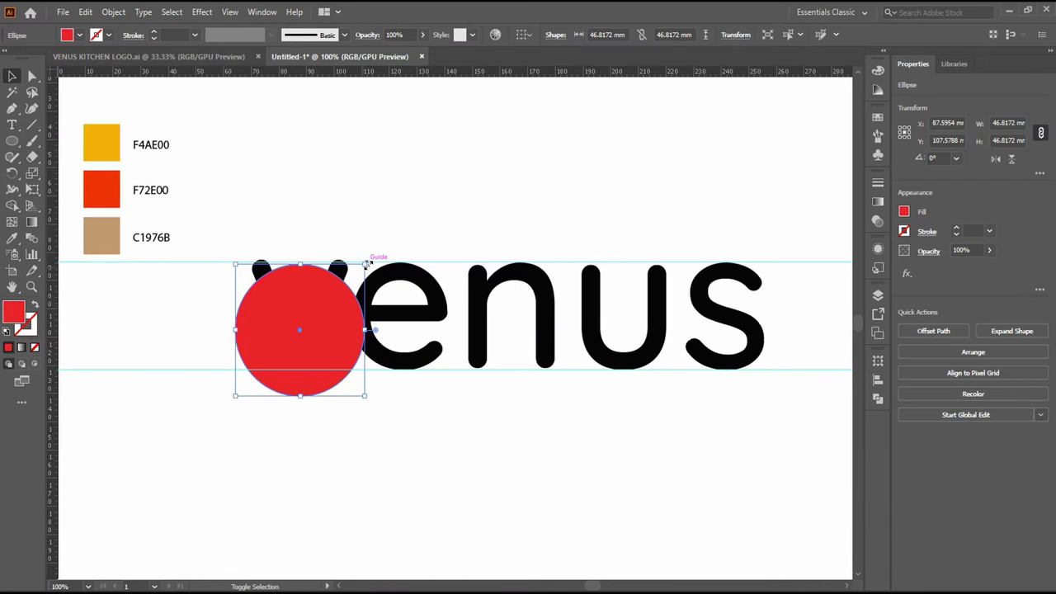
Shrink the red circle to 33.1047 mm centred inside the black one, then select both
{"action": "left_click_drag", "start_coordinate": [366, 263], "coordinate": [348, 282]}
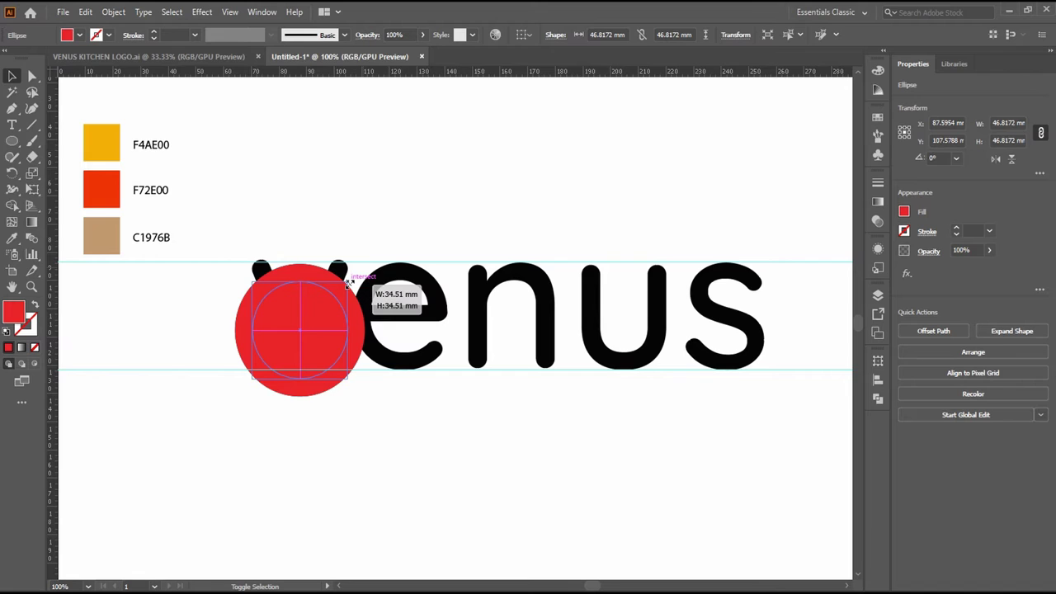
{"action": "left_click_drag", "start_coordinate": [348, 282], "coordinate": [348, 282]}
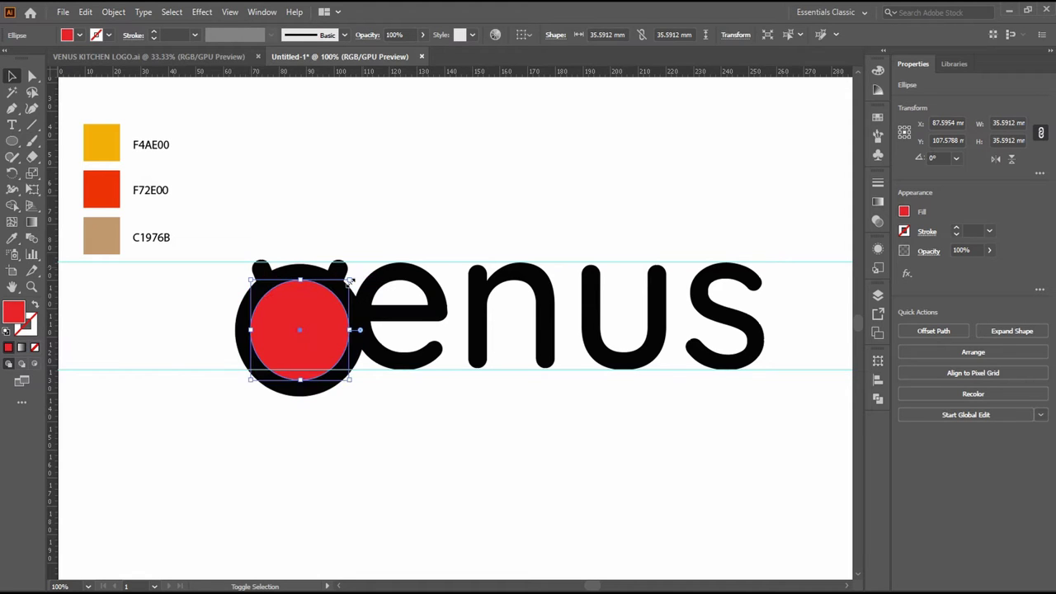
{"action": "left_click", "coordinate": [347, 195]}
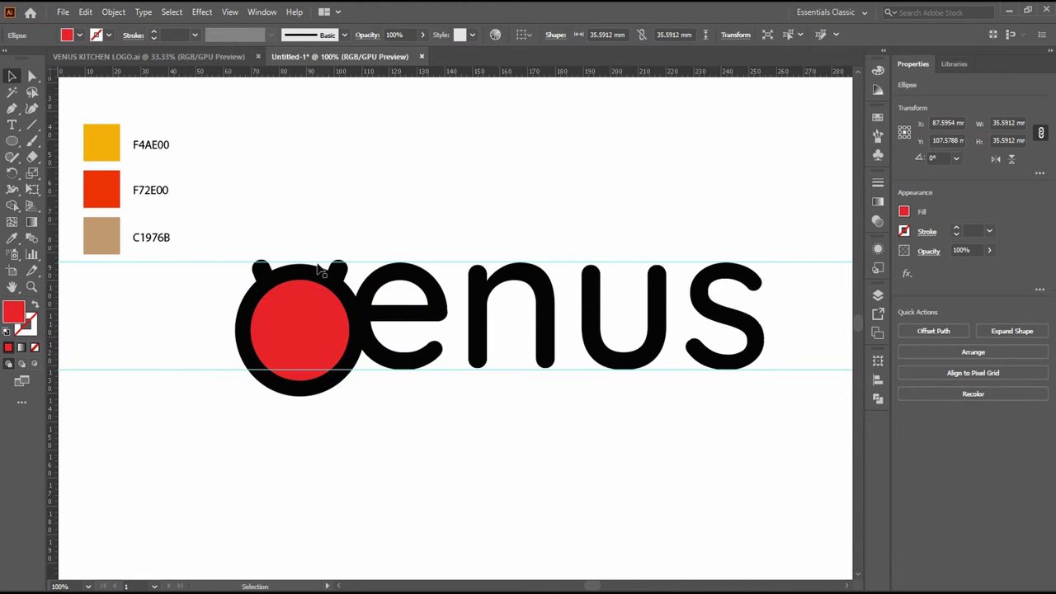
{"action": "left_click", "coordinate": [301, 330]}
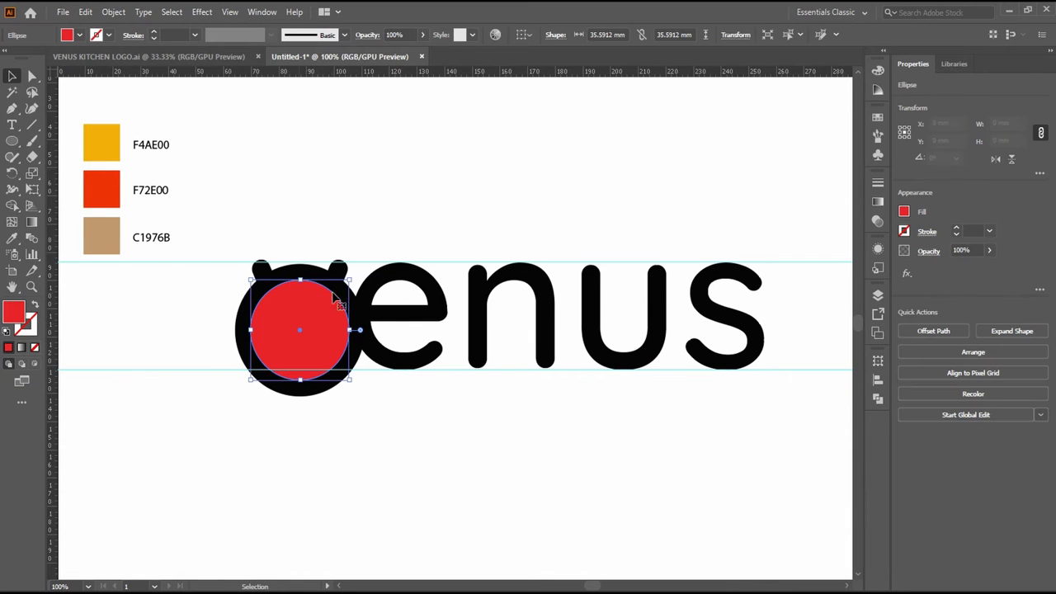
{"action": "left_click_drag", "start_coordinate": [347, 282], "coordinate": [346, 283]}
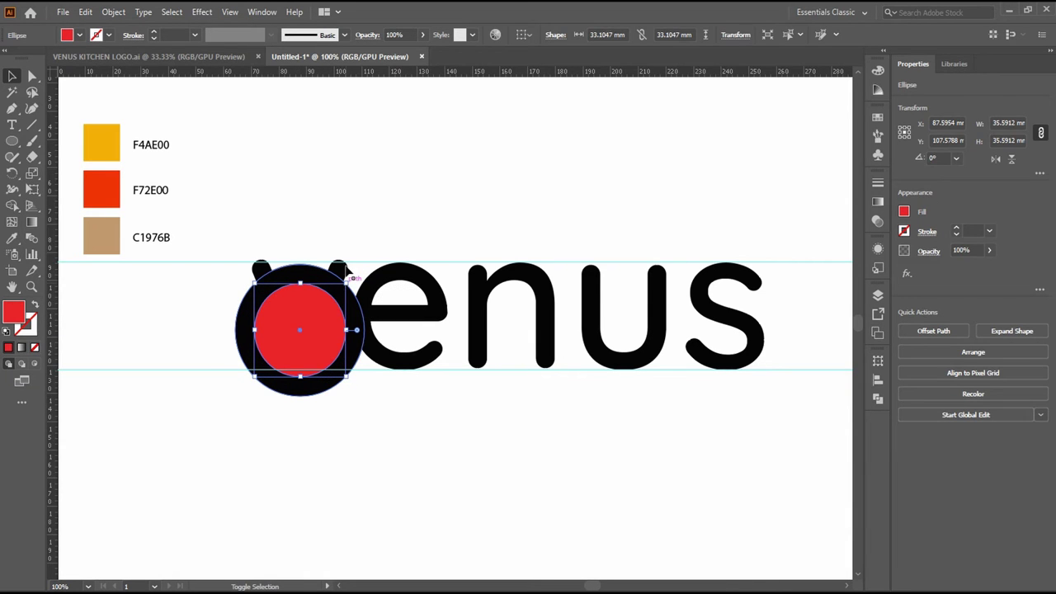
{"action": "left_click", "coordinate": [382, 203]}
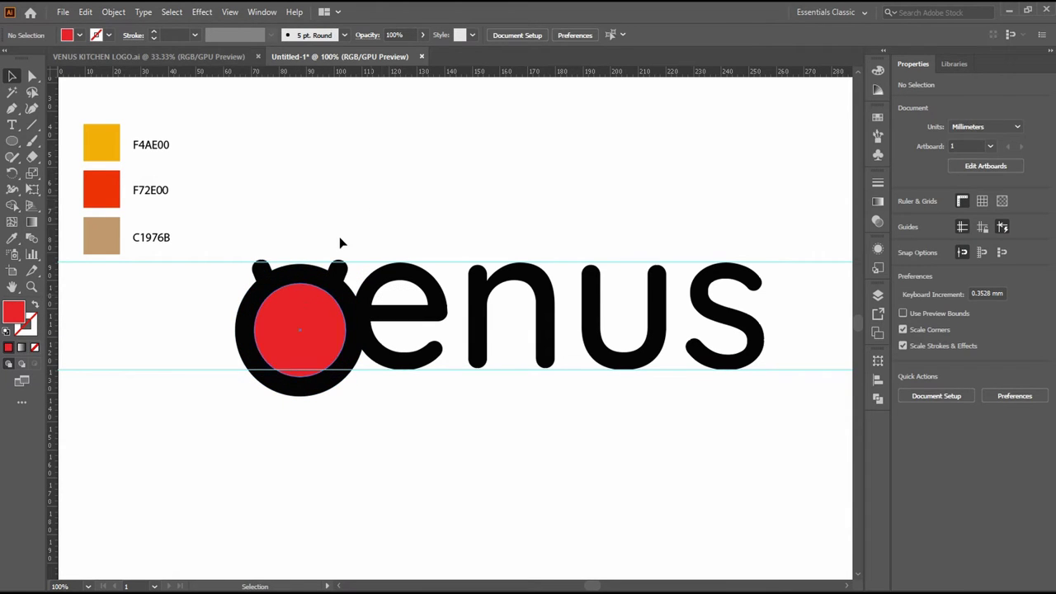
{"action": "left_click", "coordinate": [304, 337]}
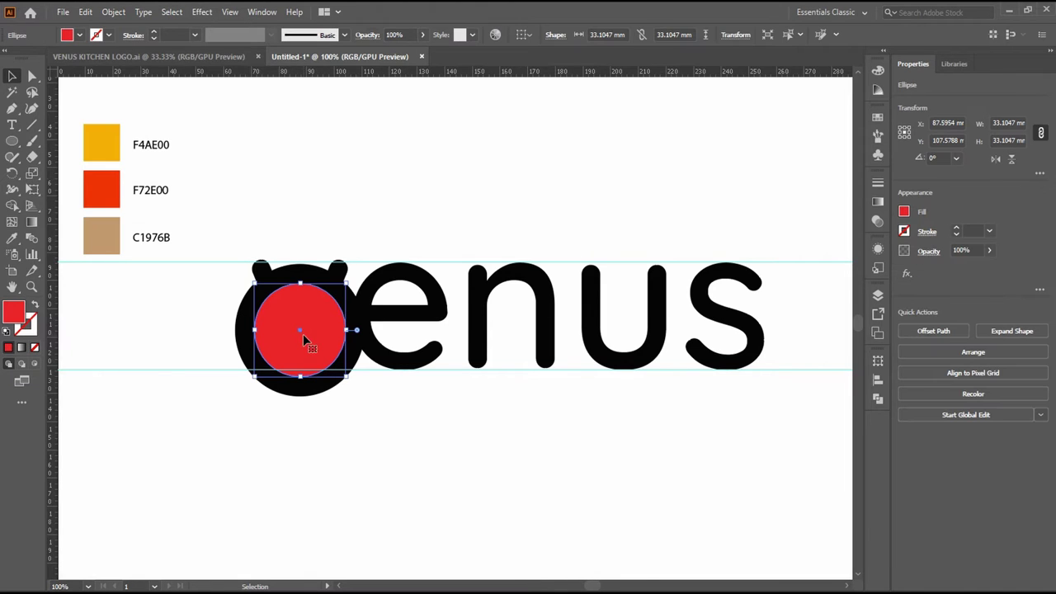
{"action": "left_click", "coordinate": [314, 271], "text": "shift"}
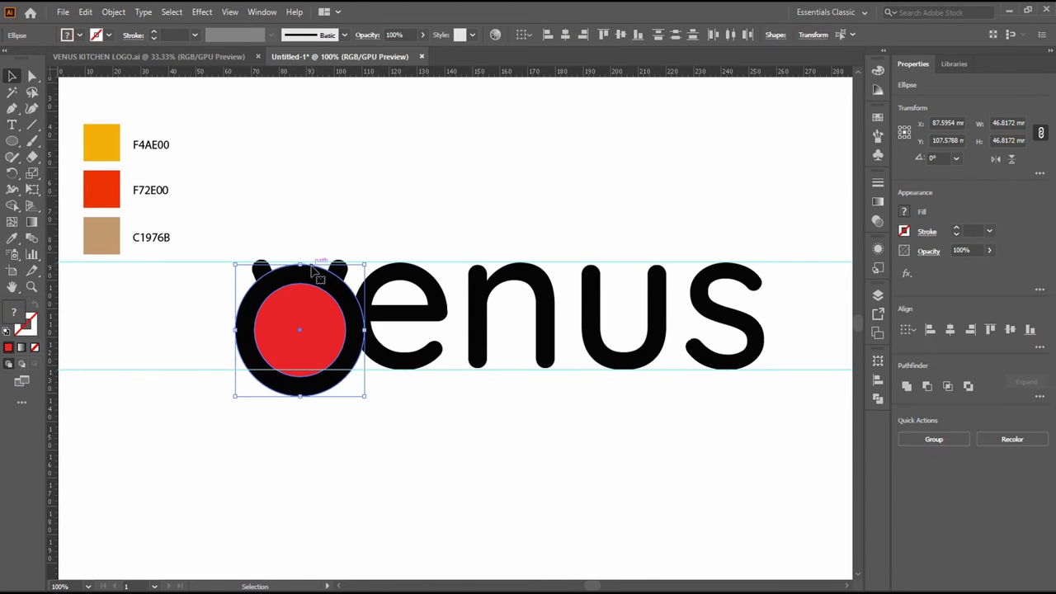
Cut the red circle from the black one with Pathfinder Minus Front, then move the ring lower
{"action": "left_click", "coordinate": [263, 13]}
{"action": "left_click", "coordinate": [346, 488]}
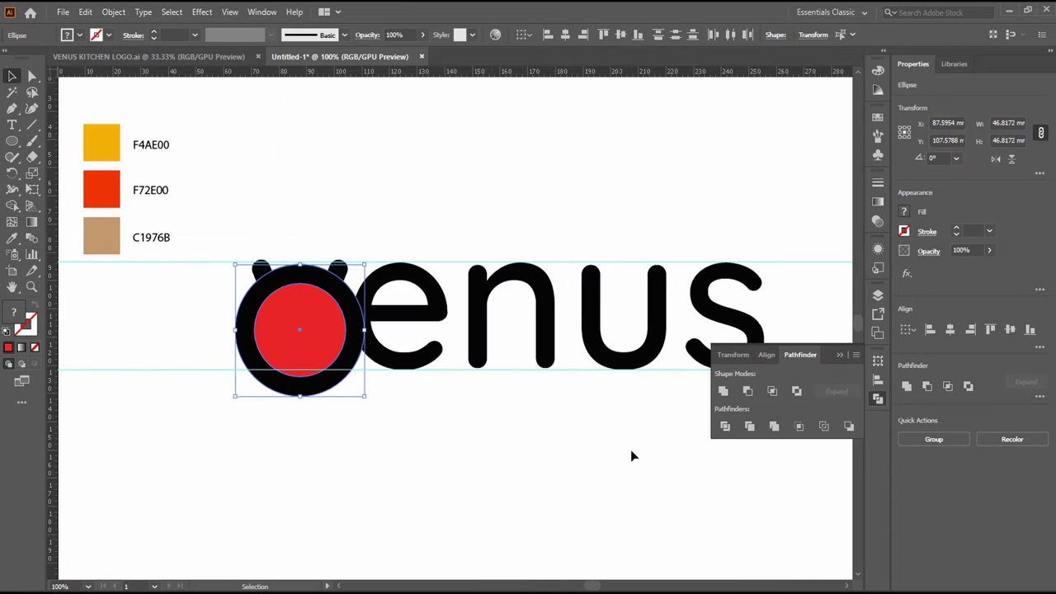
{"action": "left_click", "coordinate": [749, 390]}
{"action": "key", "text": "ctrl+plus"}
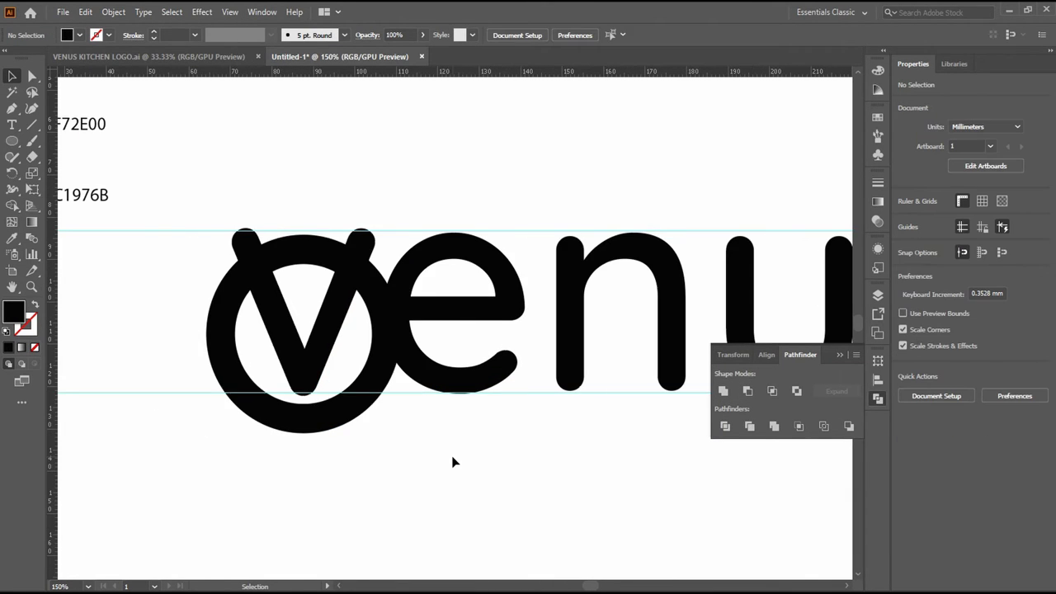
{"action": "mouse_move", "coordinate": [304, 235]}
{"action": "left_mouse_down"}
{"action": "mouse_move", "coordinate": [311, 306]}
{"action": "mouse_move", "coordinate": [381, 246]}
{"action": "mouse_move", "coordinate": [382, 272]}
{"action": "left_mouse_up"}
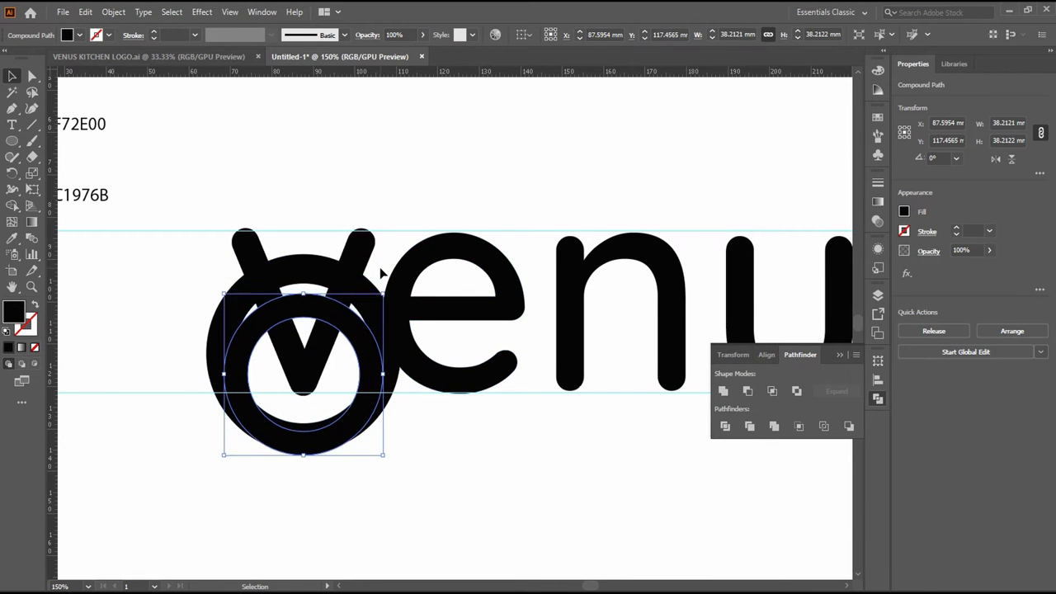
Nudge the ring up, send it behind the V, and paste a V copy exactly over the original
{"action": "key", "text": "Up"}
{"action": "key", "text": "Up"}
{"action": "key", "text": "Up"}
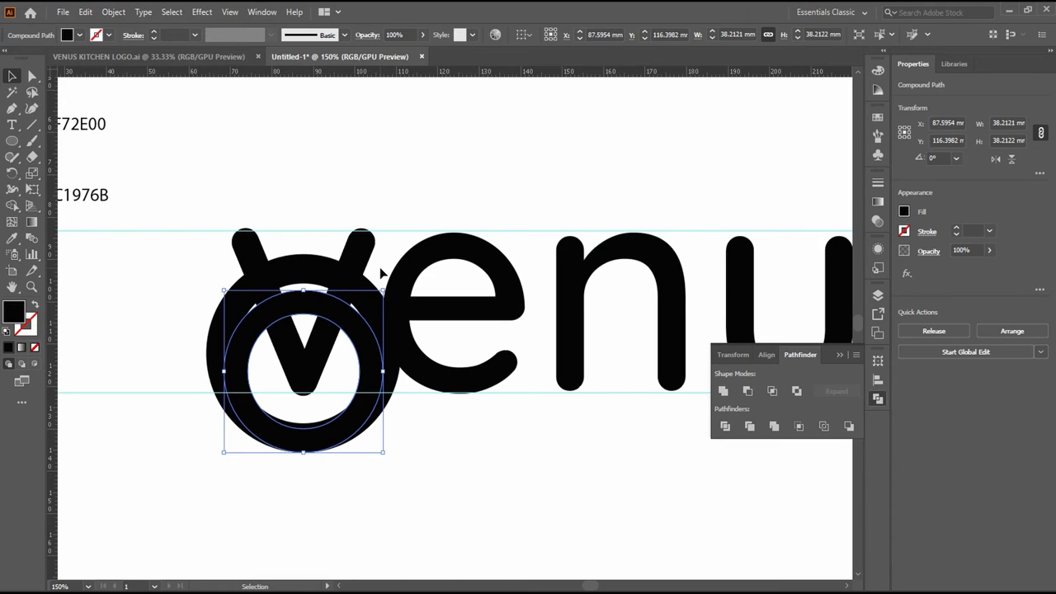
{"action": "key", "text": "ctrl+shift+bracketleft"}
{"action": "key", "text": "a"}
{"action": "left_click", "coordinate": [256, 252]}
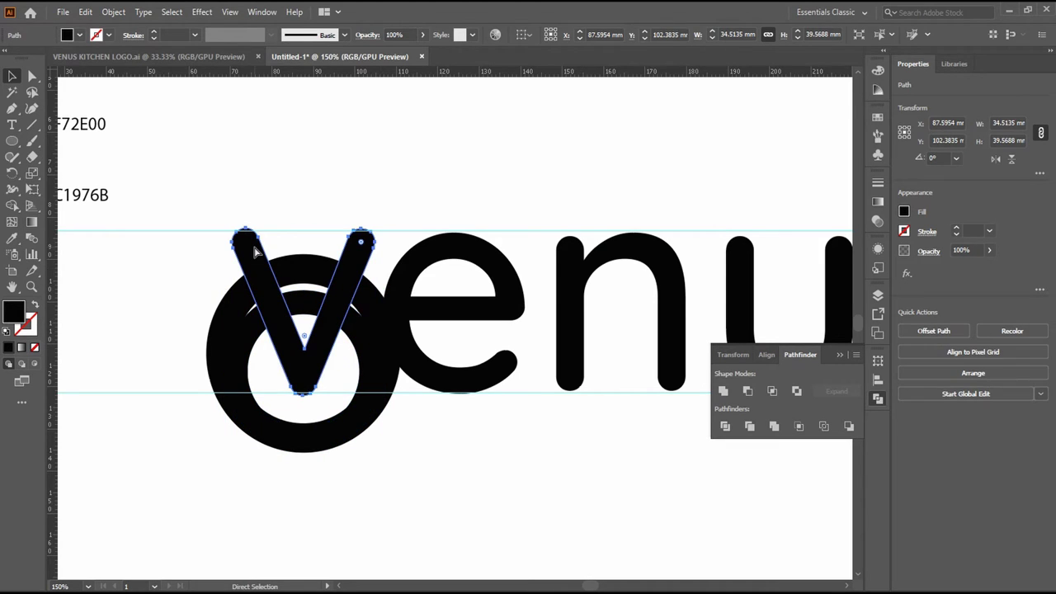
{"action": "key", "text": "ctrl+c"}
{"action": "key", "text": "ctrl+v"}
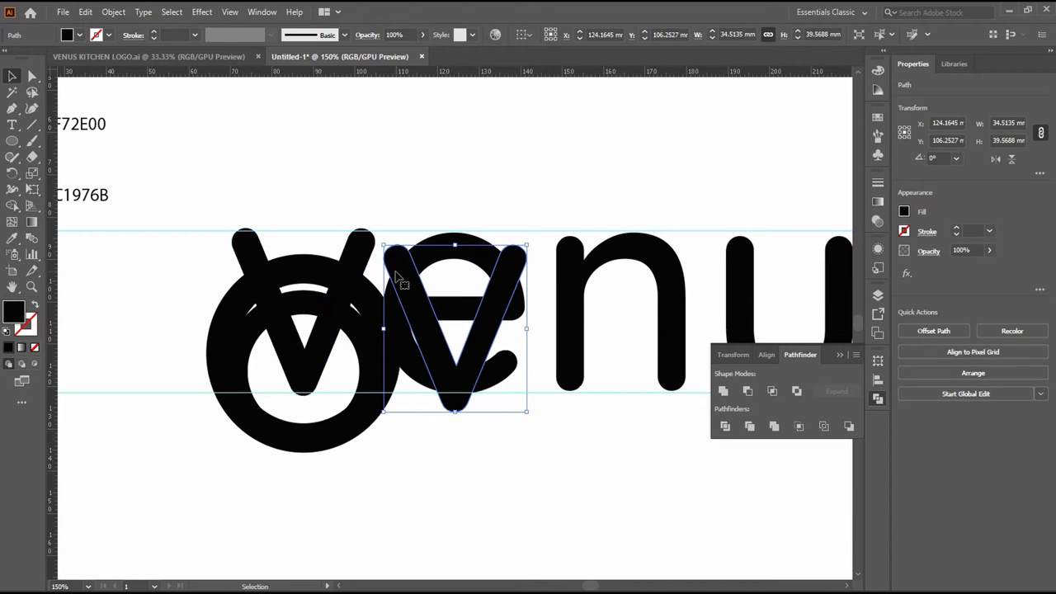
{"action": "left_click_drag", "start_coordinate": [401, 276], "coordinate": [250, 260]}
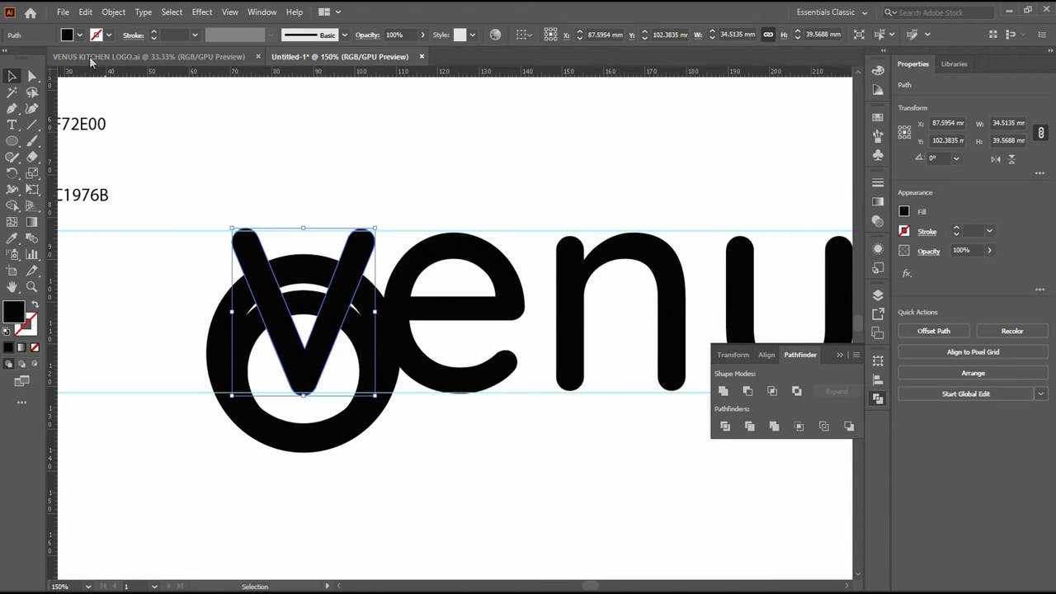
Give the V copy an 11 pt stroke, outline the stroke and unite it into one solid shape
{"action": "left_click", "coordinate": [154, 33]}
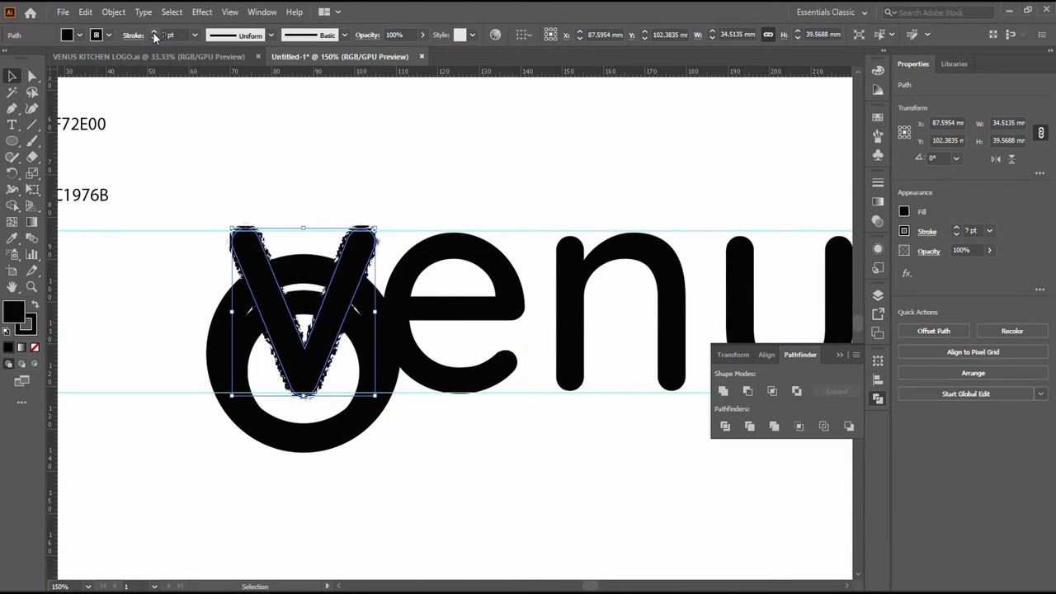
{"action": "left_click", "coordinate": [155, 33]}
{"action": "left_click", "coordinate": [154, 33]}
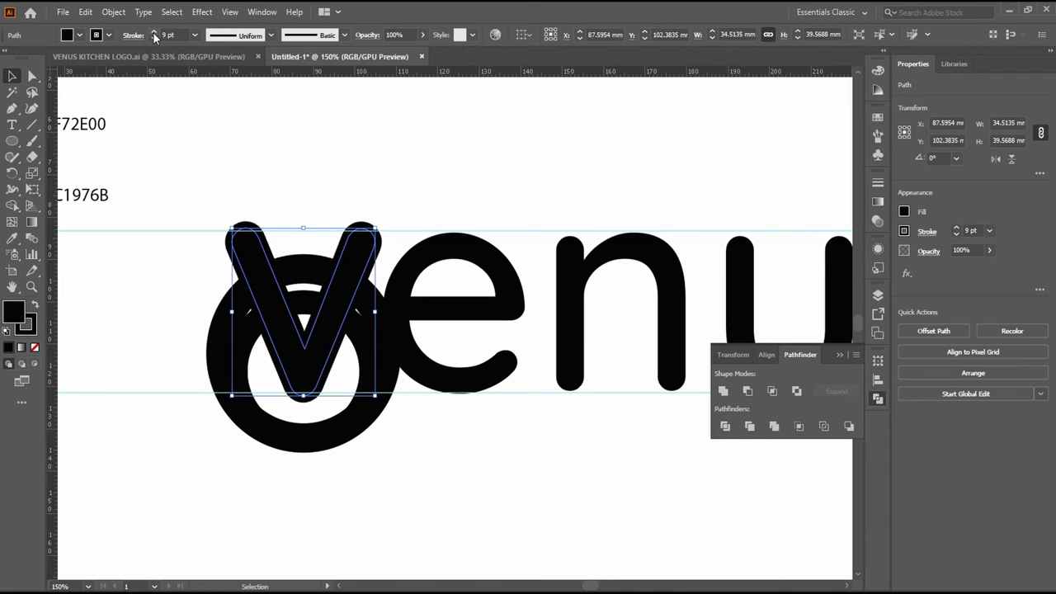
{"action": "left_click", "coordinate": [155, 33]}
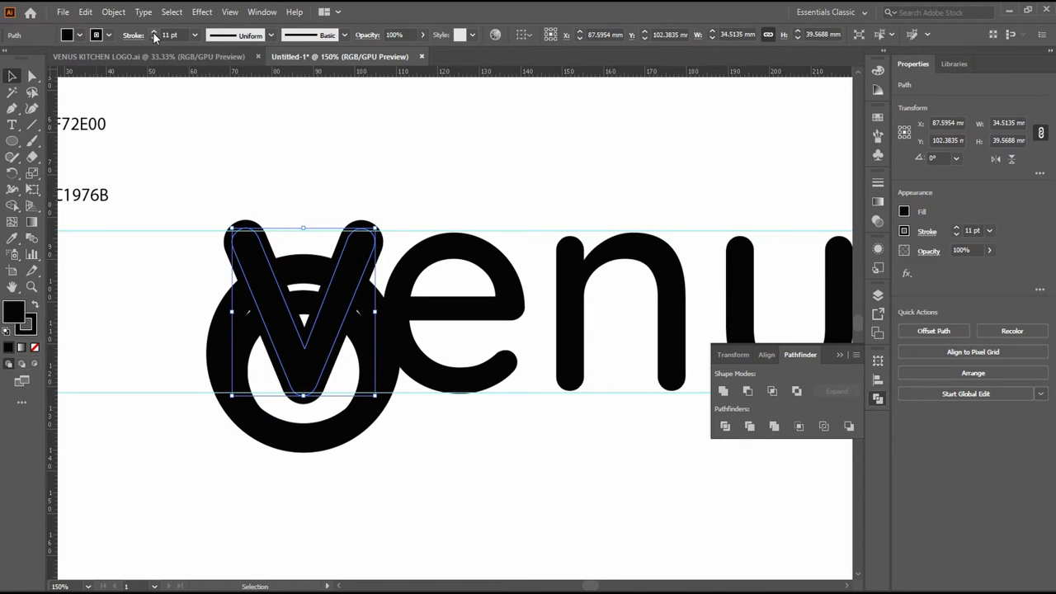
{"action": "left_click", "coordinate": [113, 12]}
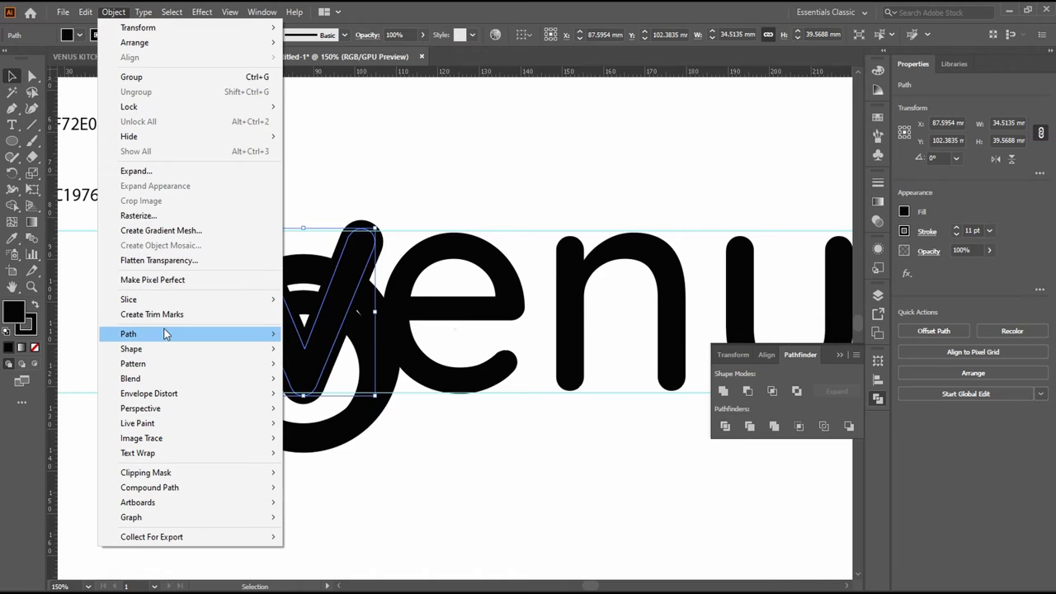
{"action": "left_click", "coordinate": [346, 368]}
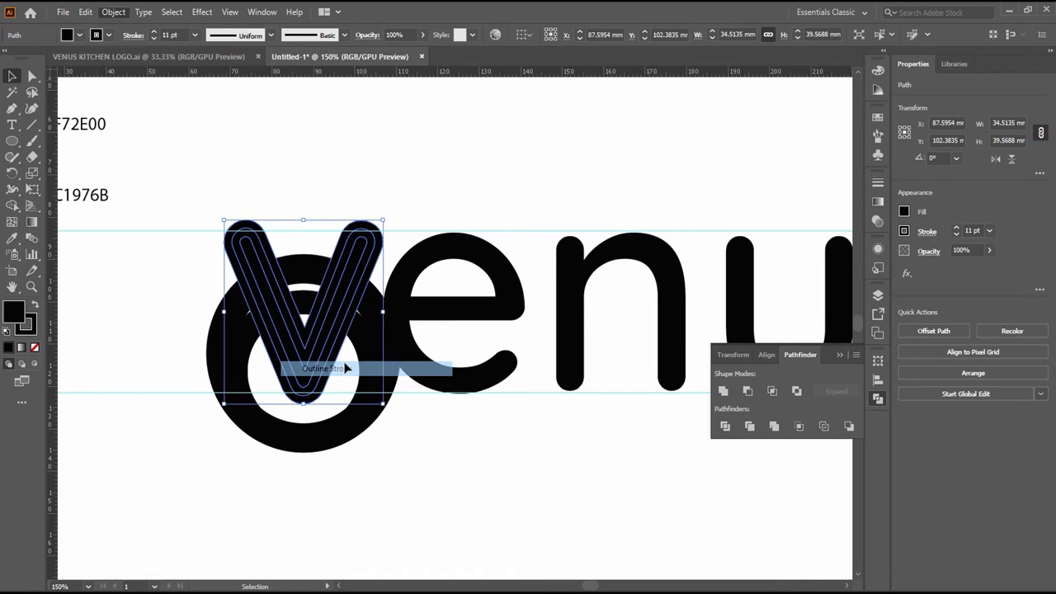
{"action": "left_click", "coordinate": [723, 392]}
Select the ring and the V together, Divide them in Pathfinder, and ungroup the pieces
{"action": "left_click", "coordinate": [315, 271]}
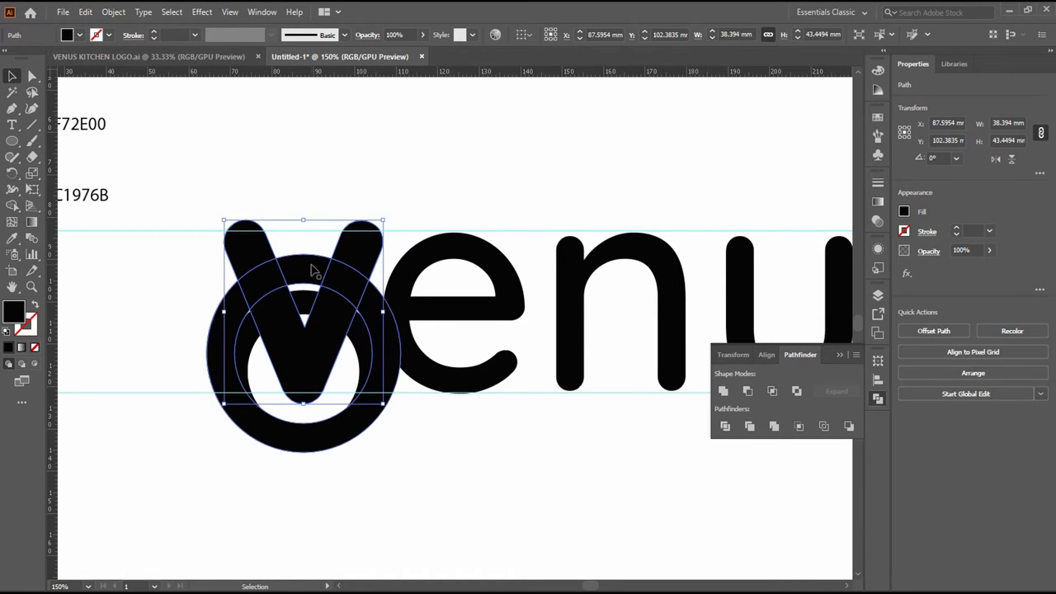
{"action": "left_click", "coordinate": [307, 300], "text": "shift"}
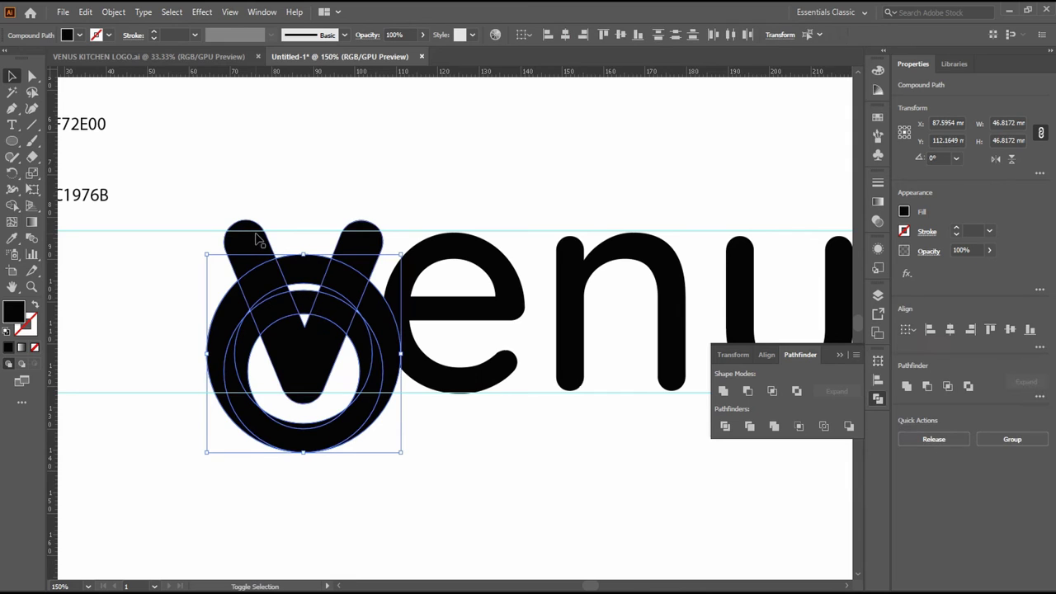
{"action": "left_click", "coordinate": [724, 425]}
{"action": "left_click", "coordinate": [419, 400]}
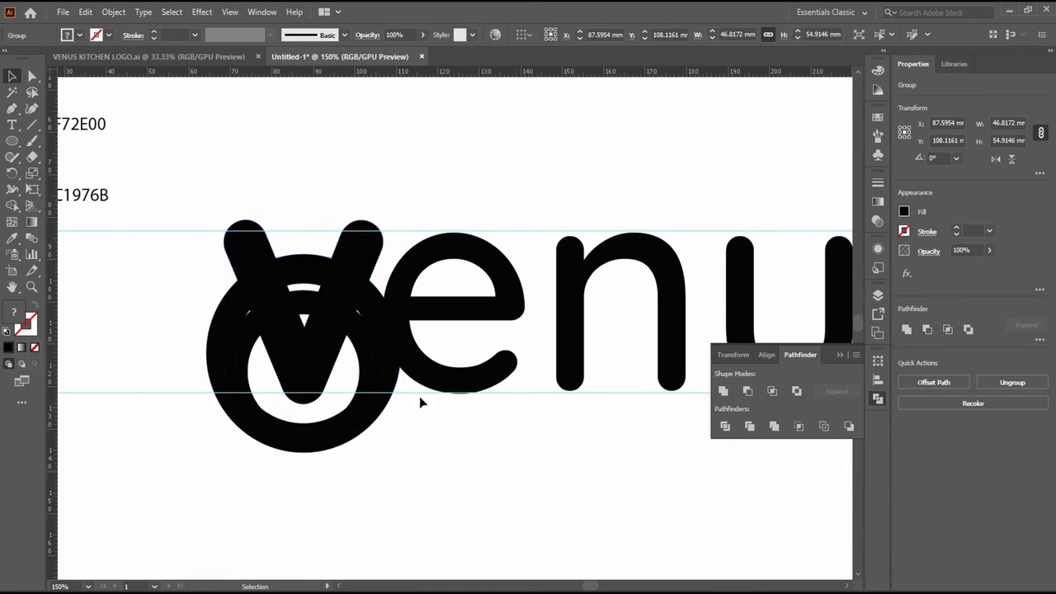
{"action": "right_click", "coordinate": [263, 244]}
{"action": "left_click", "coordinate": [297, 352]}
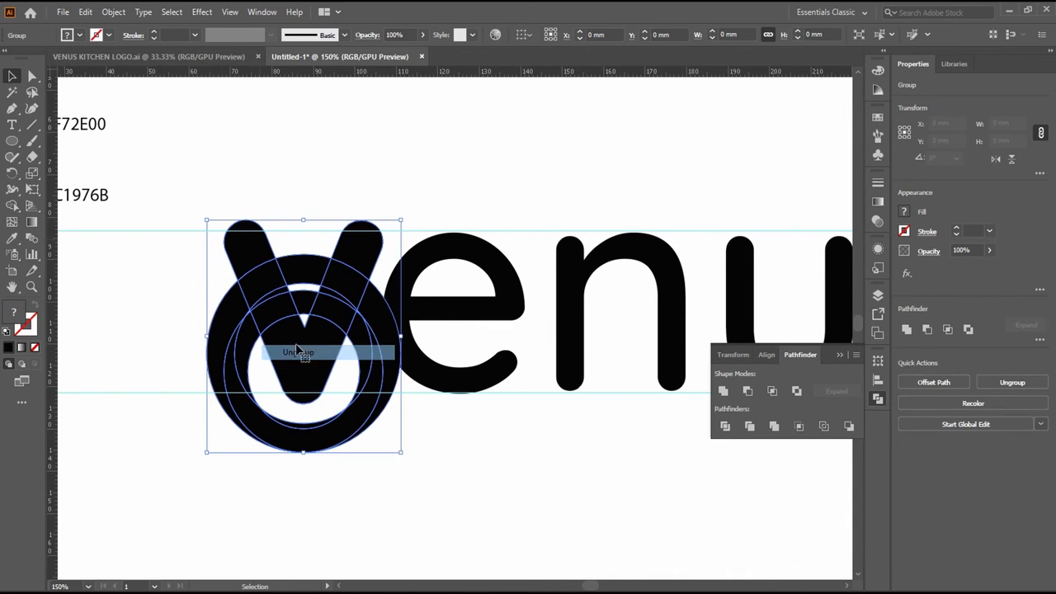
Delete the protruding ear pieces and the ring's right, bottom and left arc pieces
{"action": "left_click", "coordinate": [252, 265]}
{"action": "left_click", "coordinate": [363, 250]}
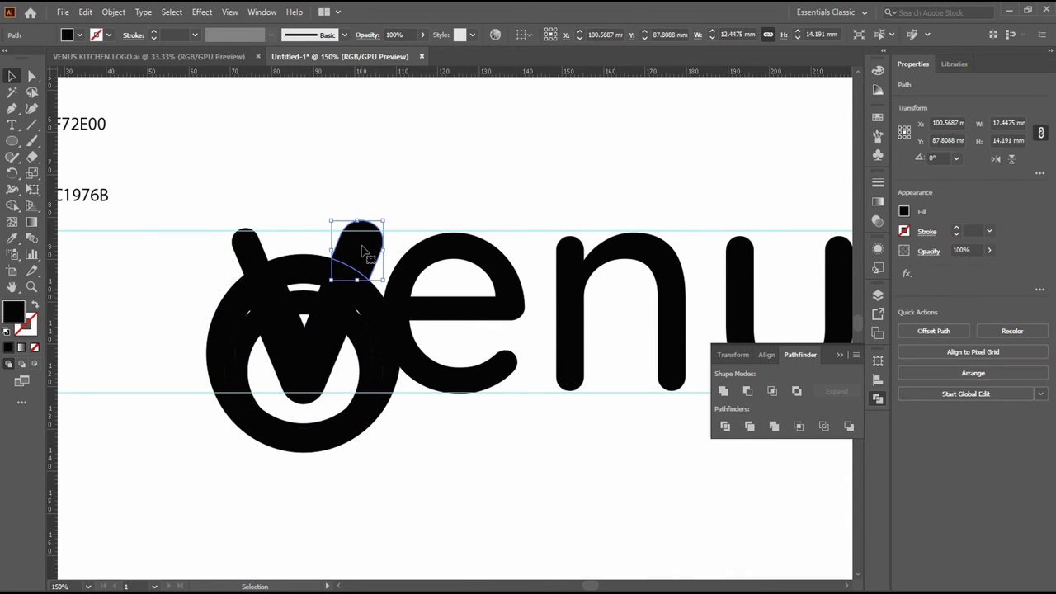
{"action": "key", "text": "Delete"}
{"action": "left_click", "coordinate": [377, 307]}
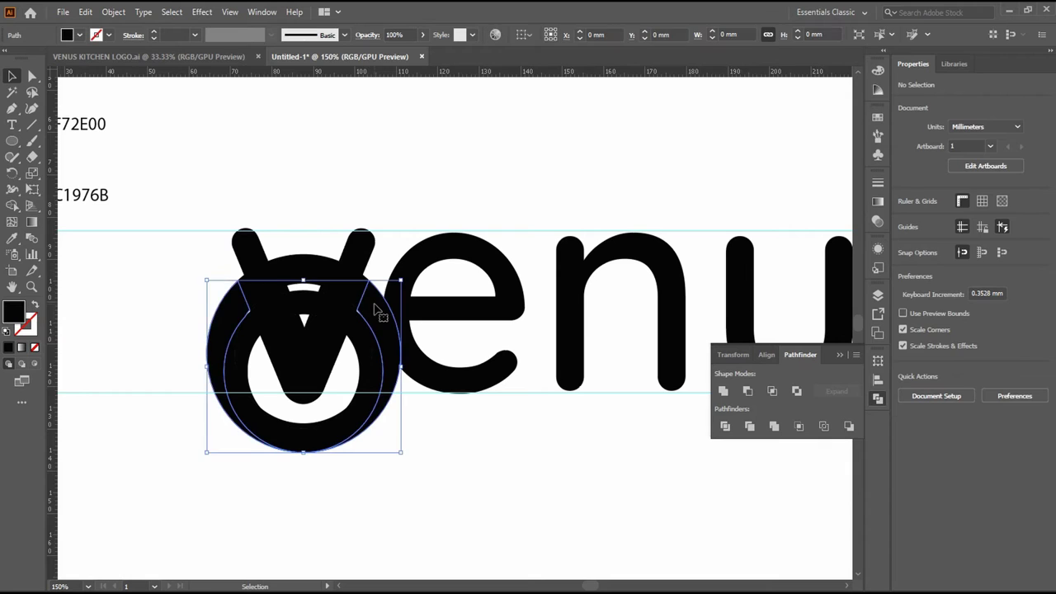
{"action": "left_click", "coordinate": [384, 354]}
{"action": "left_click", "coordinate": [376, 356]}
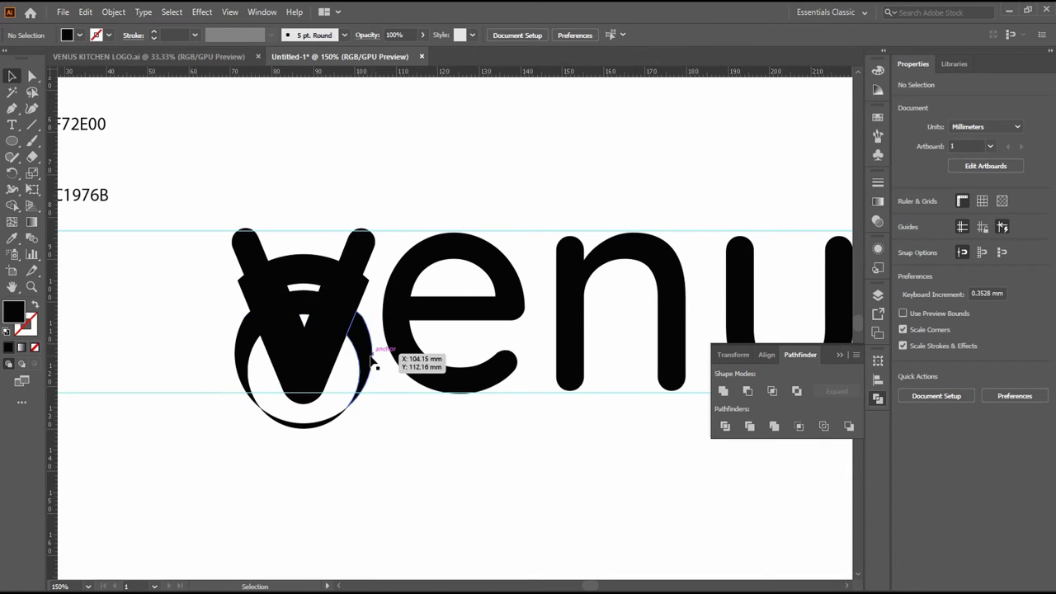
{"action": "key", "text": "Delete"}
{"action": "left_click", "coordinate": [293, 425]}
{"action": "key", "text": "Delete"}
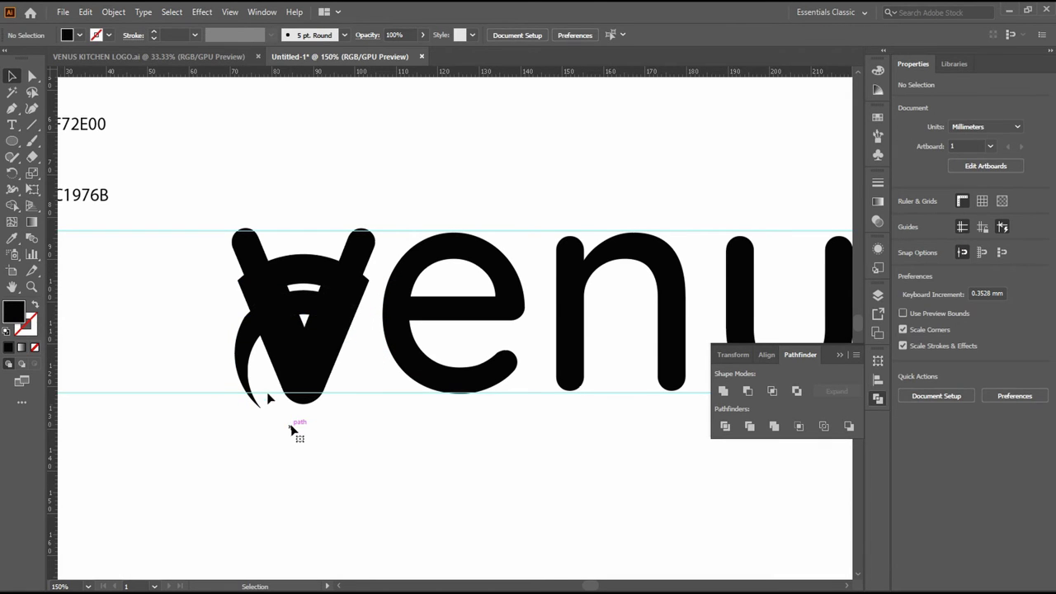
{"action": "left_click", "coordinate": [248, 369]}
{"action": "key", "text": "Delete"}
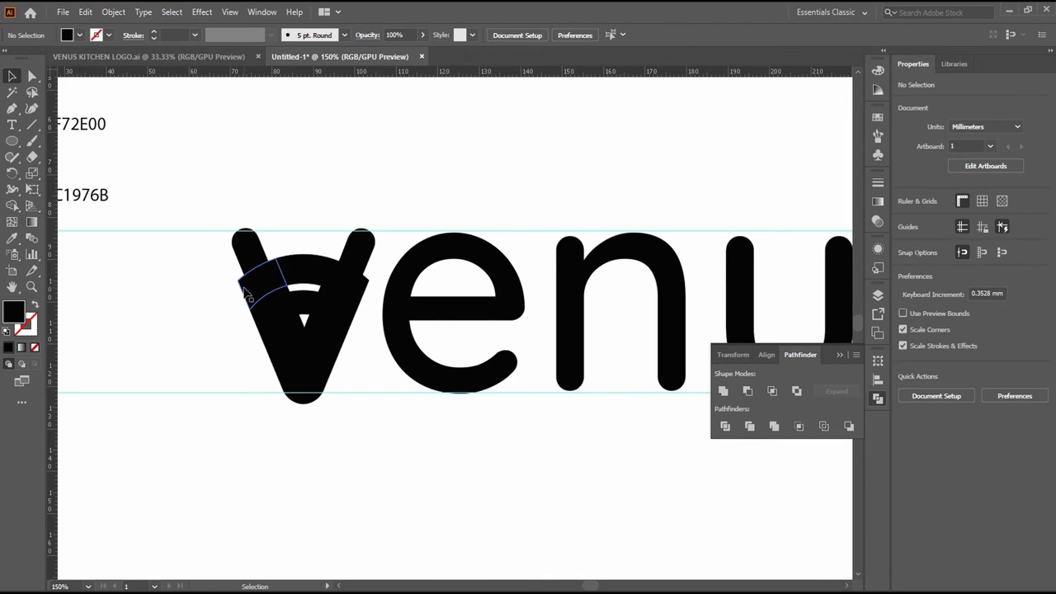
Delete the remaining small leftover arcs around and inside the V, keeping only the inner bands
{"action": "left_click", "coordinate": [247, 295]}
{"action": "key", "text": "Delete"}
{"action": "left_click", "coordinate": [266, 332]}
{"action": "key", "text": "Delete"}
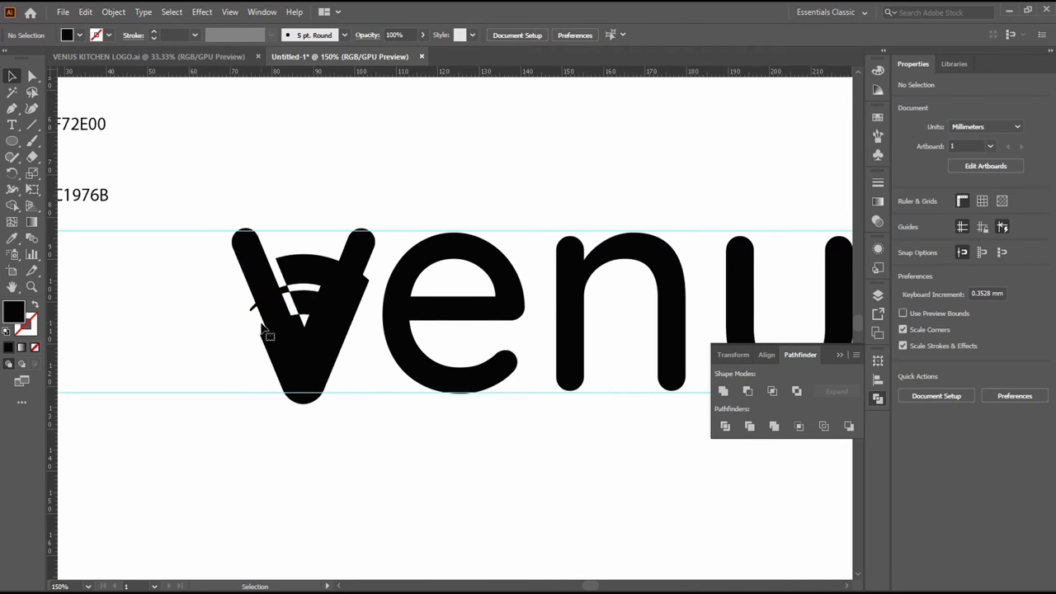
{"action": "left_click", "coordinate": [292, 387]}
{"action": "key", "text": "Delete"}
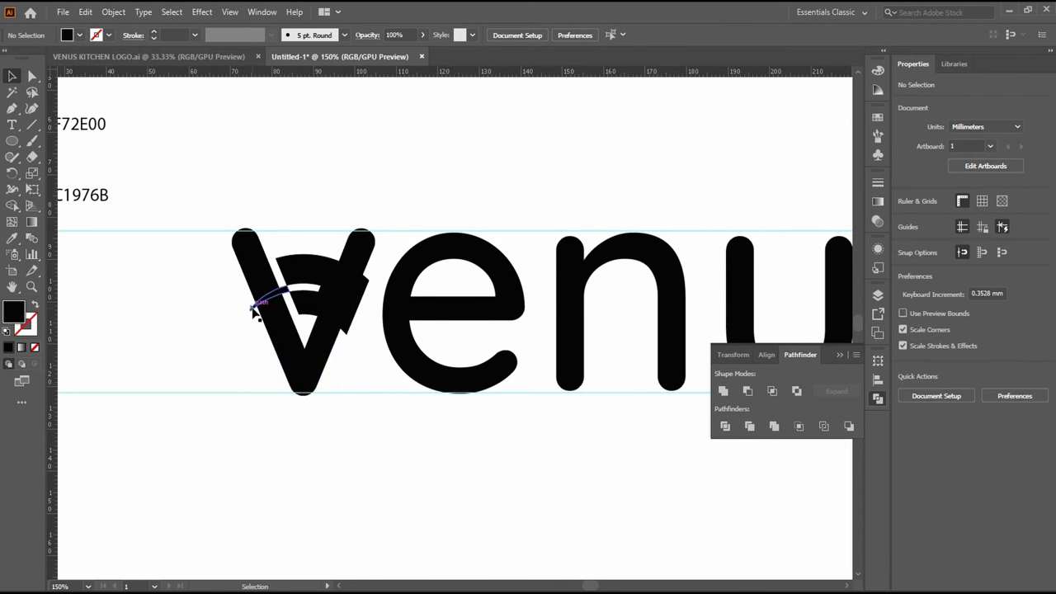
{"action": "left_click", "coordinate": [253, 309]}
{"action": "key", "text": "Delete"}
{"action": "left_click", "coordinate": [350, 317]}
{"action": "key", "text": "Delete"}
{"action": "left_click", "coordinate": [353, 291]}
{"action": "key", "text": "Delete"}
{"action": "left_click", "coordinate": [328, 302]}
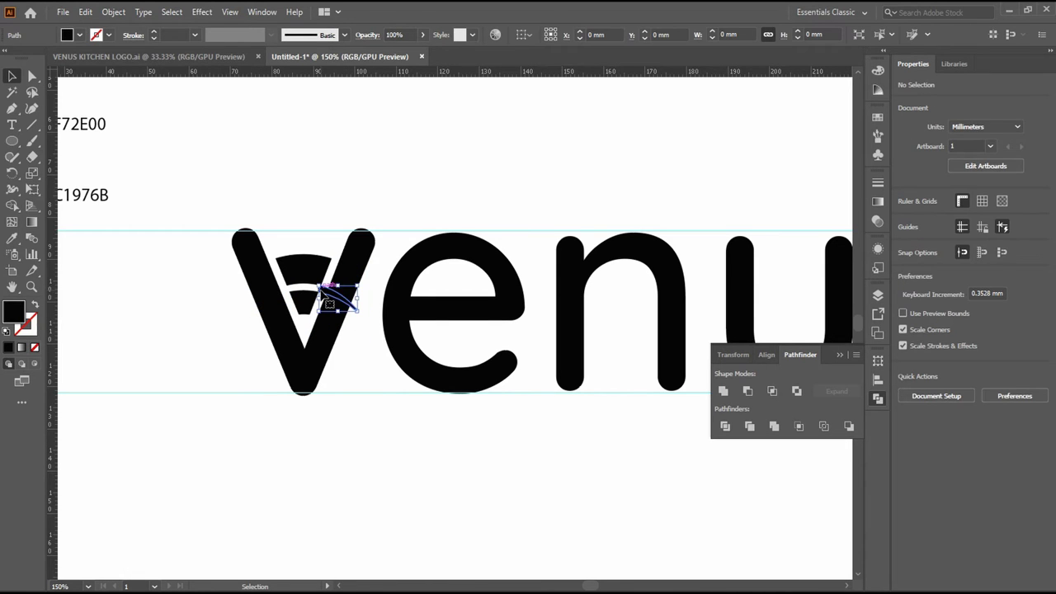
{"action": "key", "text": "Delete"}
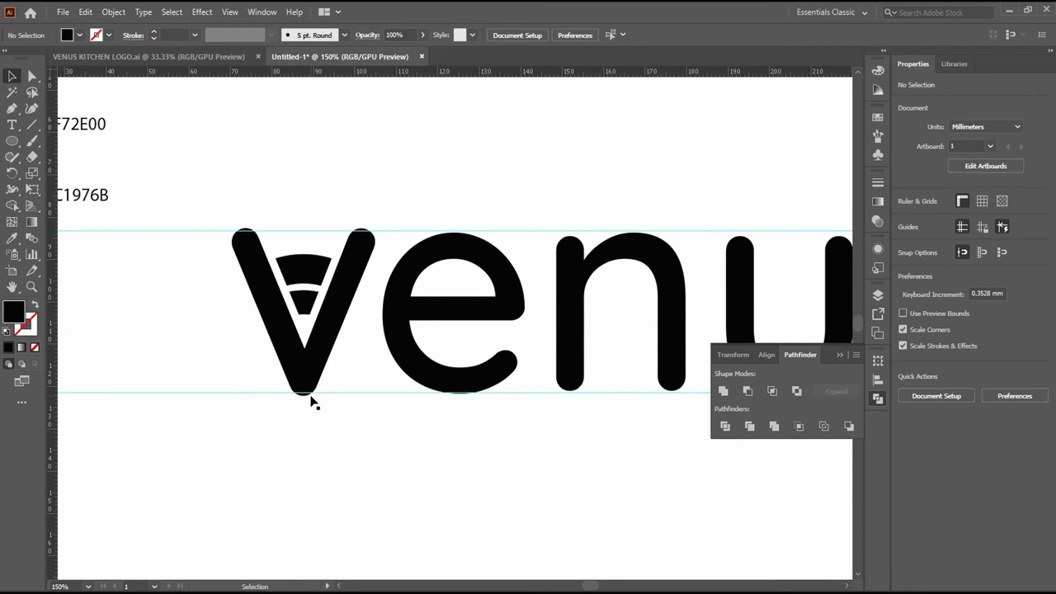
{"action": "scroll", "coordinate": [311, 402], "scroll_direction": "up", "scroll_amount": 1}
{"action": "scroll", "coordinate": [311, 402], "scroll_direction": "up", "scroll_amount": 1}
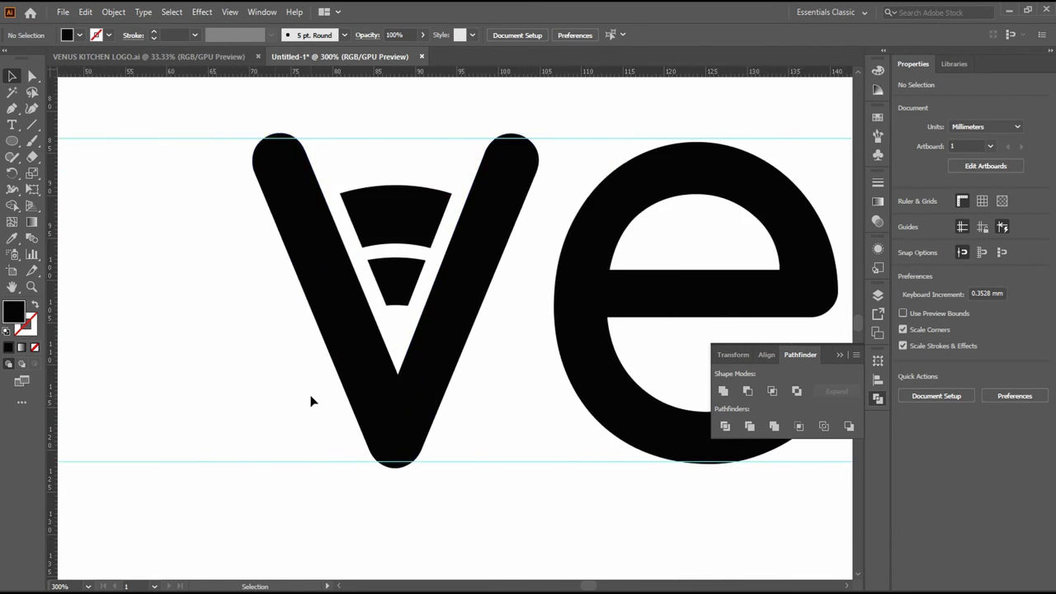
Direct-select the small trapezoid inside the V and drag its bottom anchor down into a point
{"action": "scroll", "coordinate": [311, 402], "scroll_direction": "up", "scroll_amount": 1}
{"action": "left_click", "coordinate": [373, 264]}
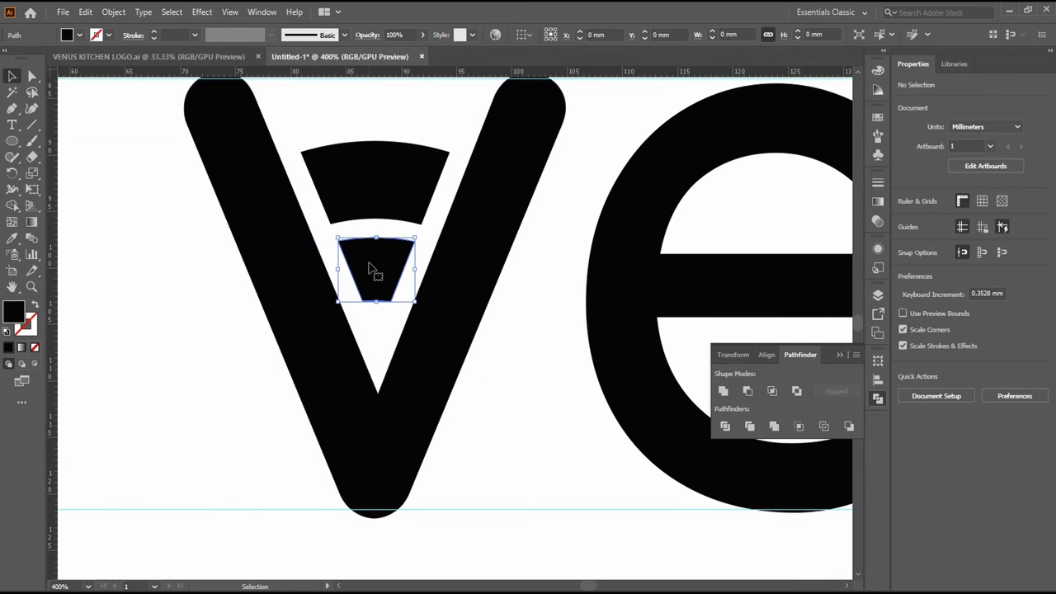
{"action": "left_click", "coordinate": [33, 77]}
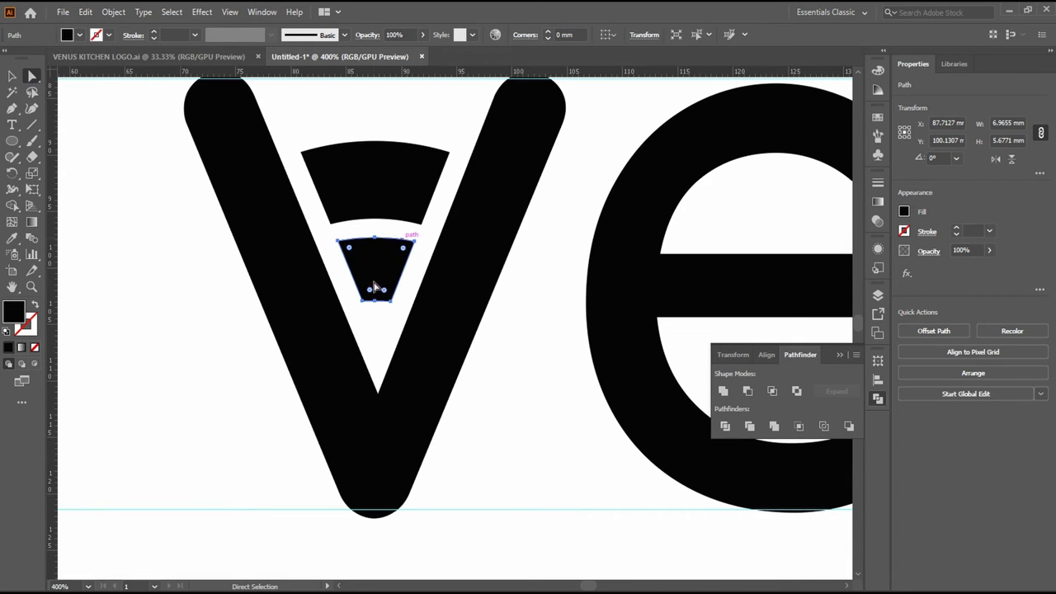
{"action": "left_click_drag", "start_coordinate": [375, 287], "coordinate": [365, 302]}
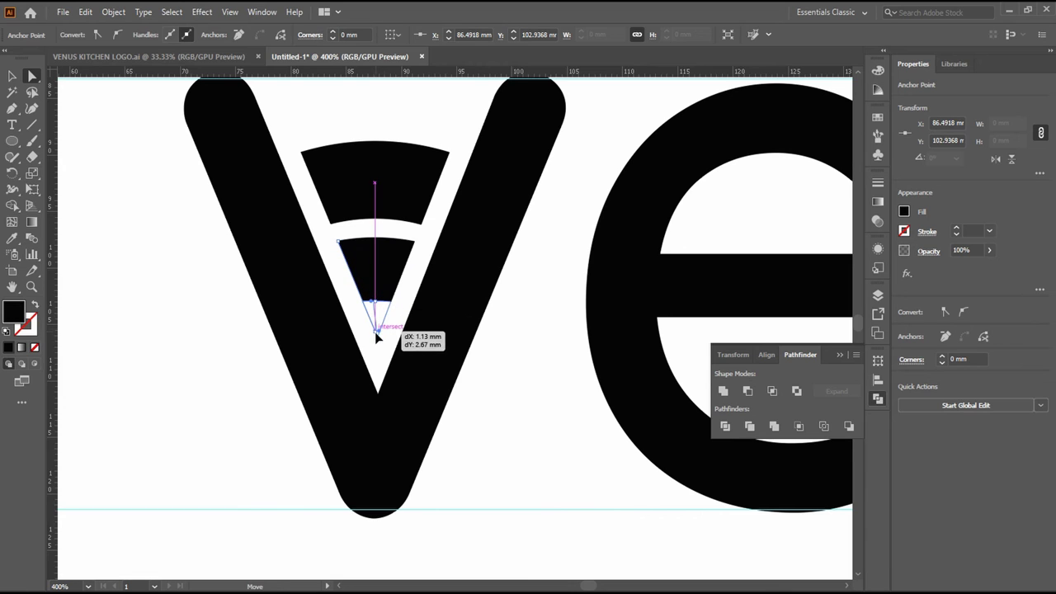
{"action": "mouse_move", "coordinate": [365, 302]}
{"action": "left_mouse_down"}
{"action": "mouse_move", "coordinate": [375, 331]}
{"action": "mouse_move", "coordinate": [426, 370]}
{"action": "left_mouse_up"}
Remove the extra anchor beside the tip and straighten the slice's right edge to the point
{"action": "key", "text": "ctrl+equal"}
{"action": "key", "text": "ctrl+equal"}
{"action": "key", "text": "ctrl+equal"}
{"action": "key", "text": "ctrl+equal"}
{"action": "key", "text": "ctrl+equal"}
{"action": "key", "text": "ctrl+equal"}
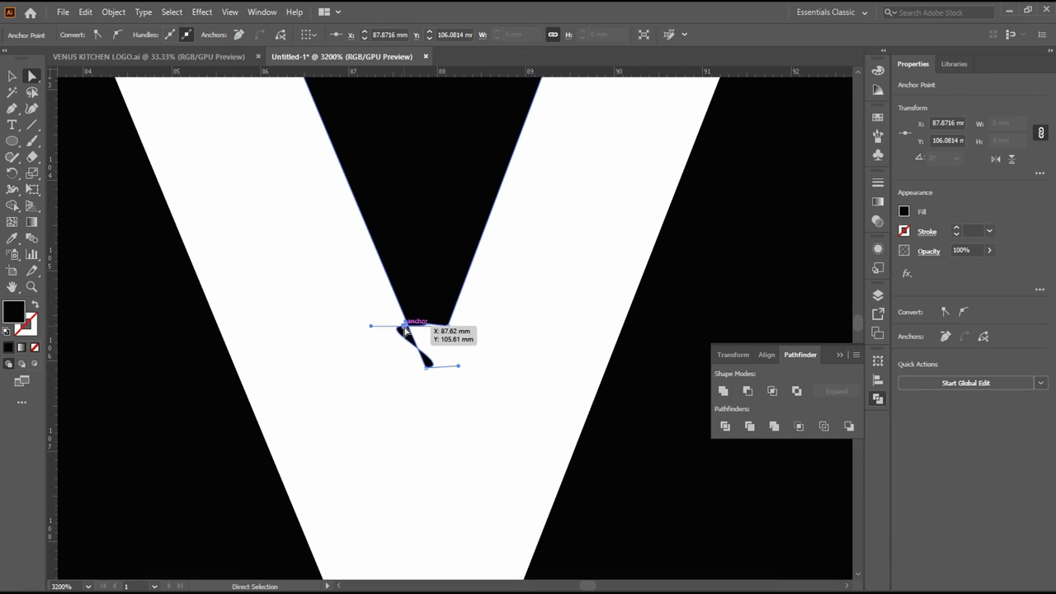
{"action": "left_click", "coordinate": [447, 325]}
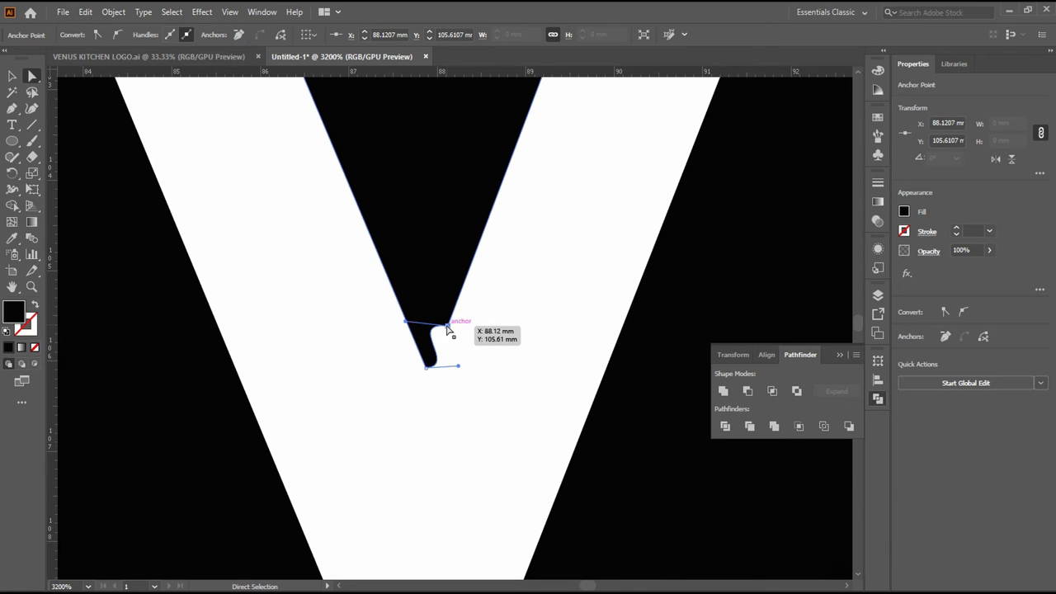
{"action": "left_click", "coordinate": [240, 34]}
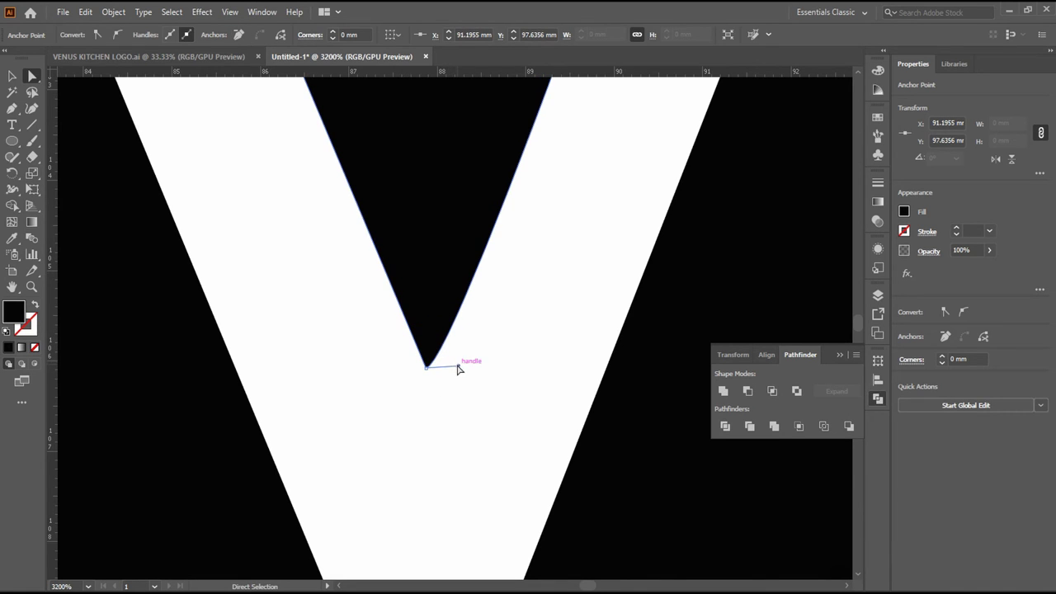
{"action": "left_click_drag", "start_coordinate": [458, 370], "coordinate": [429, 371]}
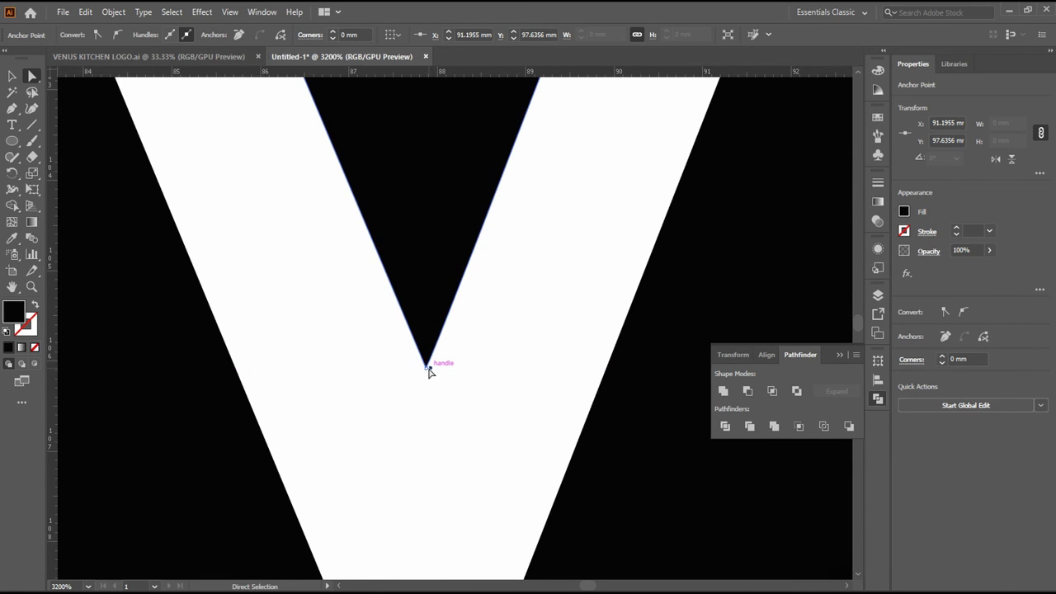
{"action": "scroll", "coordinate": [428, 371], "scroll_direction": "down", "scroll_amount": 5}
{"action": "scroll", "coordinate": [429, 371], "scroll_direction": "down", "scroll_amount": 2}
{"action": "scroll", "coordinate": [428, 371], "scroll_direction": "down", "scroll_amount": 1}
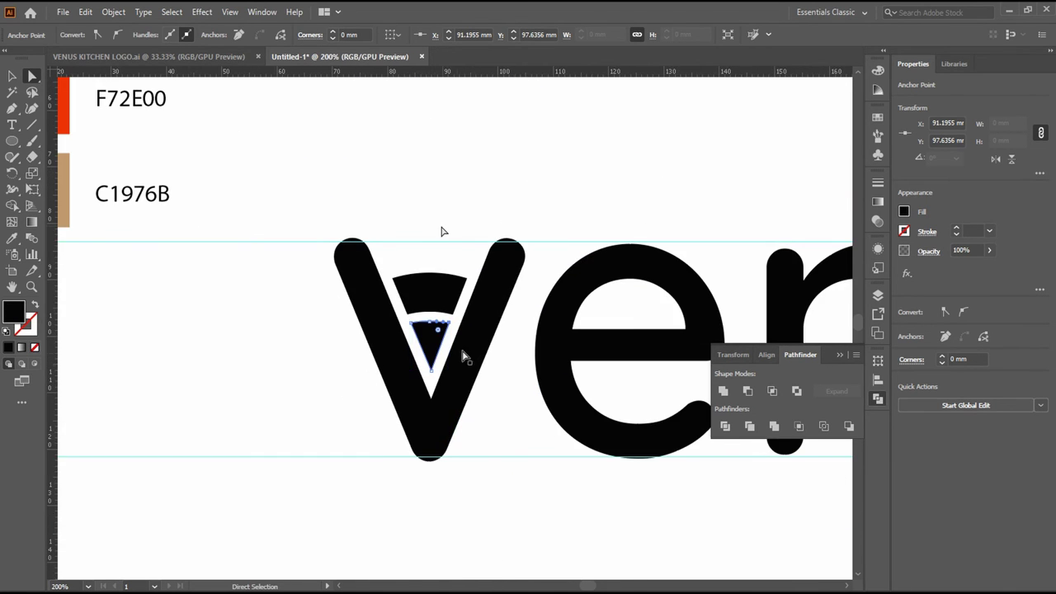
Marquee-select all the venus letters and Alt-drag a side handle to scale them down
{"action": "left_click", "coordinate": [426, 213]}
{"action": "key", "text": "ctrl+minus"}
{"action": "key", "text": "ctrl+minus"}
{"action": "key", "text": "ctrl+minus"}
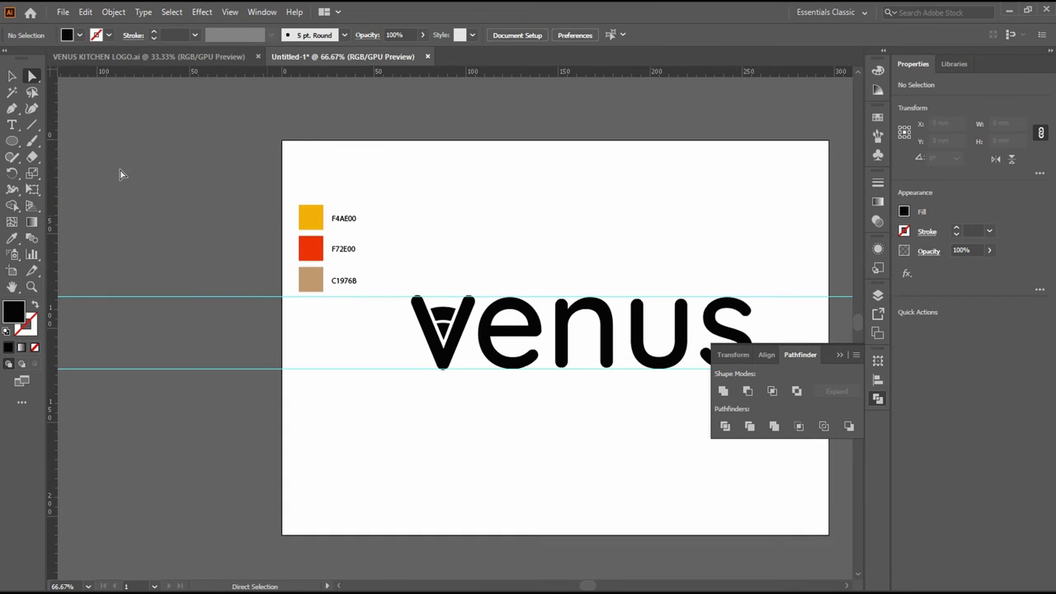
{"action": "left_click", "coordinate": [10, 75]}
{"action": "left_click_drag", "start_coordinate": [420, 236], "coordinate": [435, 353]}
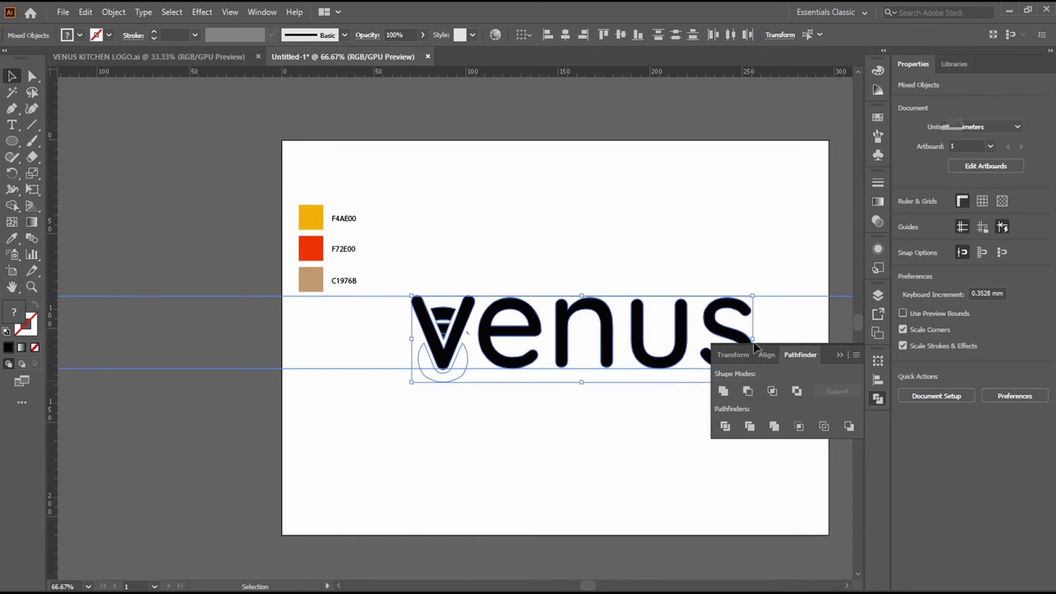
{"action": "left_click", "coordinate": [464, 358]}
{"action": "left_click", "coordinate": [476, 358]}
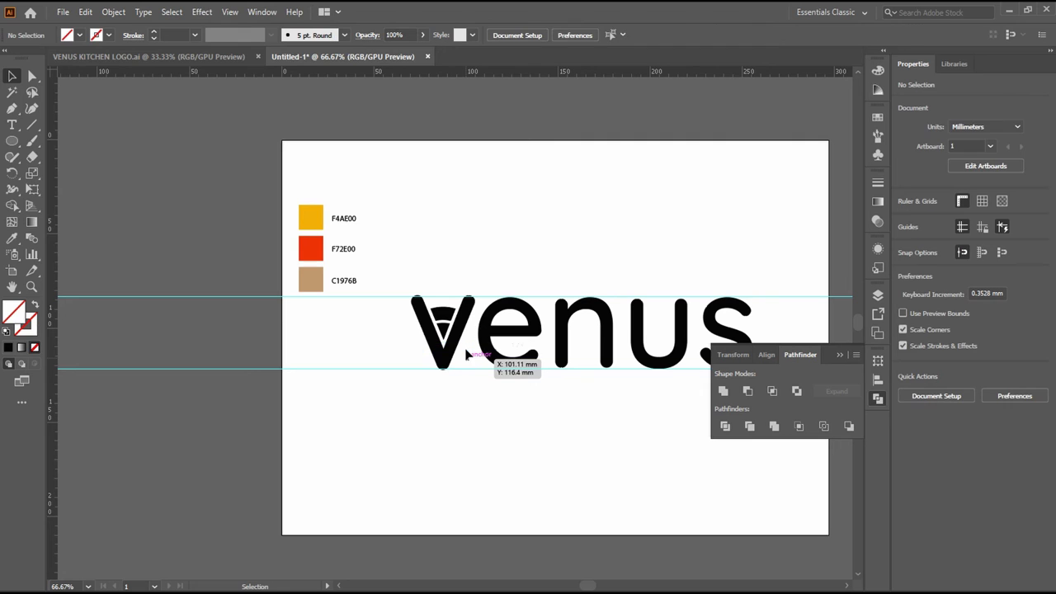
{"action": "left_click", "coordinate": [467, 343]}
{"action": "left_click", "coordinate": [469, 340]}
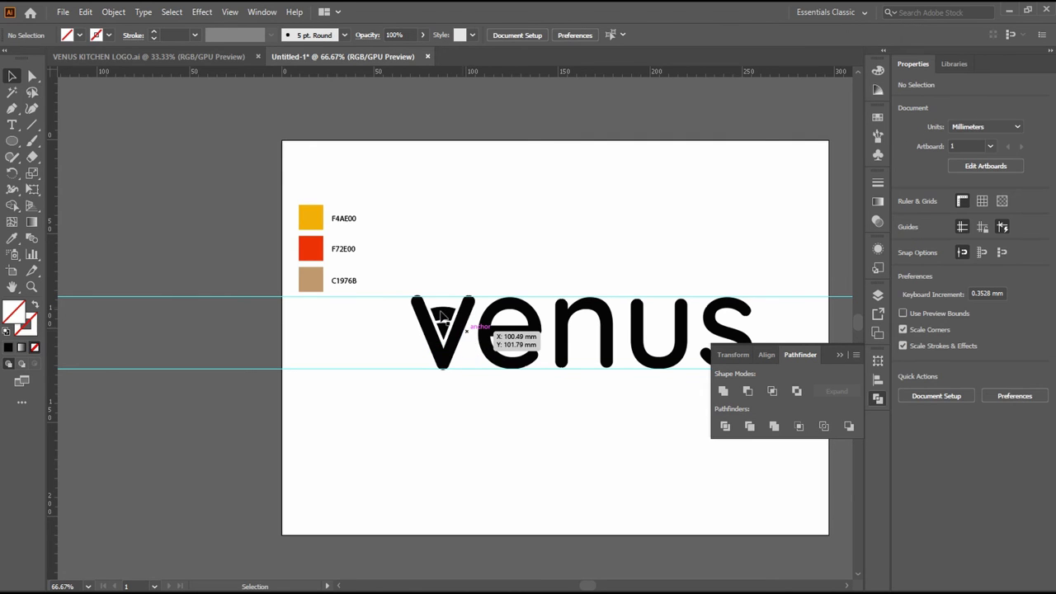
{"action": "left_click_drag", "start_coordinate": [391, 249], "coordinate": [733, 373]}
{"action": "left_click_drag", "start_coordinate": [752, 332], "coordinate": [628, 334]}
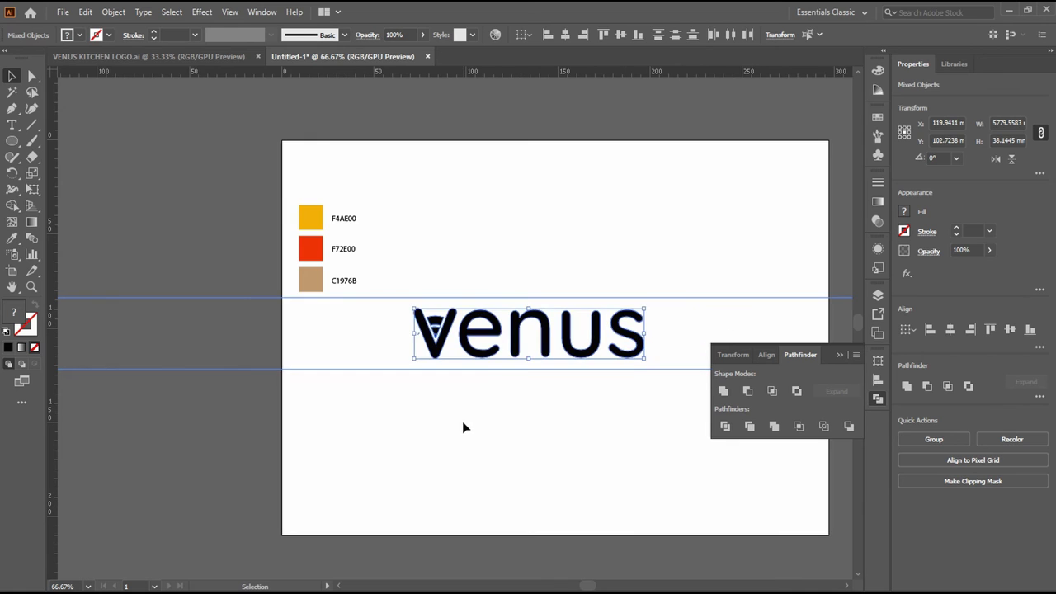
Select the small triangle inside the V with the Direct Selection tool
{"action": "left_click", "coordinate": [464, 427]}
{"action": "left_click", "coordinate": [425, 331]}
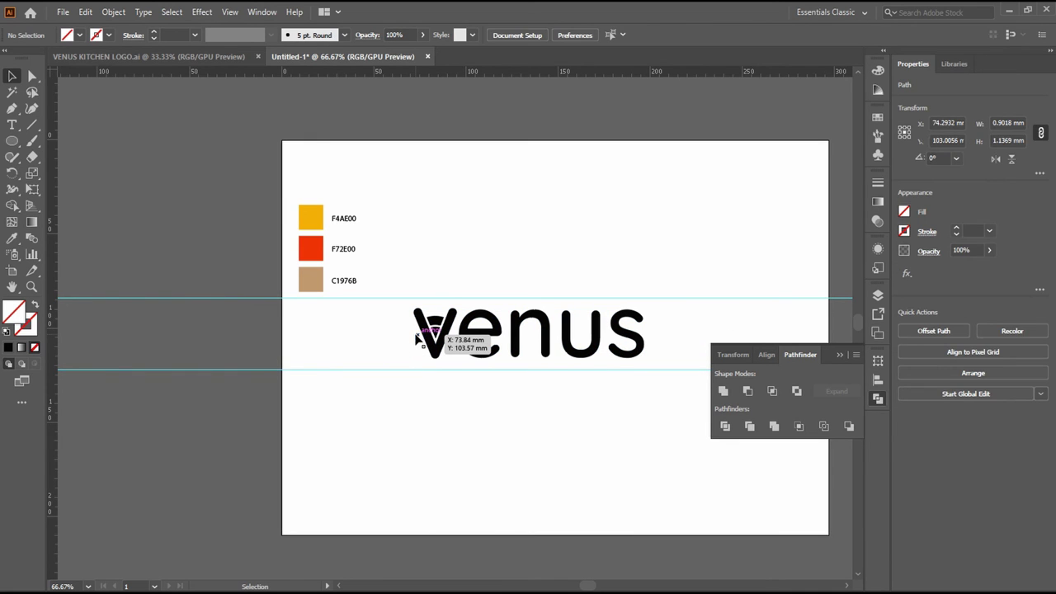
{"action": "left_click", "coordinate": [436, 320]}
{"action": "key", "text": "a"}
{"action": "scroll", "coordinate": [435, 329], "scroll_direction": "up", "scroll_amount": 6}
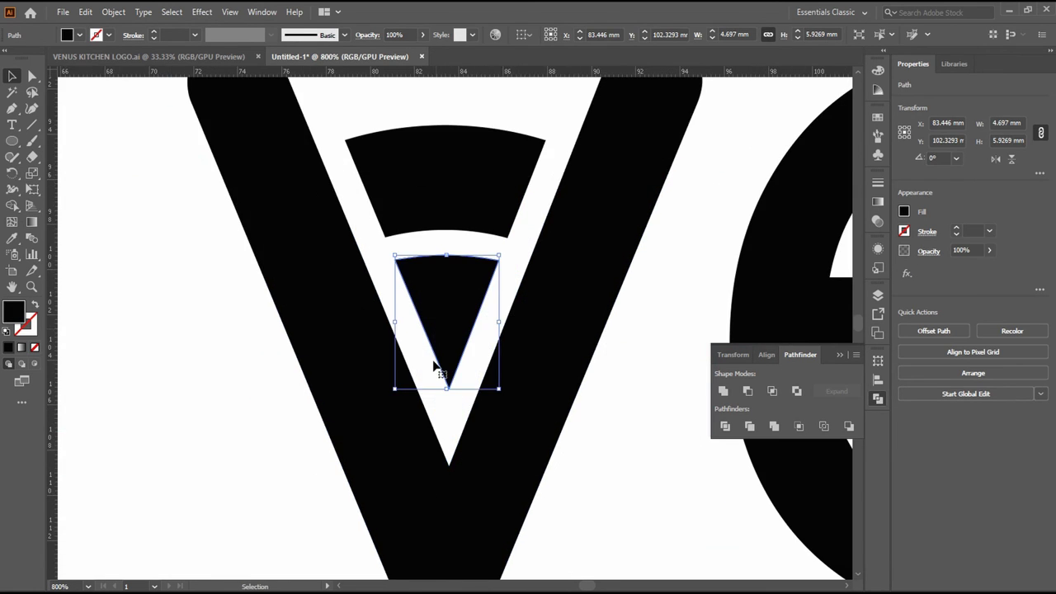
Zoom far in on the V's inner edges, undoing an accidental move of the inner triangle
{"action": "key", "text": "v"}
{"action": "left_click", "coordinate": [450, 417]}
{"action": "left_click", "coordinate": [439, 351]}
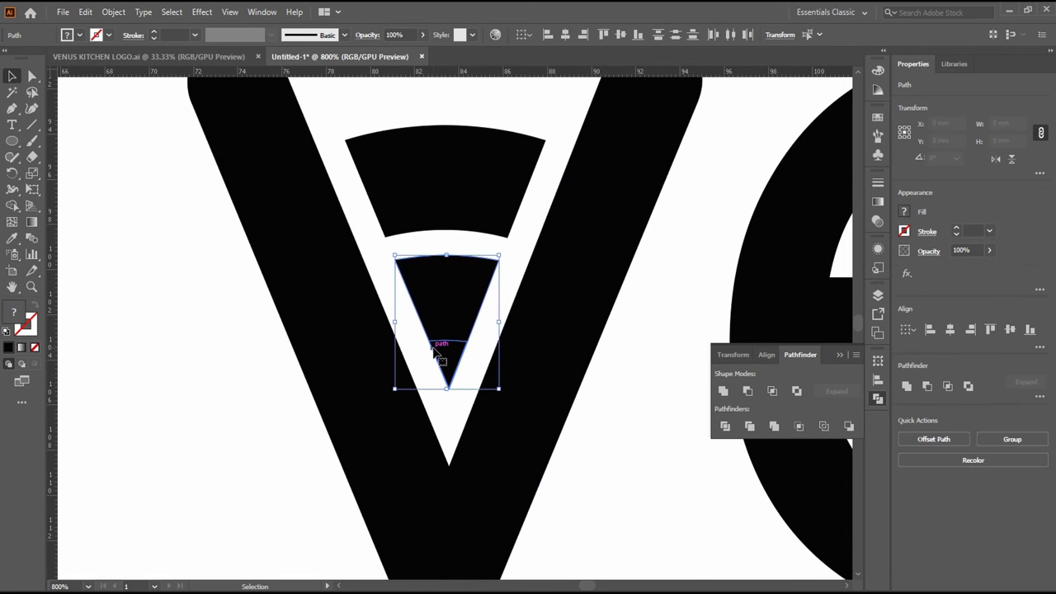
{"action": "left_click", "coordinate": [637, 456]}
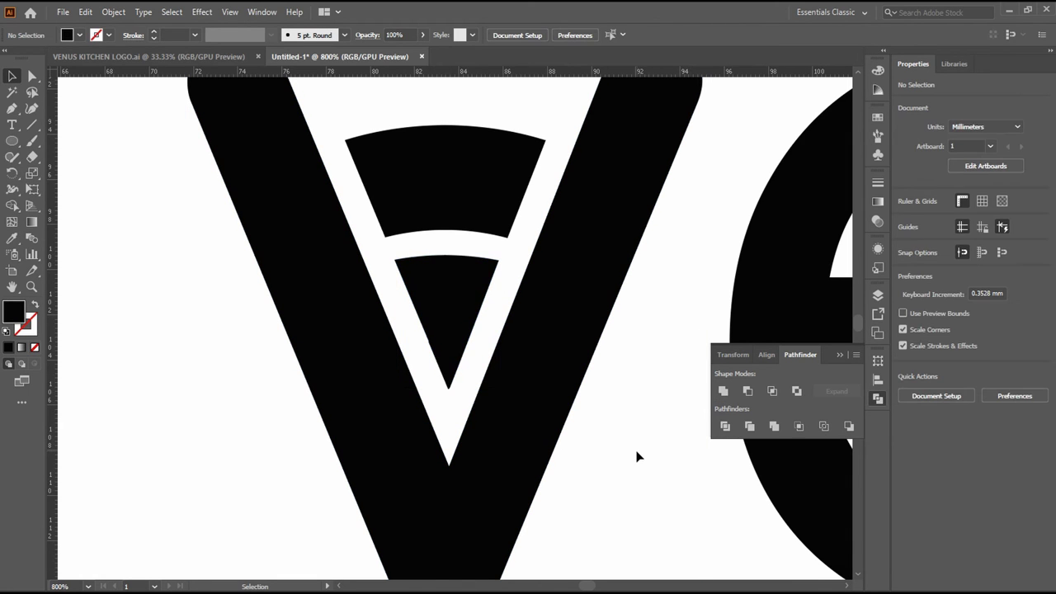
{"action": "key", "text": "z"}
{"action": "left_click", "coordinate": [417, 367]}
{"action": "left_click_drag", "start_coordinate": [573, 441], "coordinate": [643, 488]}
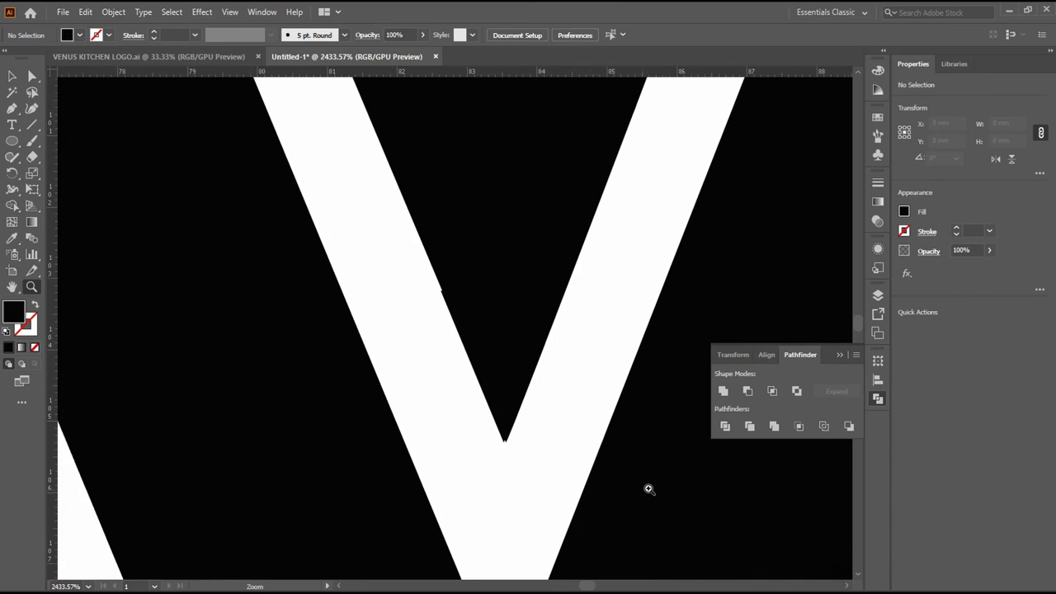
{"action": "key", "text": "a"}
{"action": "left_click", "coordinate": [417, 192]}
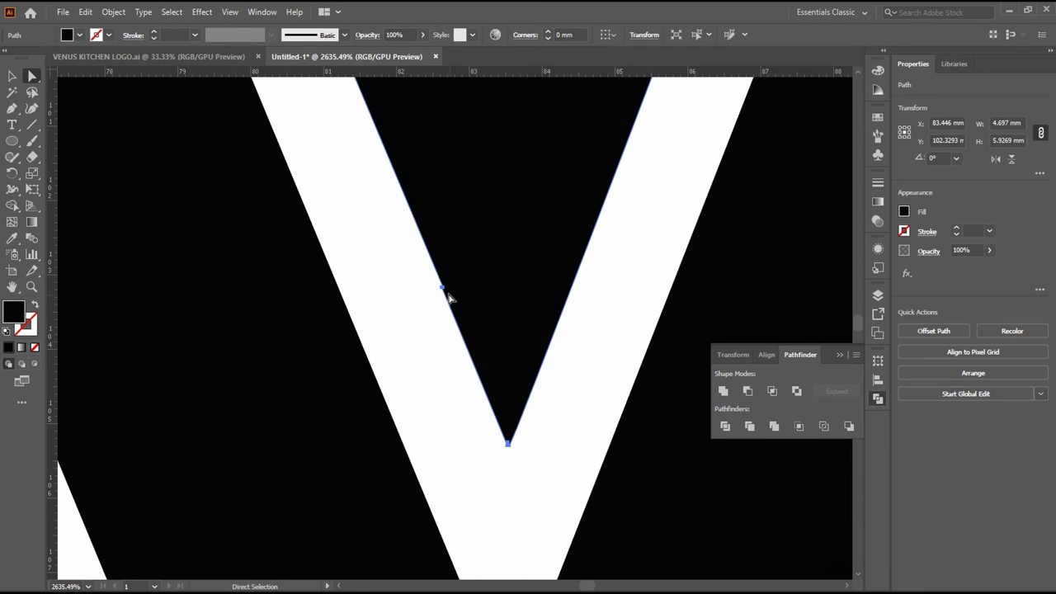
{"action": "mouse_move", "coordinate": [448, 294]}
{"action": "left_mouse_down"}
{"action": "mouse_move", "coordinate": [452, 258]}
{"action": "mouse_move", "coordinate": [431, 261]}
{"action": "left_mouse_up"}
{"action": "key", "text": "ctrl+z"}
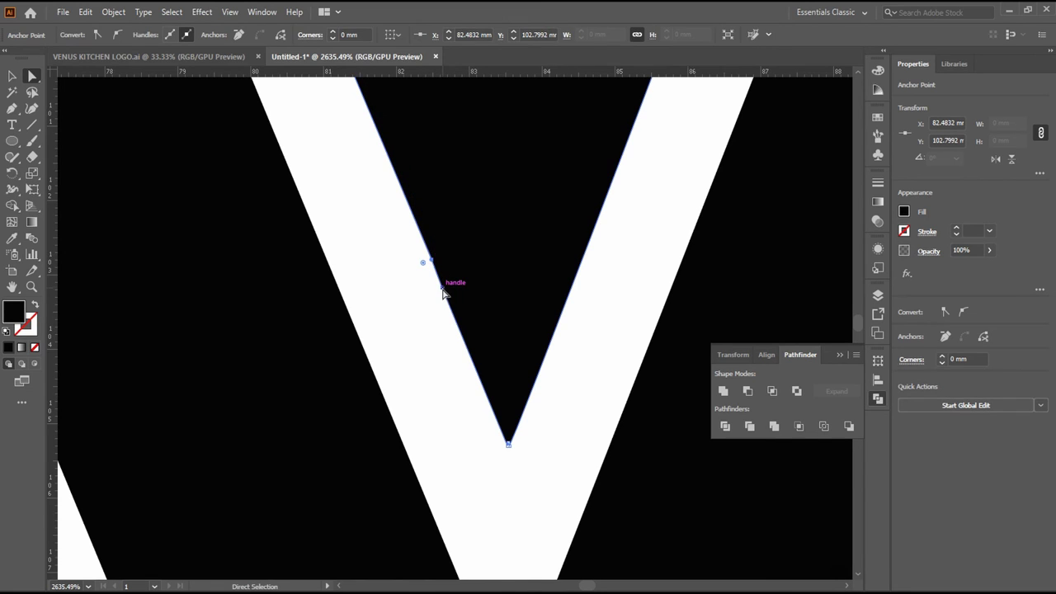
Remove the stray anchor on the V's inner left edge so the edge runs straight
{"action": "left_click", "coordinate": [238, 35]}
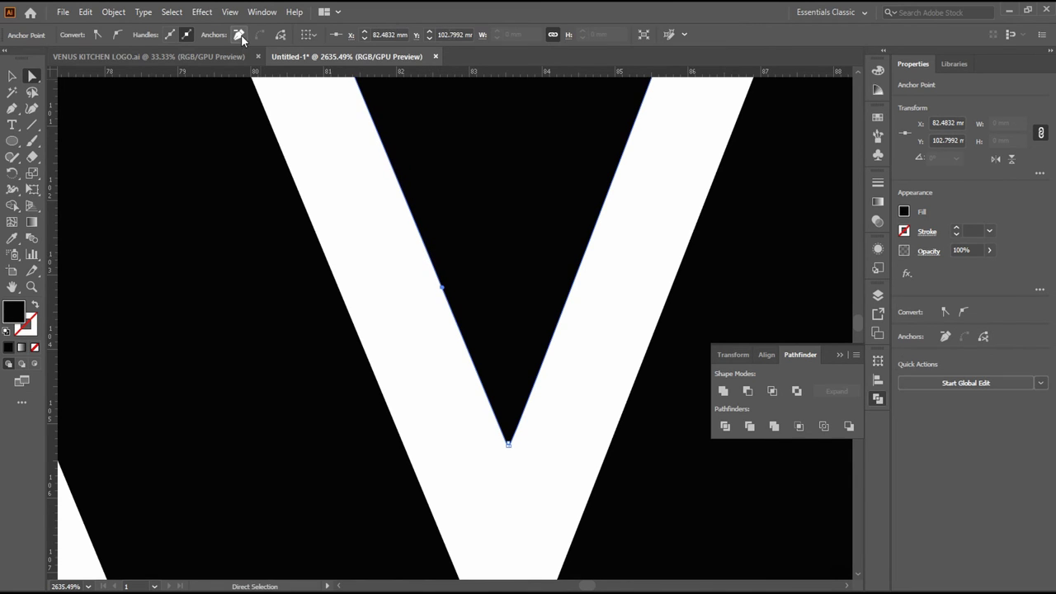
{"action": "left_click", "coordinate": [443, 287]}
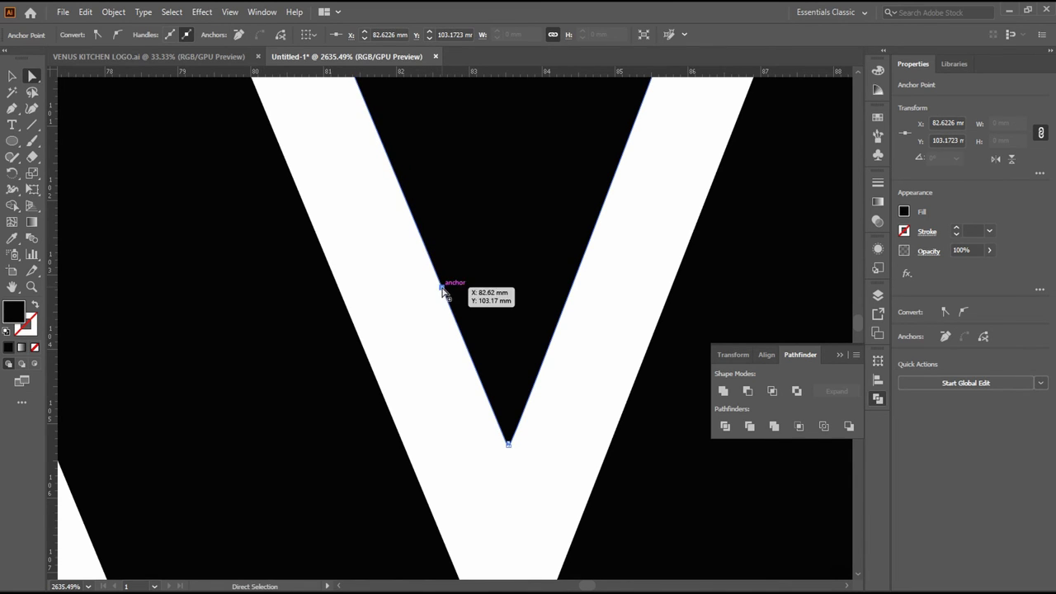
{"action": "left_click", "coordinate": [238, 35]}
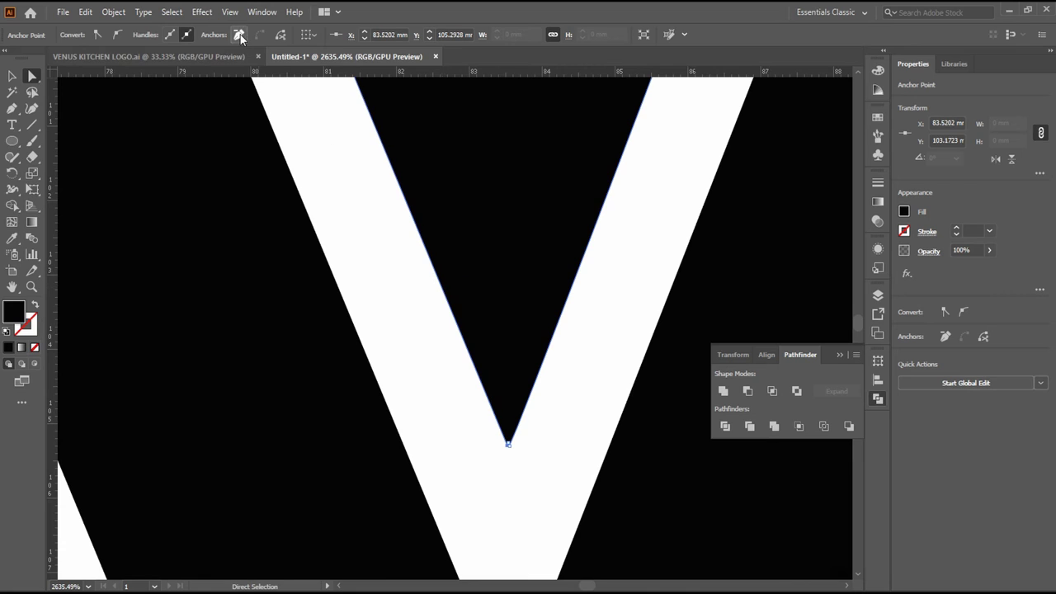
{"action": "left_click", "coordinate": [557, 501]}
Delete one notch anchor at the V's bottom tip and drag the other down into a sharp point
{"action": "key", "text": "z"}
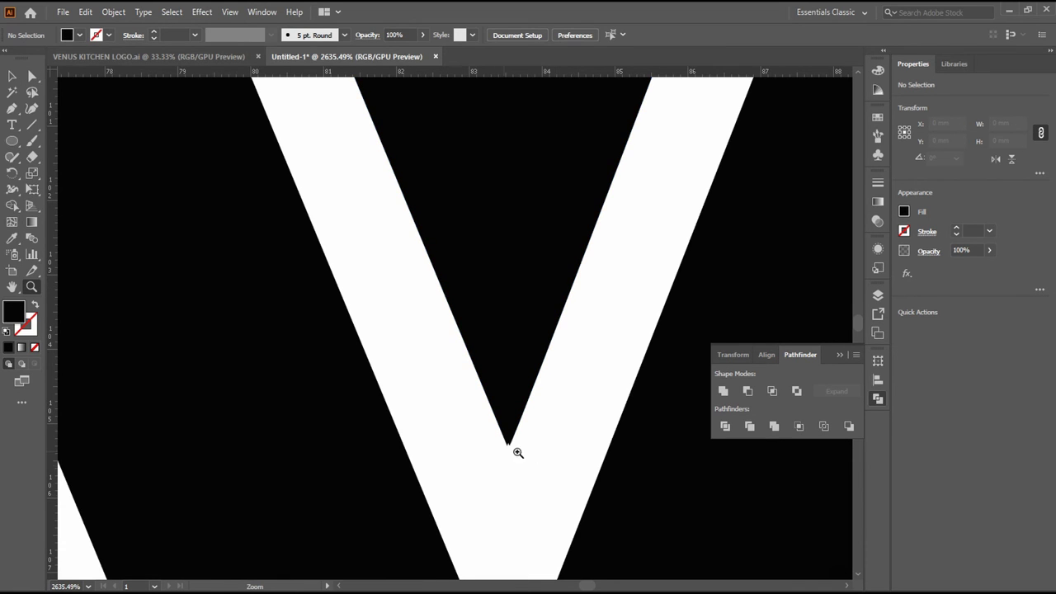
{"action": "left_click_drag", "start_coordinate": [517, 452], "coordinate": [771, 484]}
{"action": "left_click", "coordinate": [33, 78]}
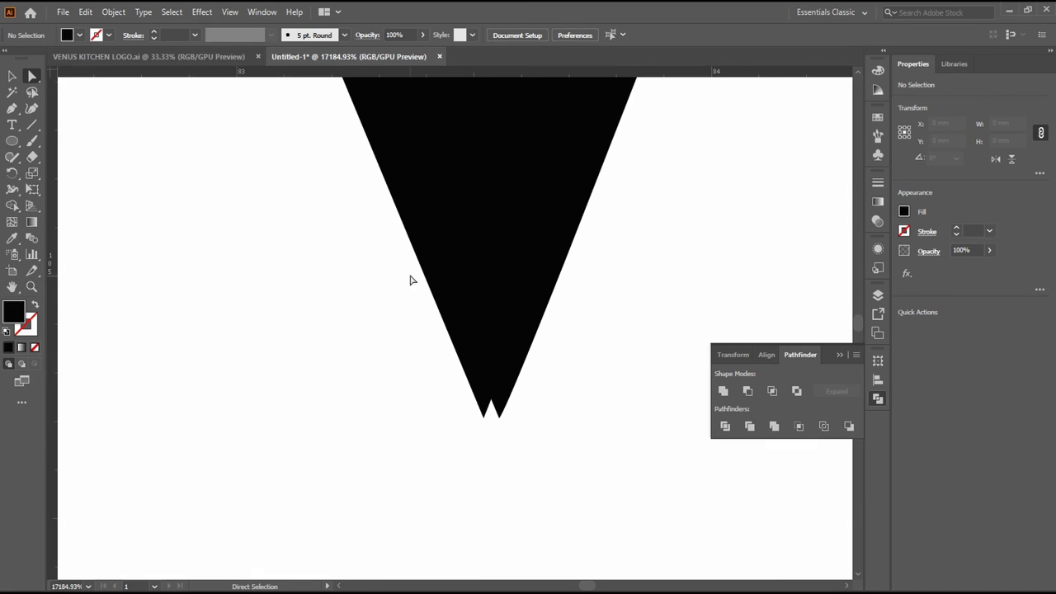
{"action": "left_click", "coordinate": [526, 275]}
{"action": "left_click", "coordinate": [492, 400]}
{"action": "key", "text": "Delete"}
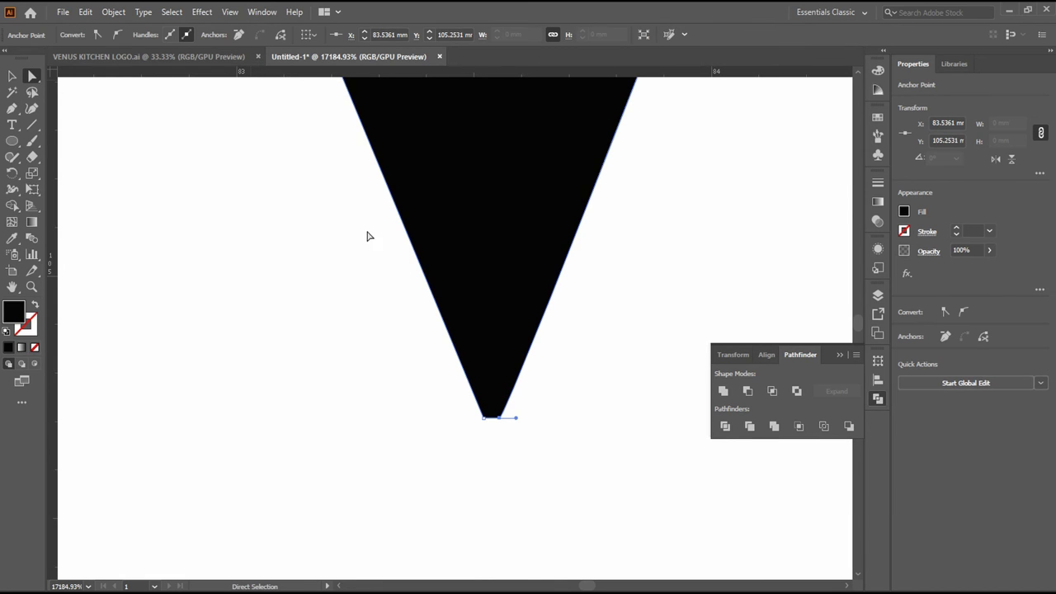
{"action": "left_click_drag", "start_coordinate": [485, 419], "coordinate": [491, 439]}
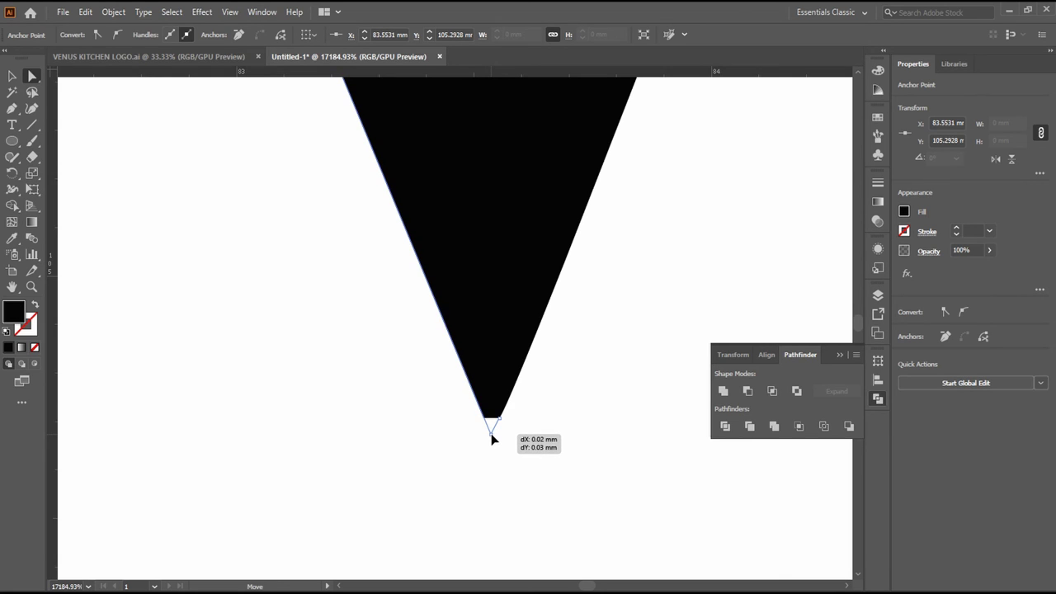
{"action": "left_click_drag", "start_coordinate": [491, 438], "coordinate": [492, 433]}
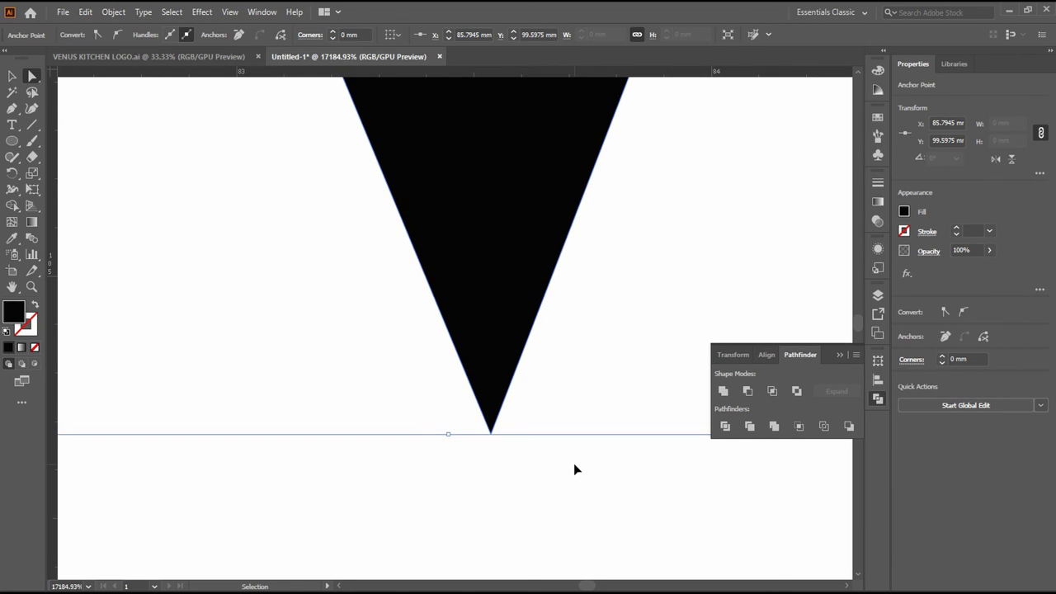
{"action": "key", "text": "ctrl+0"}
{"action": "left_click", "coordinate": [414, 444]}
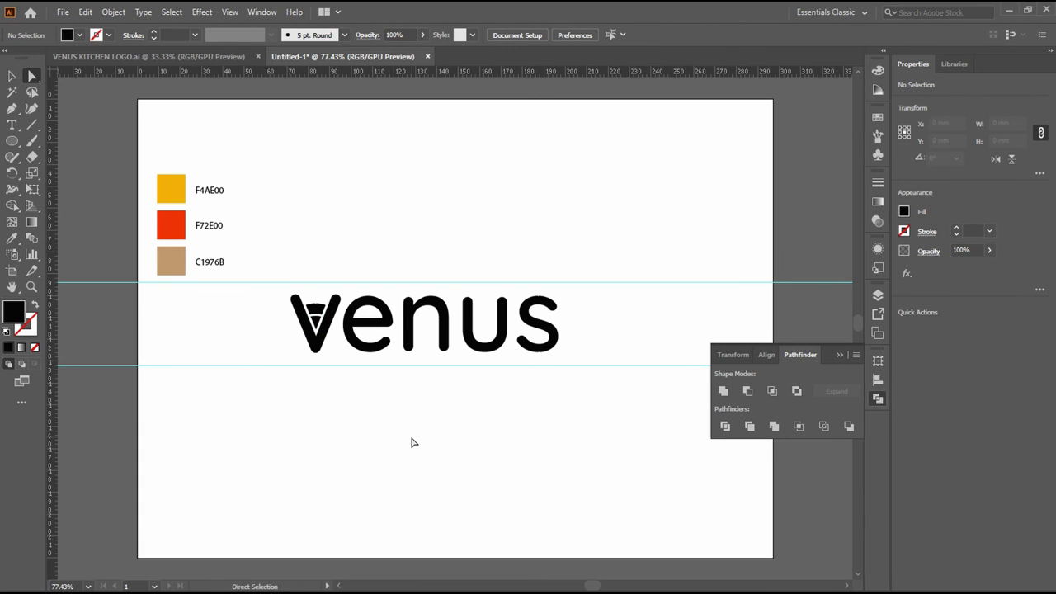
Move the two ruler guides to the top and baseline of the venus letters
{"action": "key", "text": "ctrl+1"}
{"action": "left_click_drag", "start_coordinate": [410, 269], "coordinate": [416, 286]}
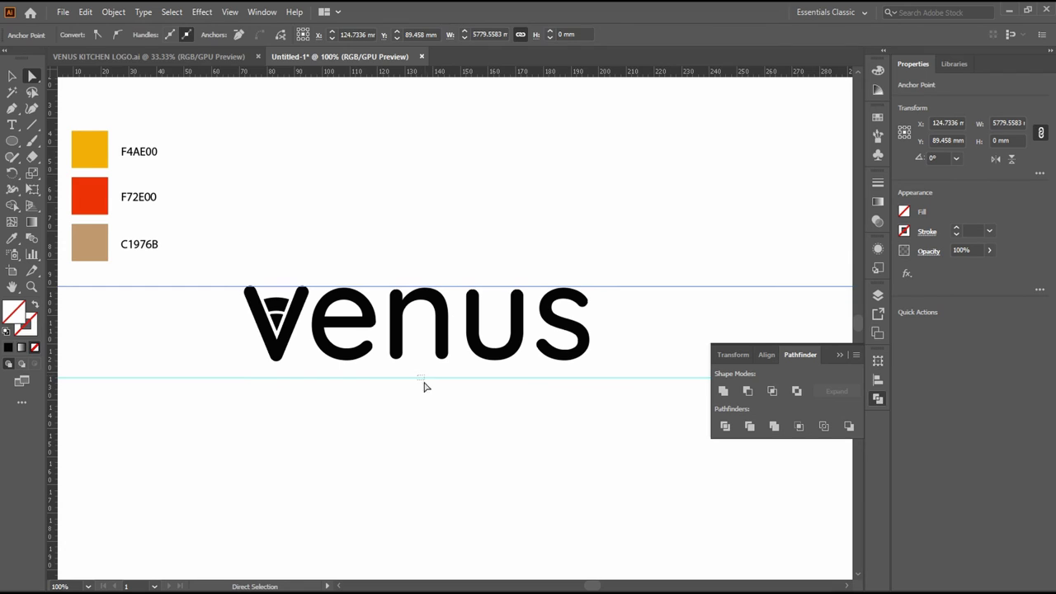
{"action": "left_click_drag", "start_coordinate": [424, 378], "coordinate": [428, 361]}
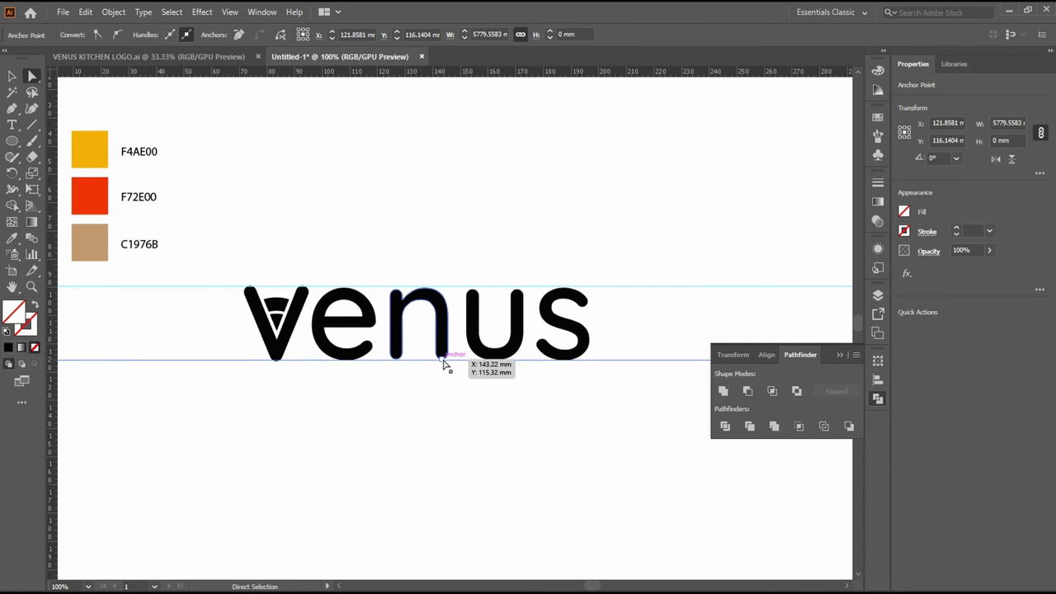
Scale the e and n to 25.9673 mm tall so they match the s between the guides
{"action": "key", "text": "v"}
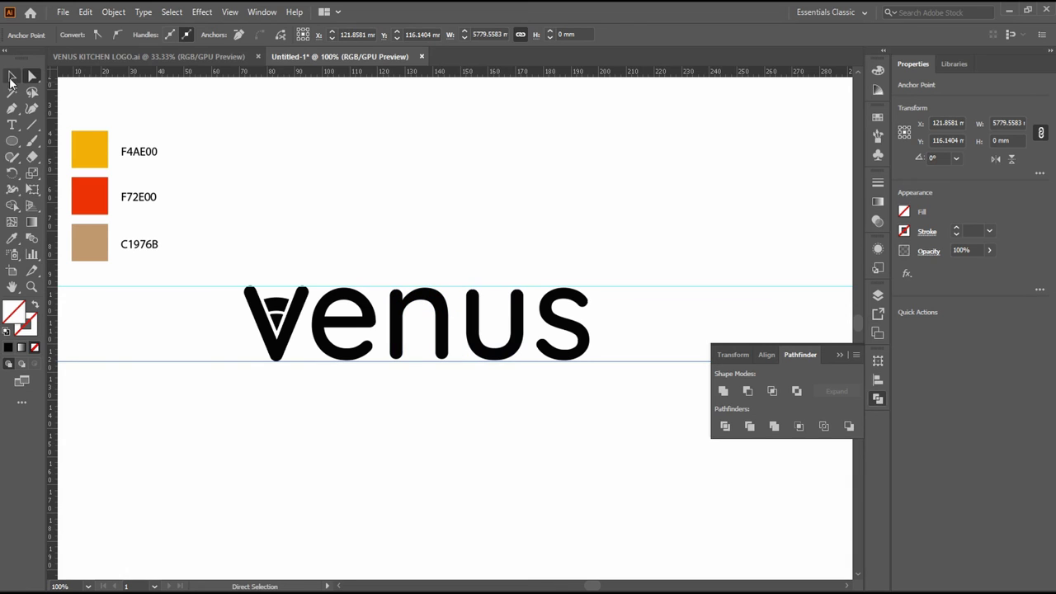
{"action": "left_click", "coordinate": [437, 351]}
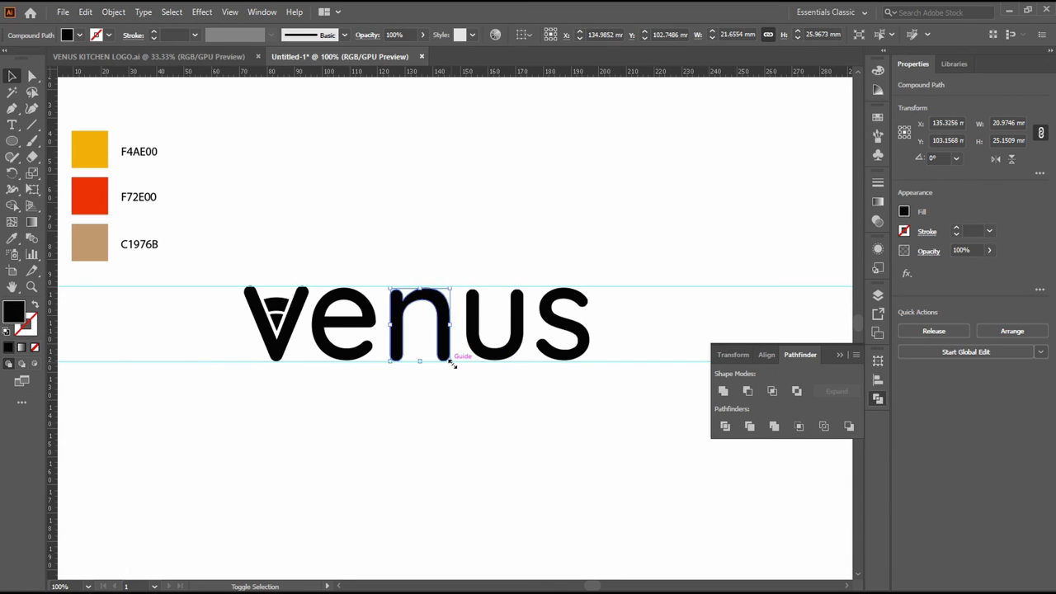
{"action": "left_click", "coordinate": [499, 355]}
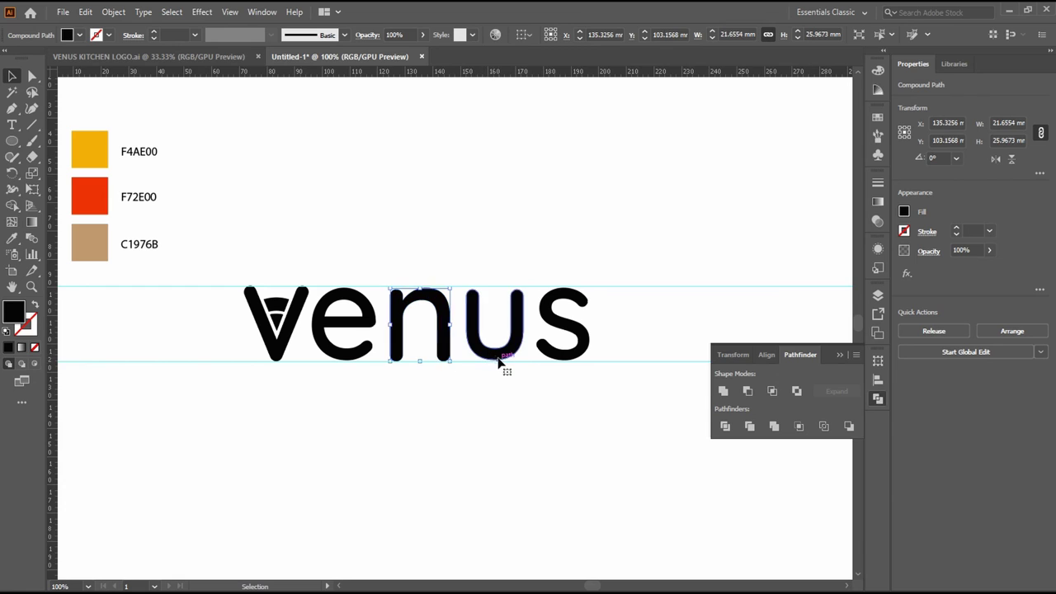
{"action": "left_click", "coordinate": [563, 357]}
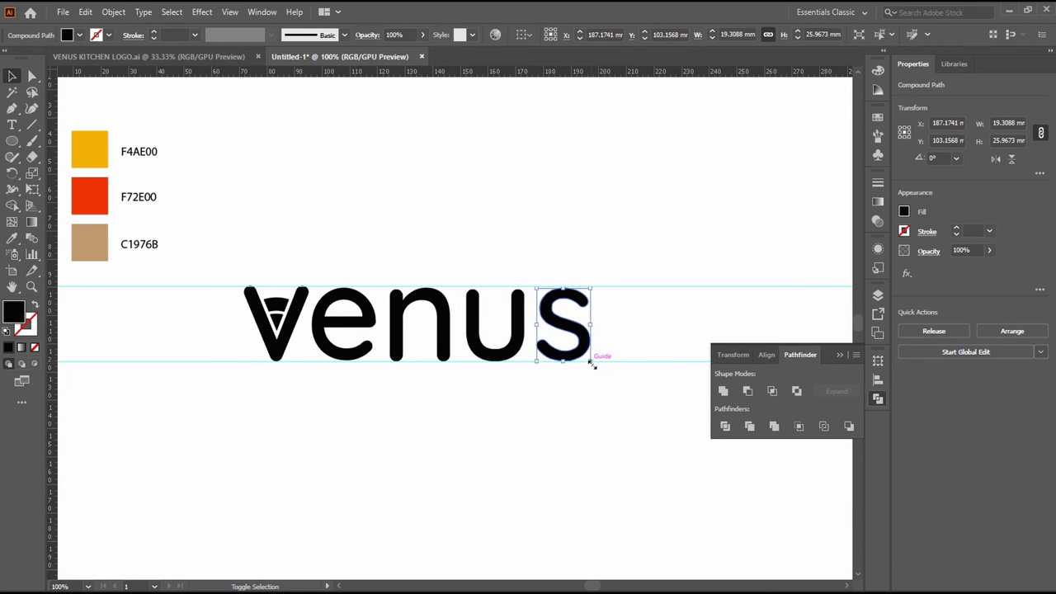
{"action": "left_click", "coordinate": [366, 355]}
{"action": "left_click_drag", "start_coordinate": [375, 360], "coordinate": [376, 365]}
{"action": "scroll", "coordinate": [521, 430], "scroll_direction": "right", "scroll_amount": 2}
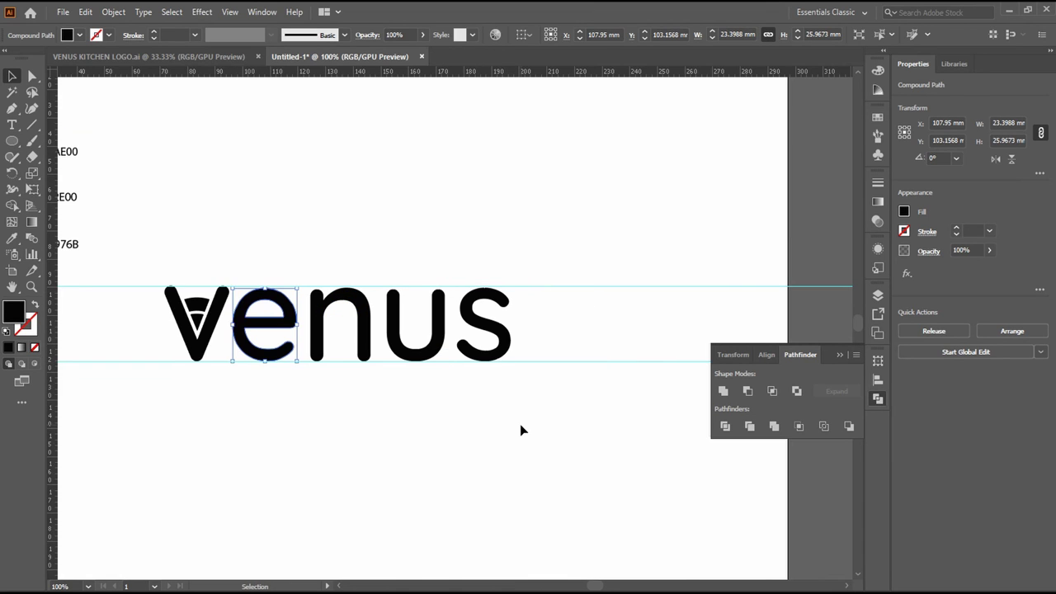
Type the 'kitchen' text and move it just right of venus
{"action": "left_click", "coordinate": [12, 126]}
{"action": "left_click", "coordinate": [452, 500]}
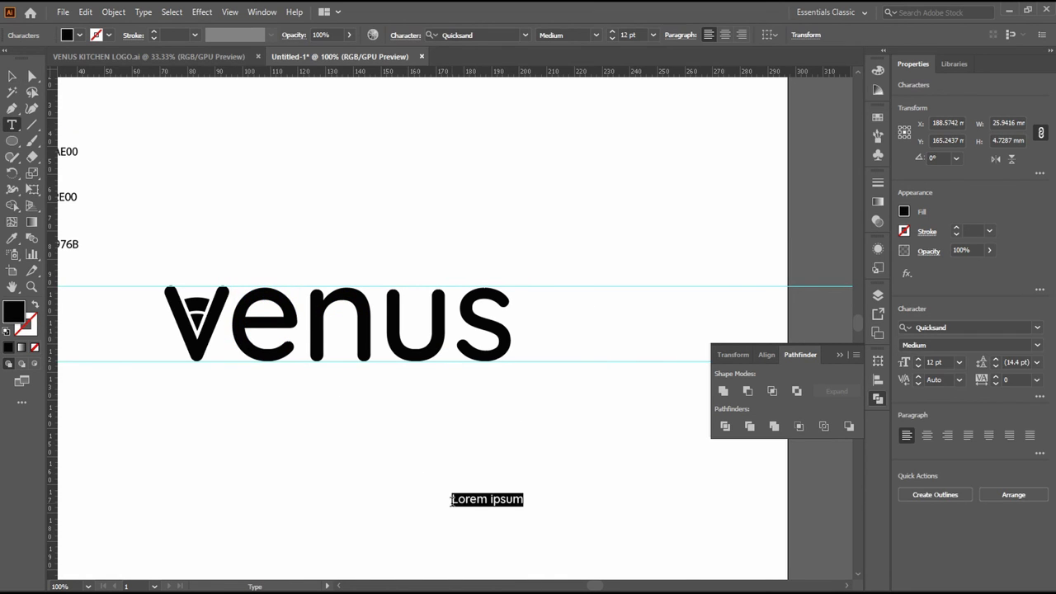
{"action": "type", "text": "kitchen"}
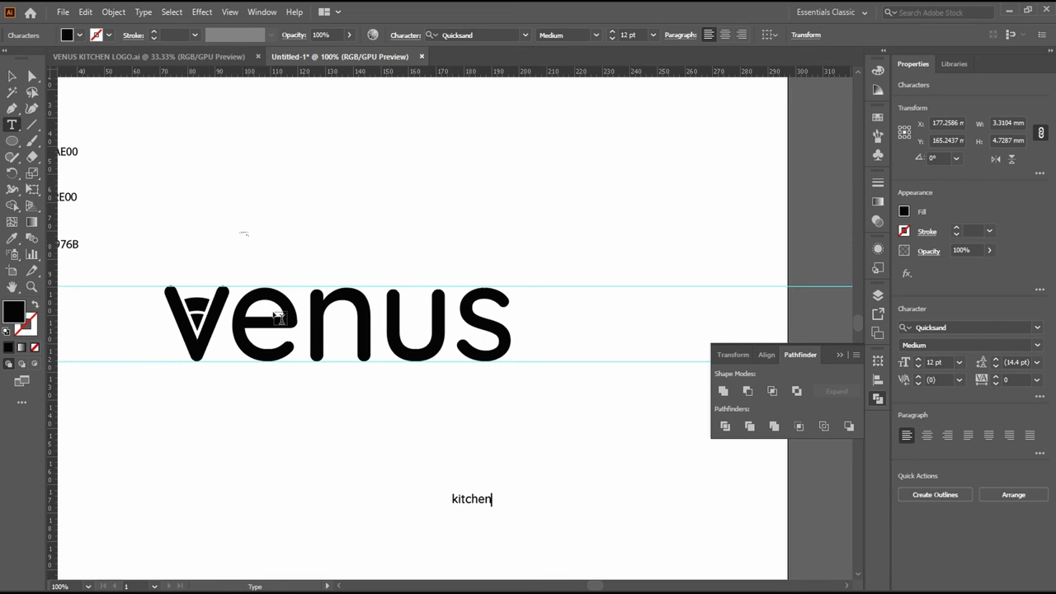
{"action": "left_click", "coordinate": [12, 76]}
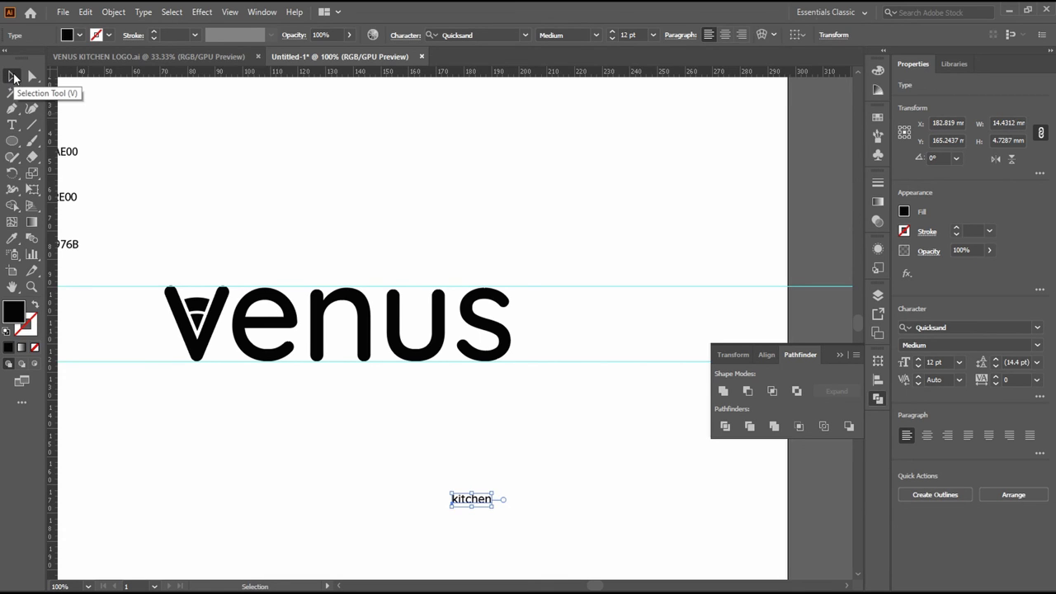
{"action": "left_click", "coordinate": [438, 396]}
{"action": "mouse_move", "coordinate": [478, 503]}
{"action": "left_mouse_down"}
{"action": "mouse_move", "coordinate": [558, 336]}
{"action": "mouse_move", "coordinate": [602, 348]}
{"action": "mouse_move", "coordinate": [596, 331]}
{"action": "left_mouse_up"}
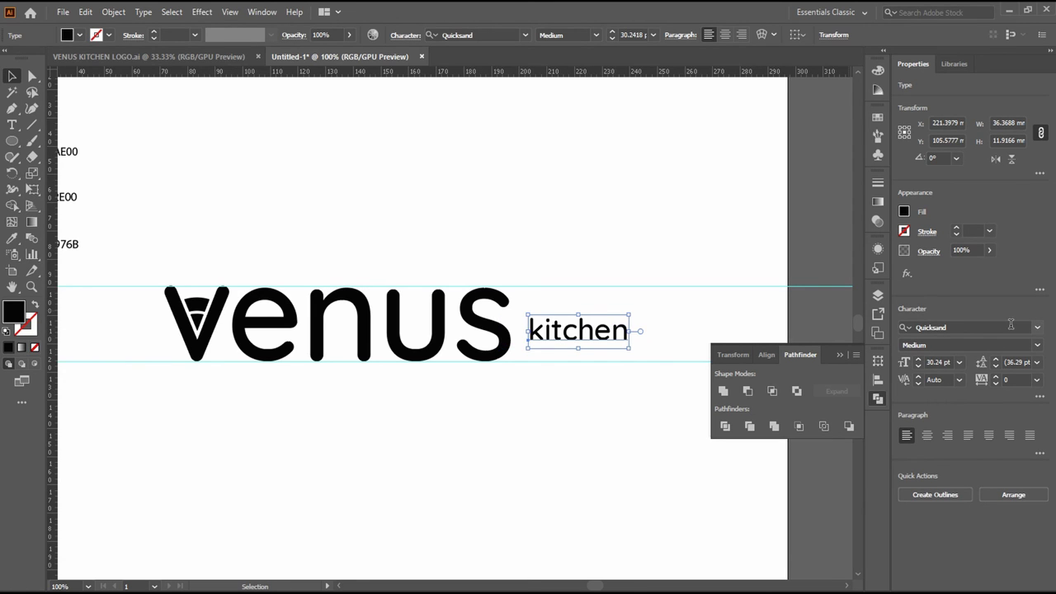
Set the kitchen text to Century Gothic and rotate it 90° to stand vertically
{"action": "left_click", "coordinate": [1011, 327]}
{"action": "type", "text": "century"}
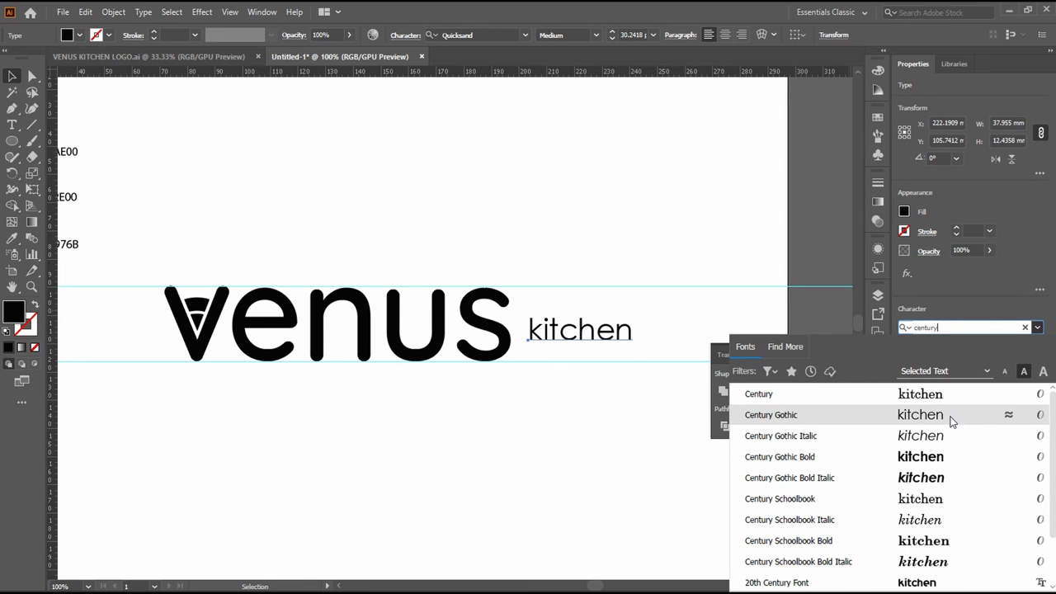
{"action": "left_click", "coordinate": [950, 417]}
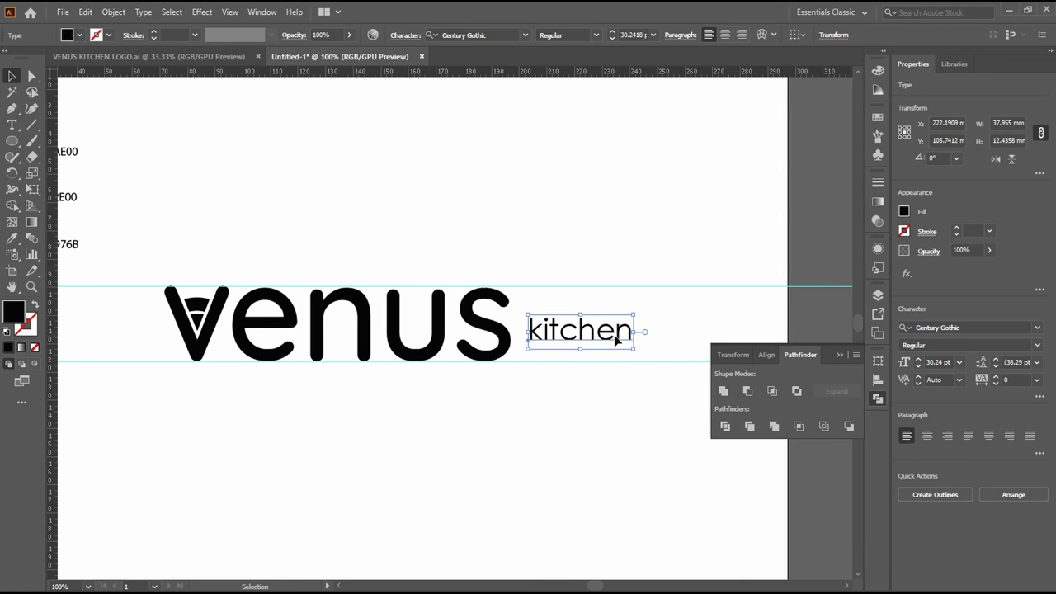
{"action": "left_click", "coordinate": [938, 159]}
{"action": "type", "text": "90"}
{"action": "key", "text": "Return"}
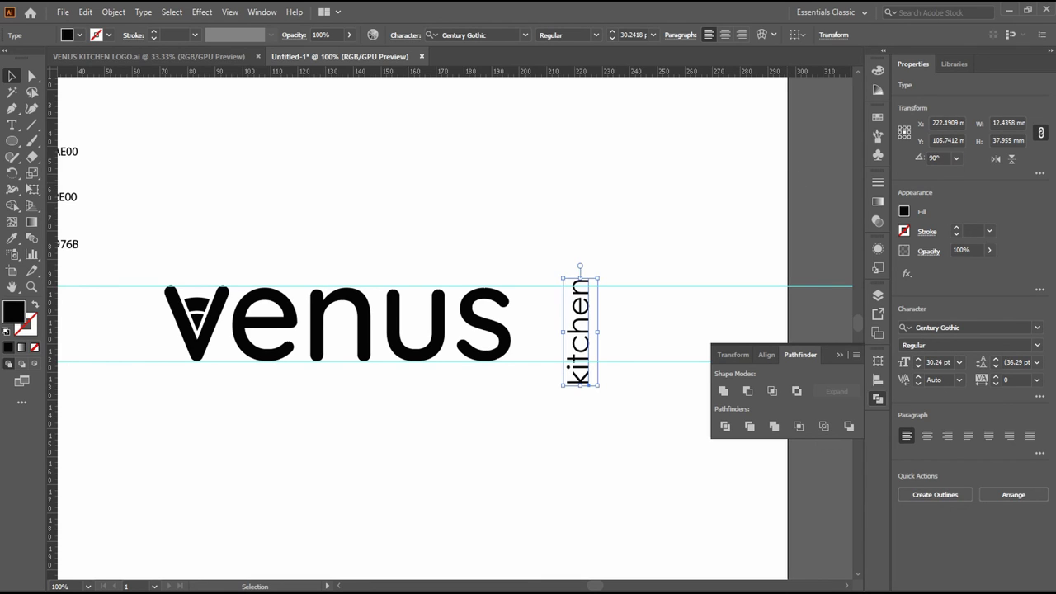
Flip kitchen, set it beside venus and scale it to 22.16 pt between the guides
{"action": "left_click", "coordinate": [1001, 162]}
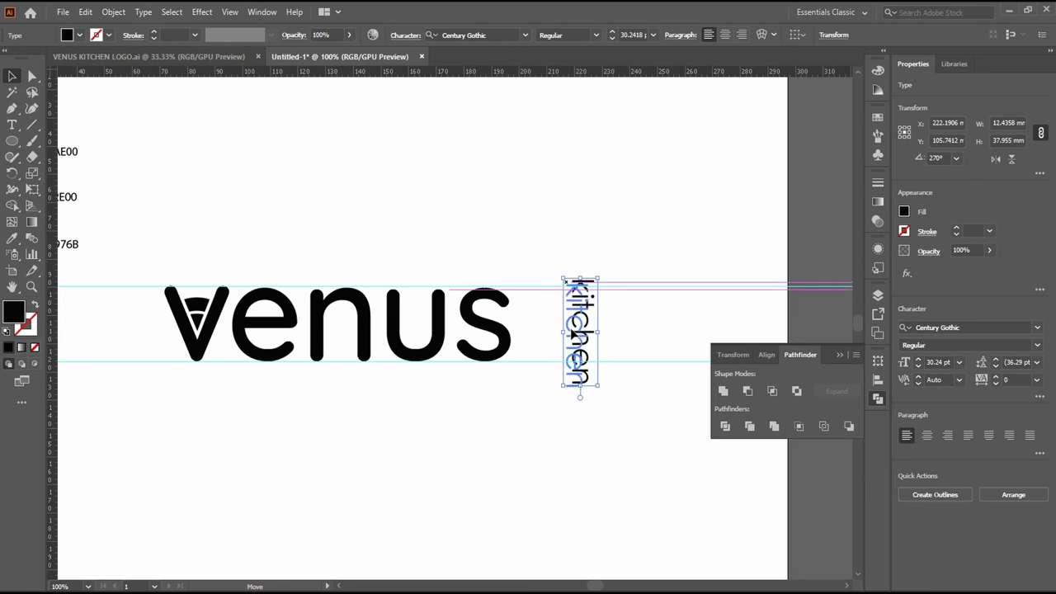
{"action": "left_click_drag", "start_coordinate": [573, 331], "coordinate": [531, 331]}
{"action": "key", "text": "ctrl+equal"}
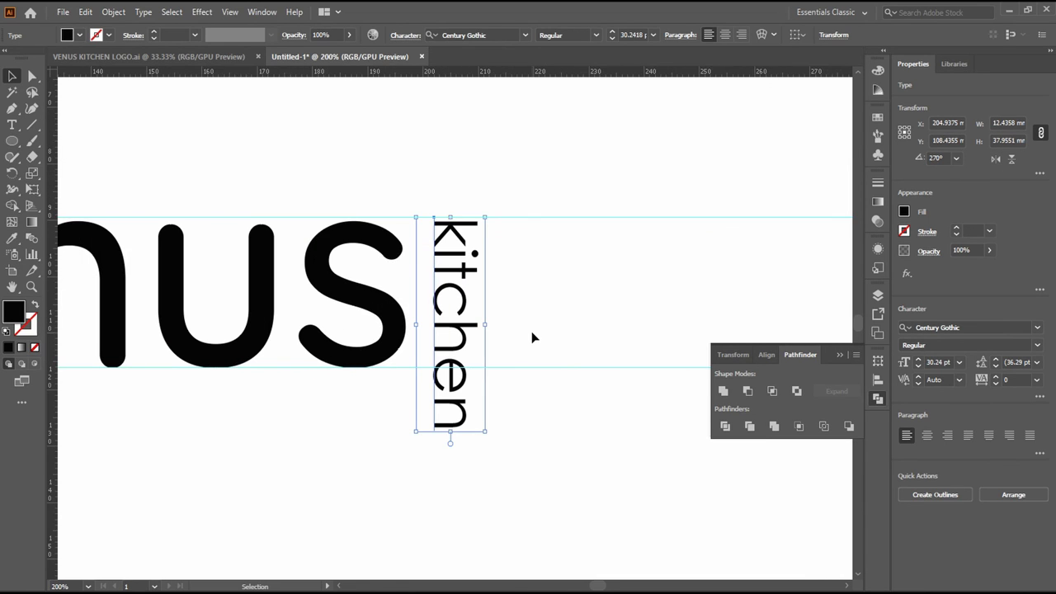
{"action": "key", "text": "Up"}
{"action": "key", "text": "Up"}
{"action": "left_click_drag", "start_coordinate": [484, 424], "coordinate": [468, 376]}
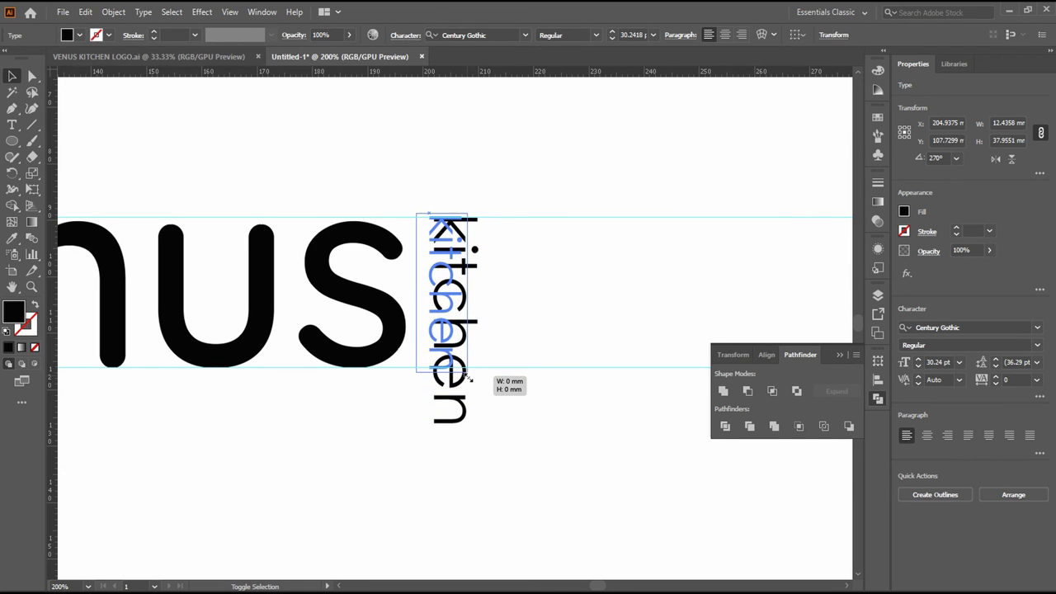
{"action": "left_click_drag", "start_coordinate": [468, 377], "coordinate": [466, 378]}
{"action": "left_click_drag", "start_coordinate": [469, 212], "coordinate": [470, 213]}
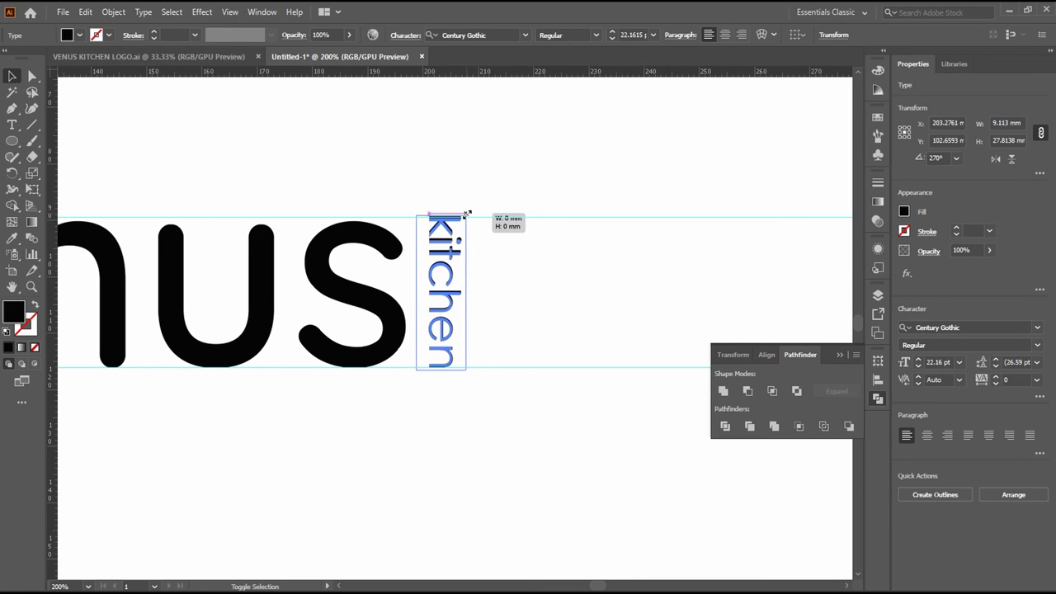
{"action": "left_click", "coordinate": [525, 153]}
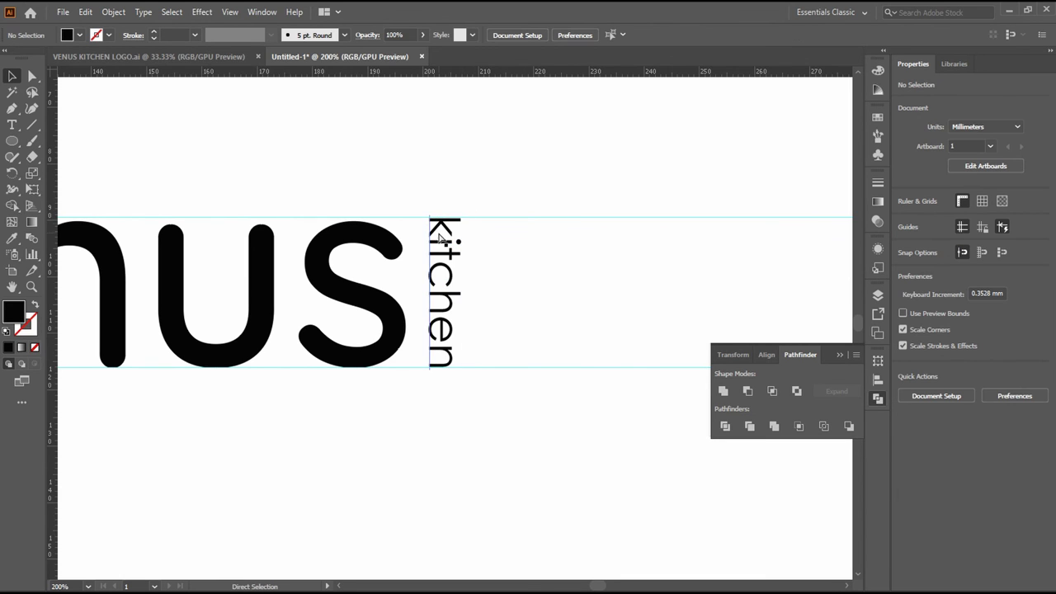
{"action": "key", "text": "ctrl+0"}
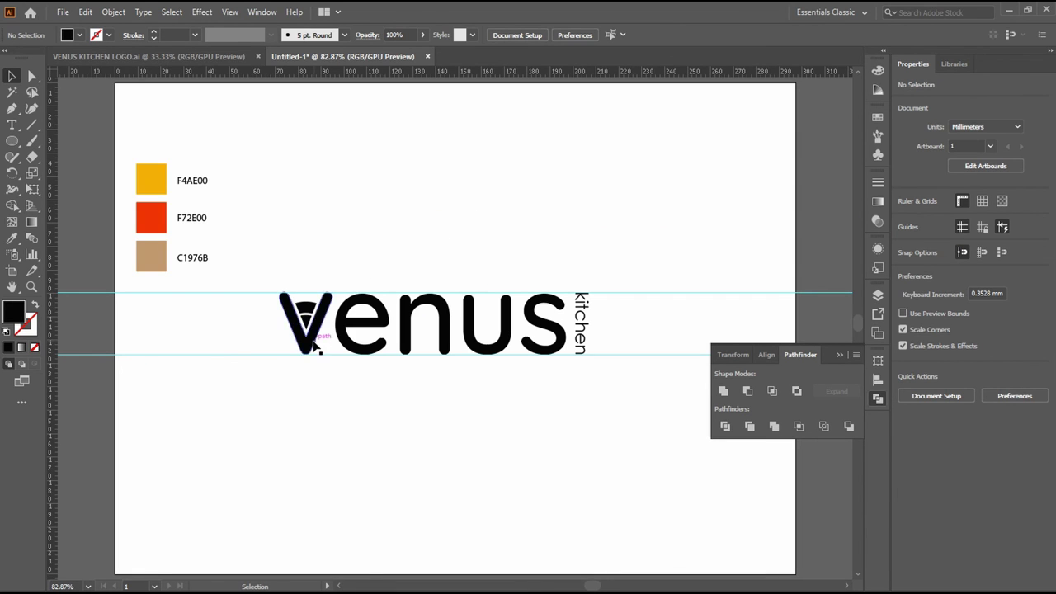
Colour all the venus letters tan C1976B by eyedropping the swatch
{"action": "left_click", "coordinate": [317, 345]}
{"action": "mouse_move", "coordinate": [558, 382]}
{"action": "left_mouse_down"}
{"action": "mouse_move", "coordinate": [295, 341]}
{"action": "mouse_move", "coordinate": [351, 348]}
{"action": "left_mouse_up"}
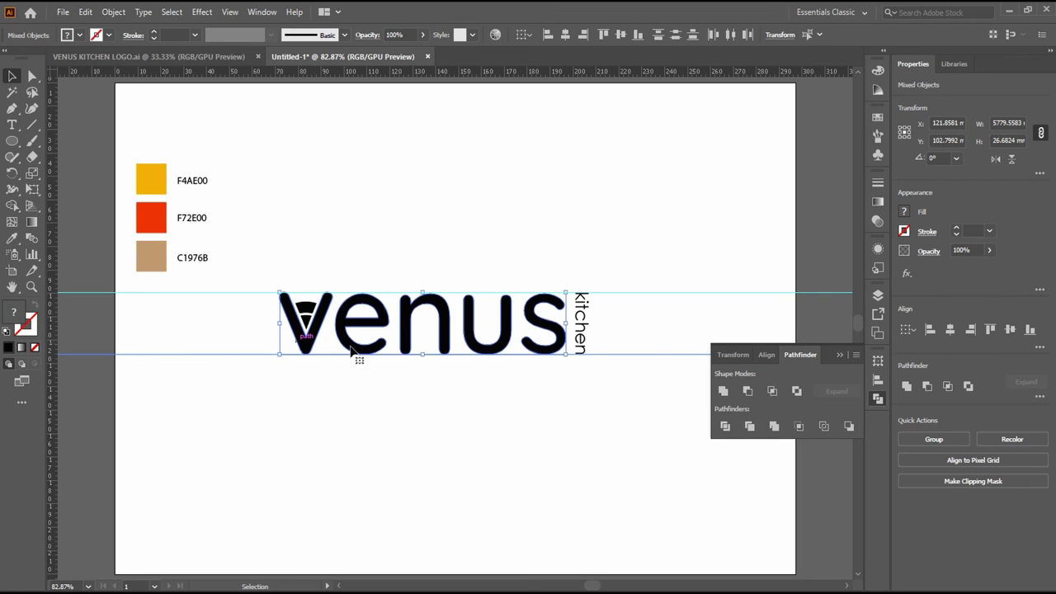
{"action": "left_click", "coordinate": [12, 237]}
{"action": "left_click", "coordinate": [167, 247]}
{"action": "key", "text": "v"}
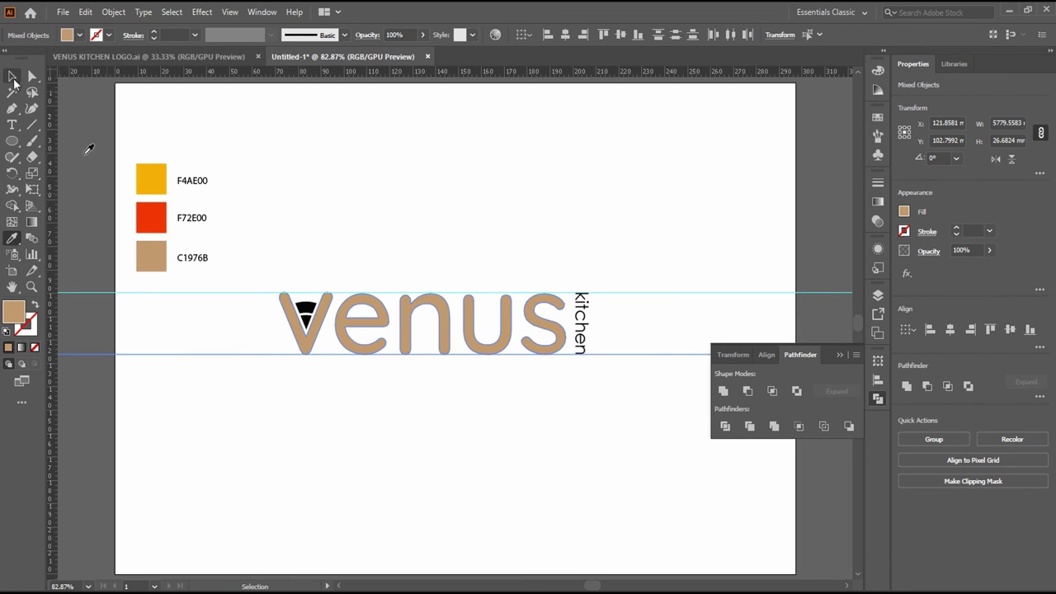
{"action": "left_click", "coordinate": [301, 235]}
Fill the v's slice triangle red F72E00 and its top shape yellow F4AE00
{"action": "left_click", "coordinate": [305, 318]}
{"action": "left_click", "coordinate": [11, 237]}
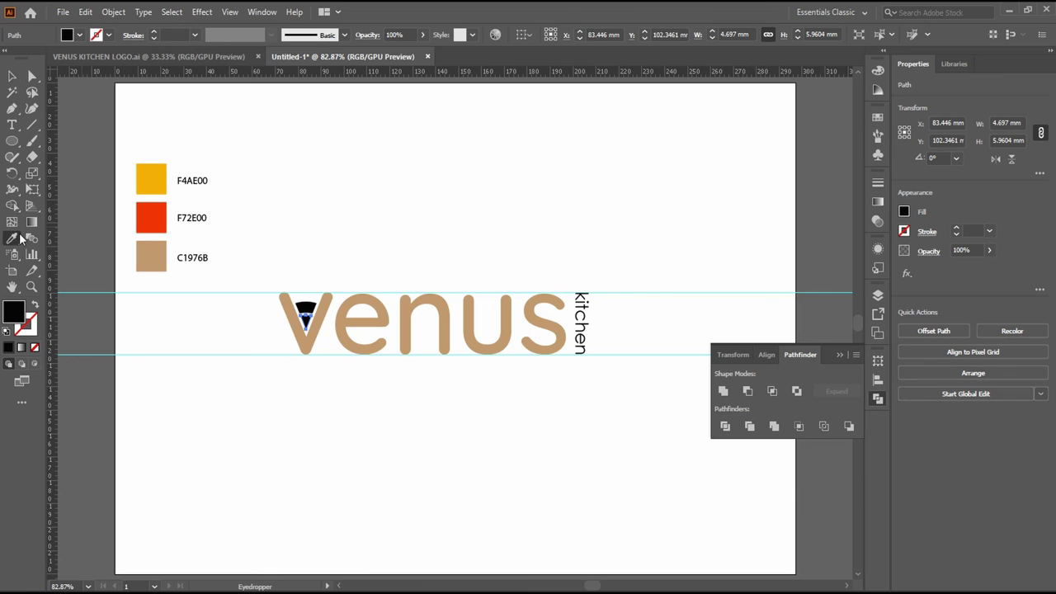
{"action": "left_click", "coordinate": [154, 213]}
{"action": "key", "text": "v"}
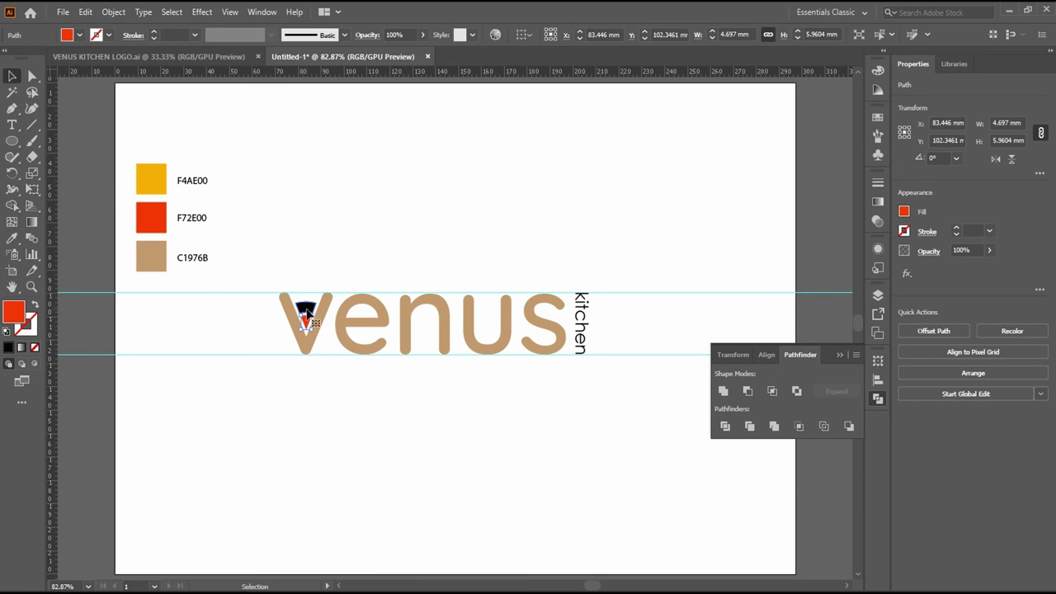
{"action": "left_click", "coordinate": [305, 308]}
{"action": "key", "text": "i"}
{"action": "left_click", "coordinate": [151, 178]}
{"action": "left_click", "coordinate": [11, 75]}
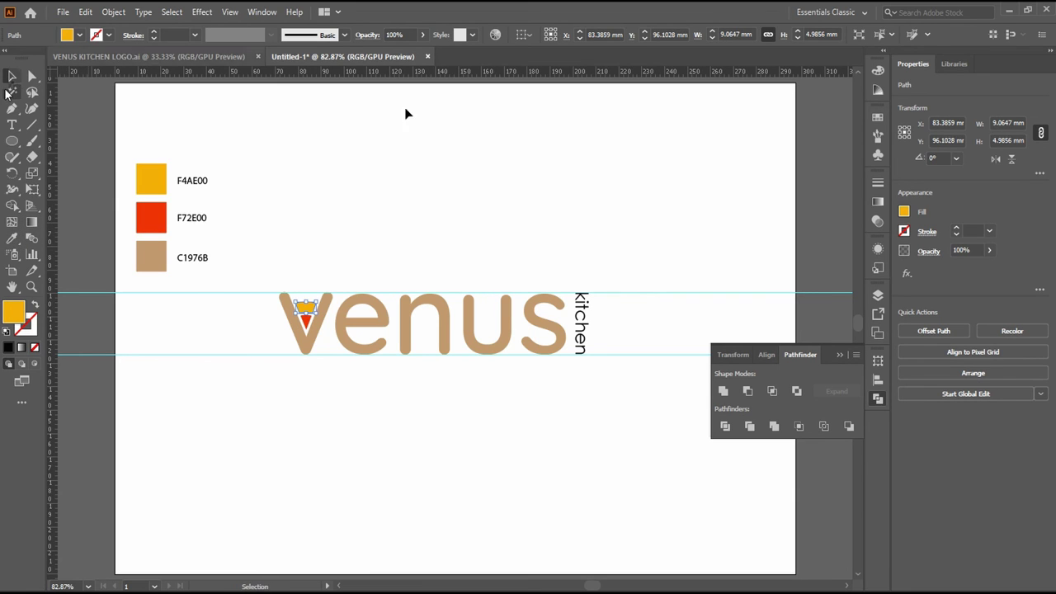
Make the vertical 'kitchen' text red F72E00, then zoom out and select all the artwork
{"action": "left_click", "coordinate": [582, 322]}
{"action": "key", "text": "i"}
{"action": "left_click", "coordinate": [152, 216]}
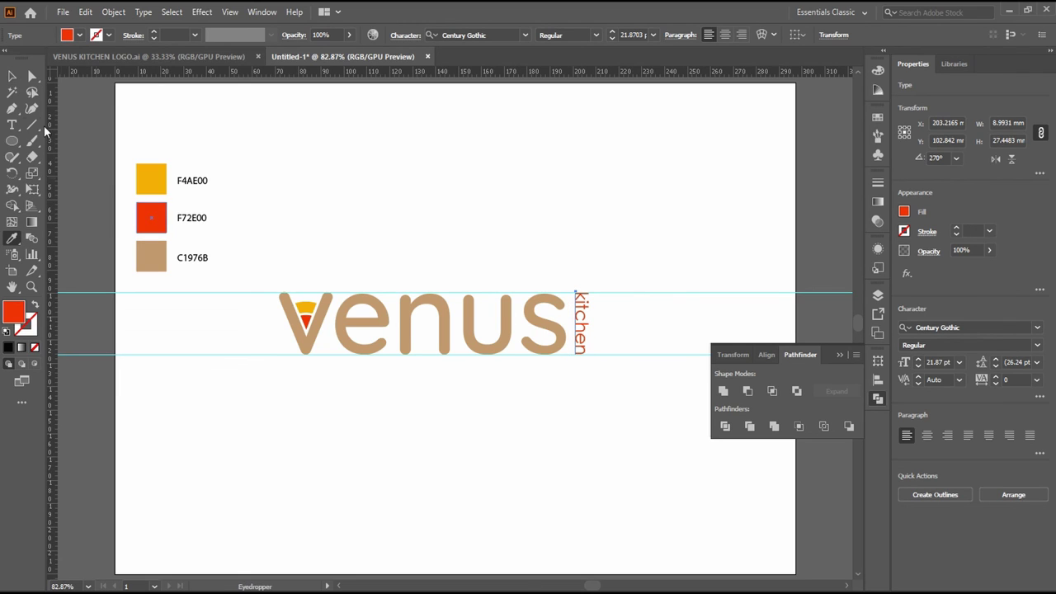
{"action": "key", "text": "v"}
{"action": "left_click", "coordinate": [283, 184]}
{"action": "key", "text": "ctrl+minus"}
{"action": "key", "text": "ctrl+minus"}
{"action": "key", "text": "ctrl+minus"}
{"action": "left_click_drag", "start_coordinate": [347, 324], "coordinate": [343, 322]}
{"action": "key", "text": "ctrl+a"}
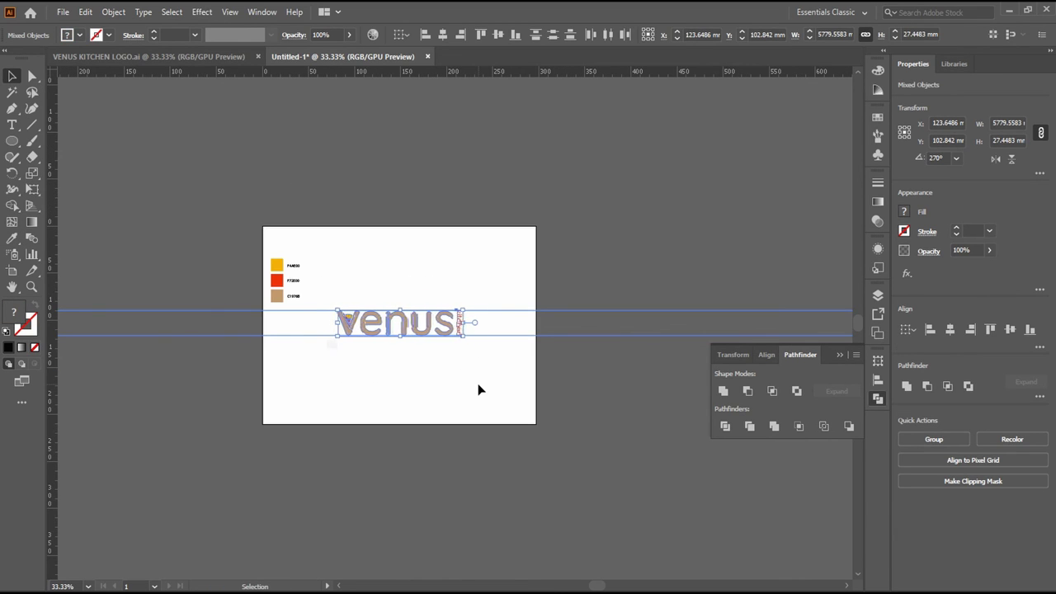
Nudge the artwork and Alt-drag Artboard 1 right to create a duplicate artboard with the logo
{"action": "key", "text": "Down"}
{"action": "key", "text": "Down"}
{"action": "key", "text": "Down"}
{"action": "key", "text": "Right"}
{"action": "key", "text": "Right"}
{"action": "key", "text": "Right"}
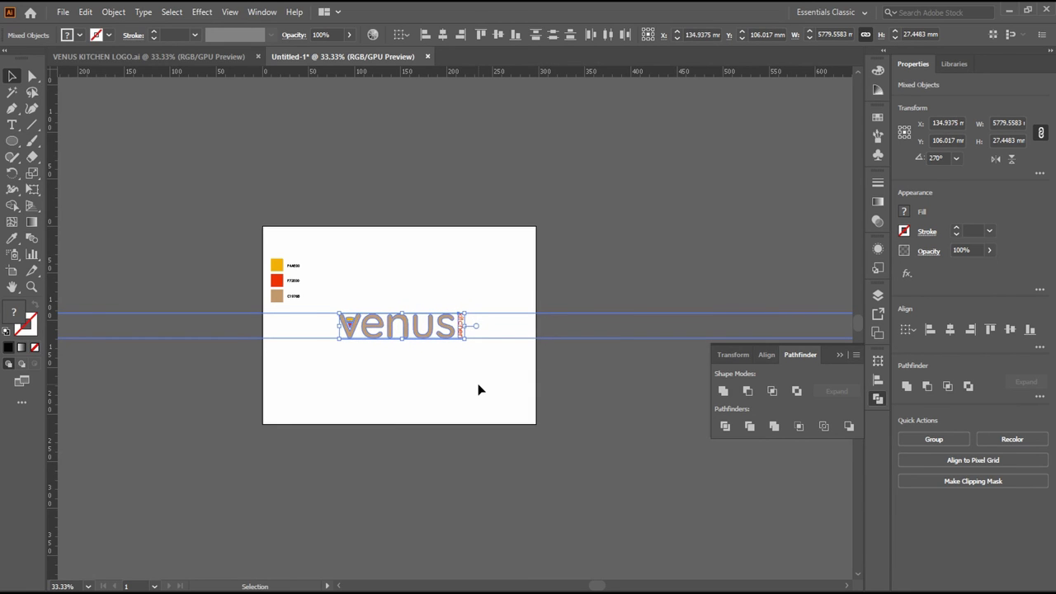
{"action": "key", "text": "shift+o"}
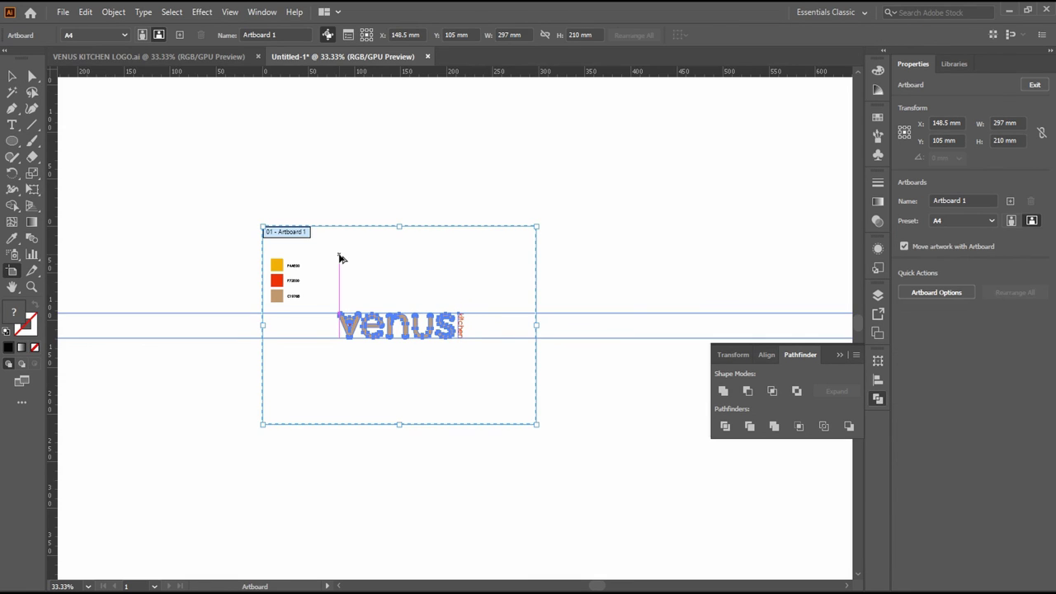
{"action": "left_click_drag", "start_coordinate": [342, 260], "coordinate": [623, 253]}
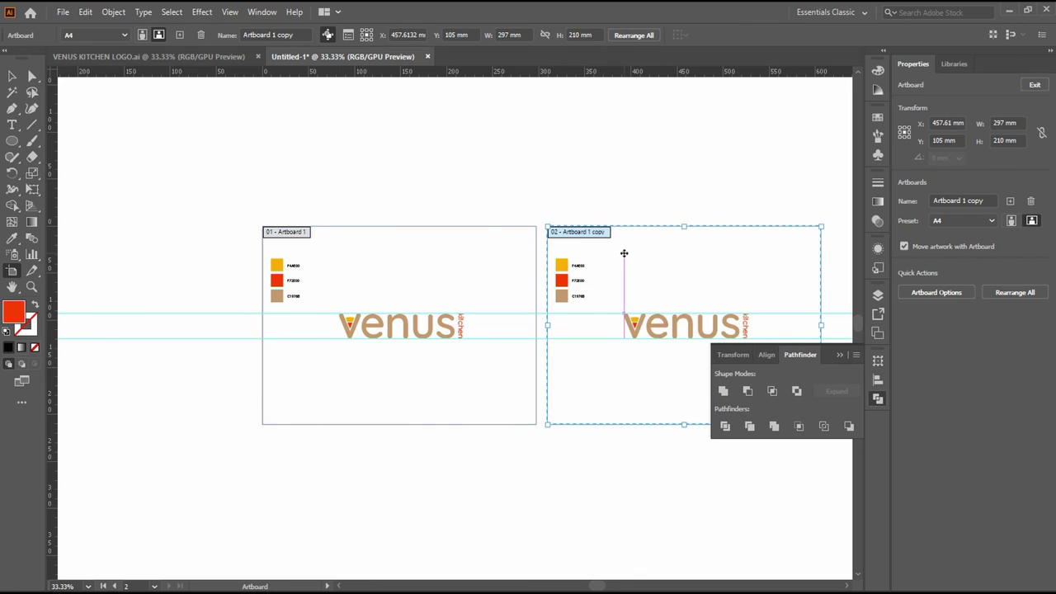
{"action": "left_click", "coordinate": [13, 76]}
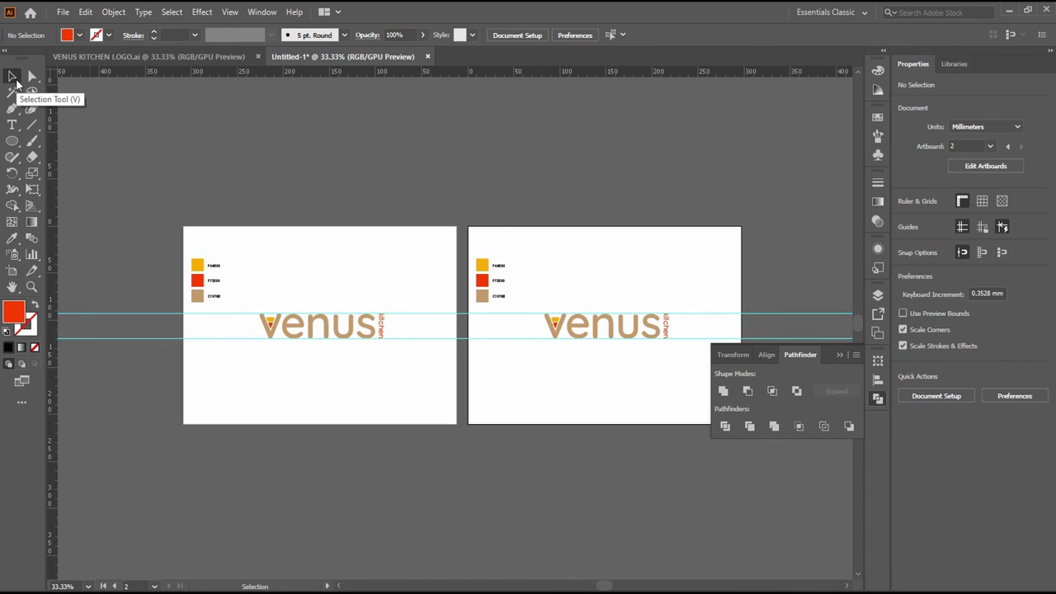
{"action": "scroll", "coordinate": [260, 158], "scroll_direction": "right", "scroll_amount": 3}
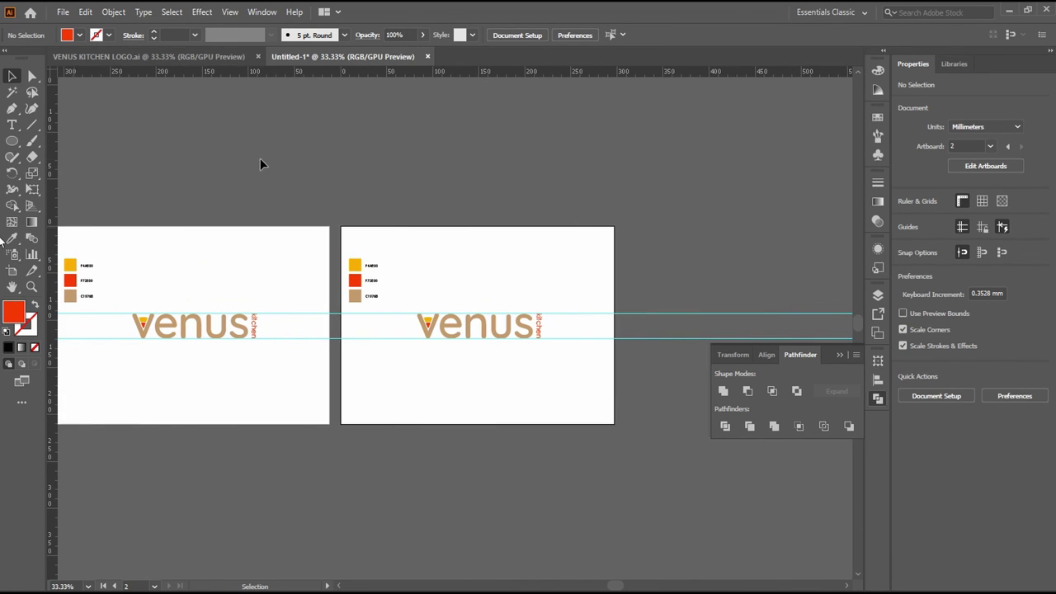
Draw a rectangle covering the second artboard and send it behind the logo
{"action": "left_click", "coordinate": [16, 145]}
{"action": "left_click", "coordinate": [78, 141]}
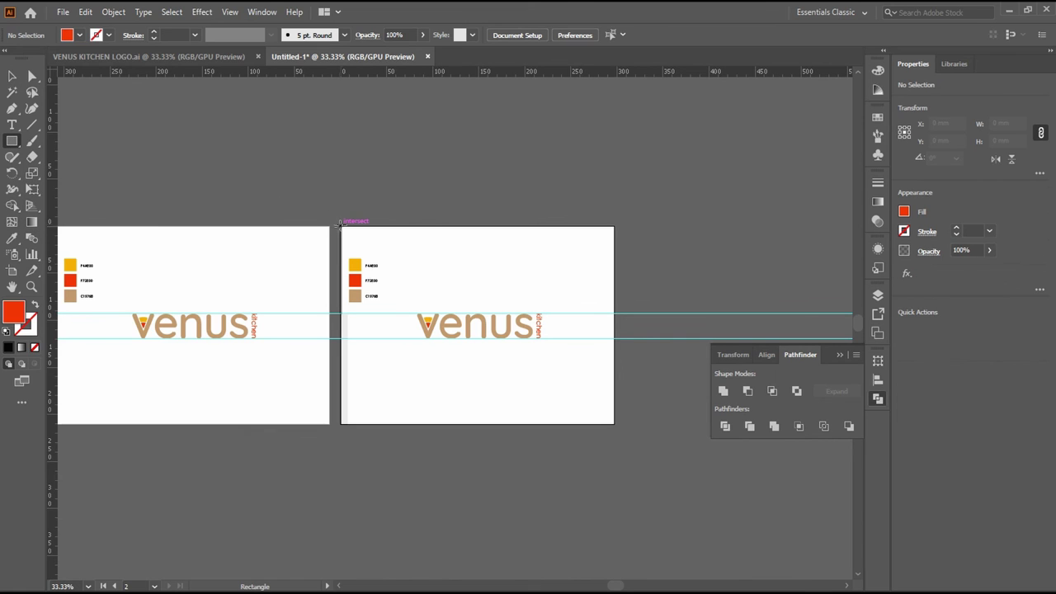
{"action": "mouse_move", "coordinate": [341, 227]}
{"action": "left_mouse_down"}
{"action": "mouse_move", "coordinate": [597, 394]}
{"action": "mouse_move", "coordinate": [614, 423]}
{"action": "left_mouse_up"}
{"action": "left_click", "coordinate": [113, 12]}
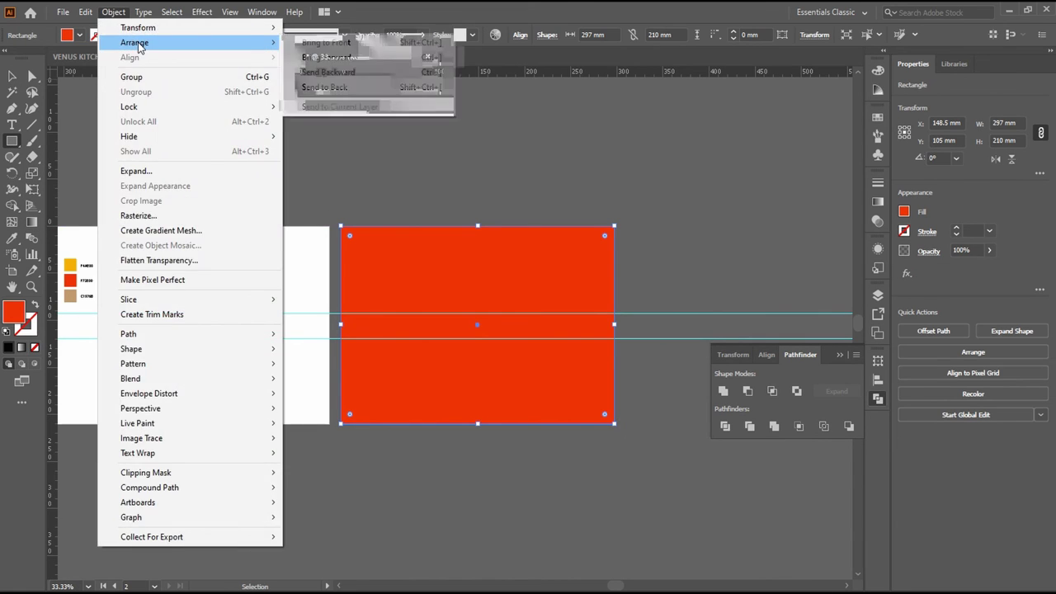
{"action": "left_click", "coordinate": [361, 87]}
{"action": "key", "text": "v"}
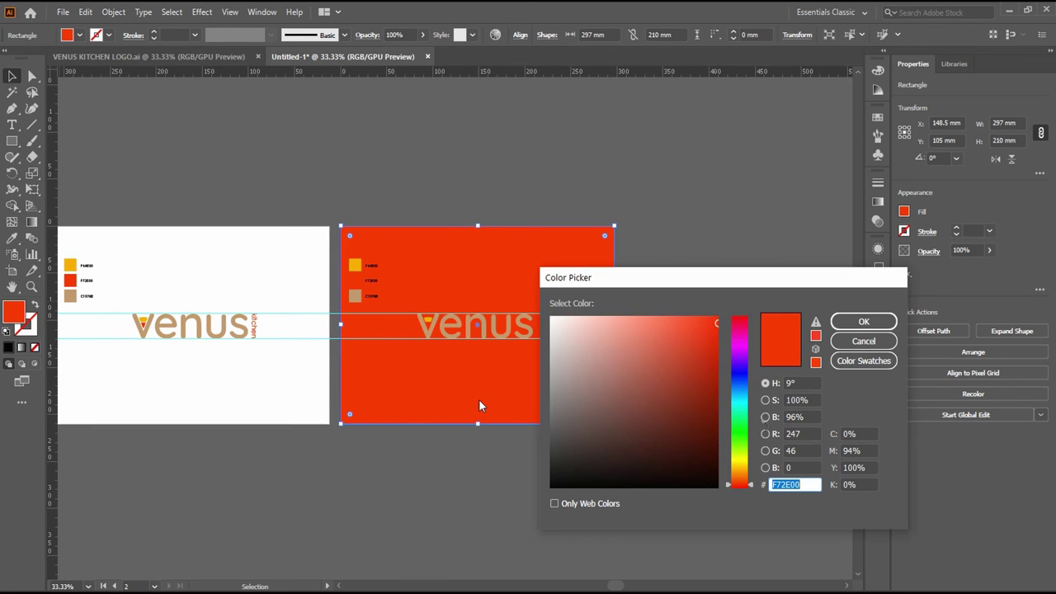
Fill the background rectangle dark maroon 600000 and delete the cyan guides
{"action": "left_click", "coordinate": [720, 421]}
{"action": "left_click", "coordinate": [864, 321]}
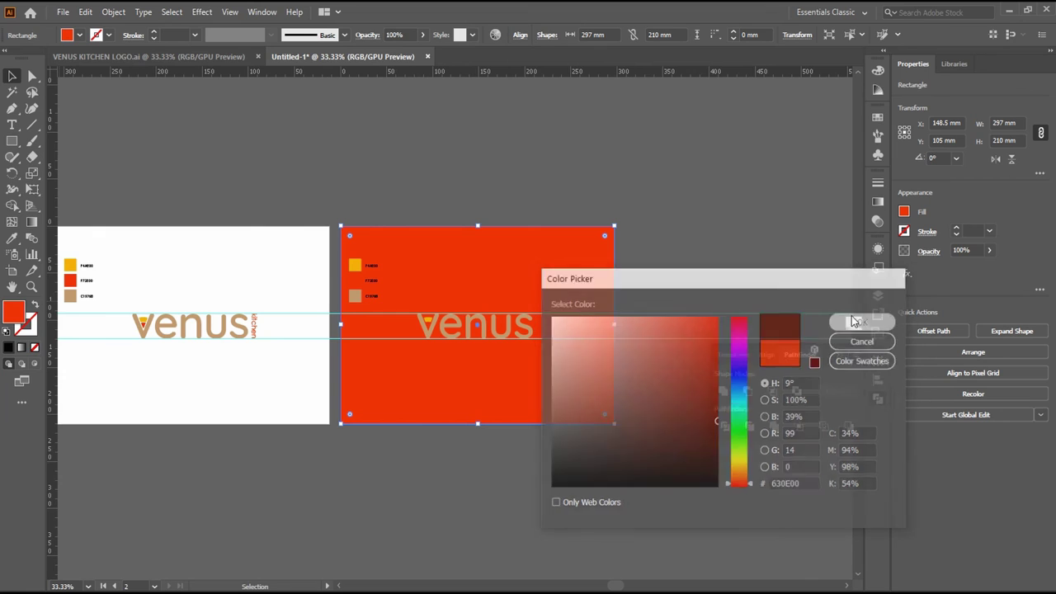
{"action": "double_click", "coordinate": [15, 312]}
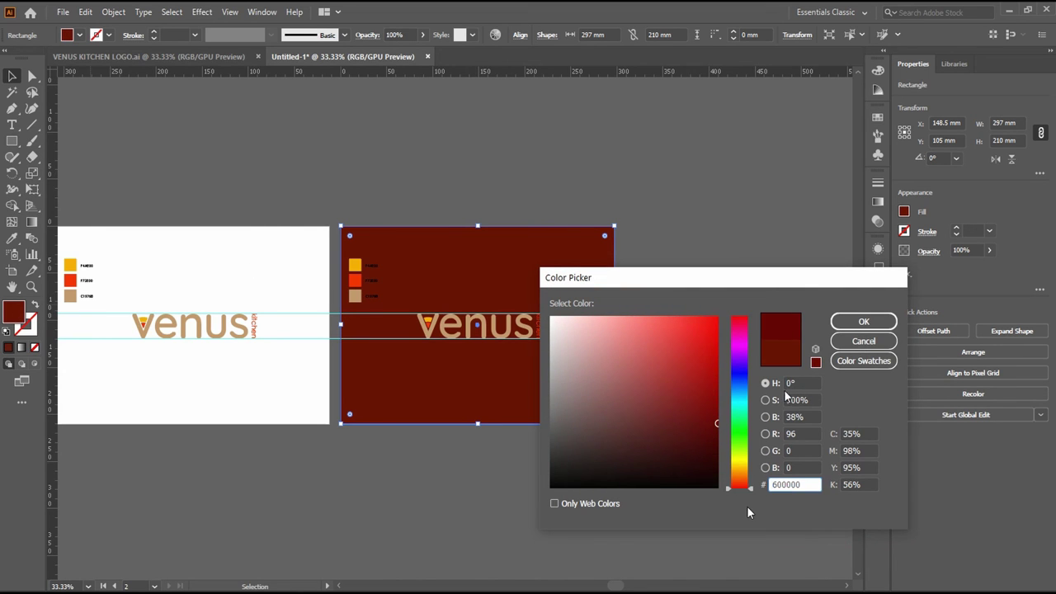
{"action": "left_click", "coordinate": [858, 321]}
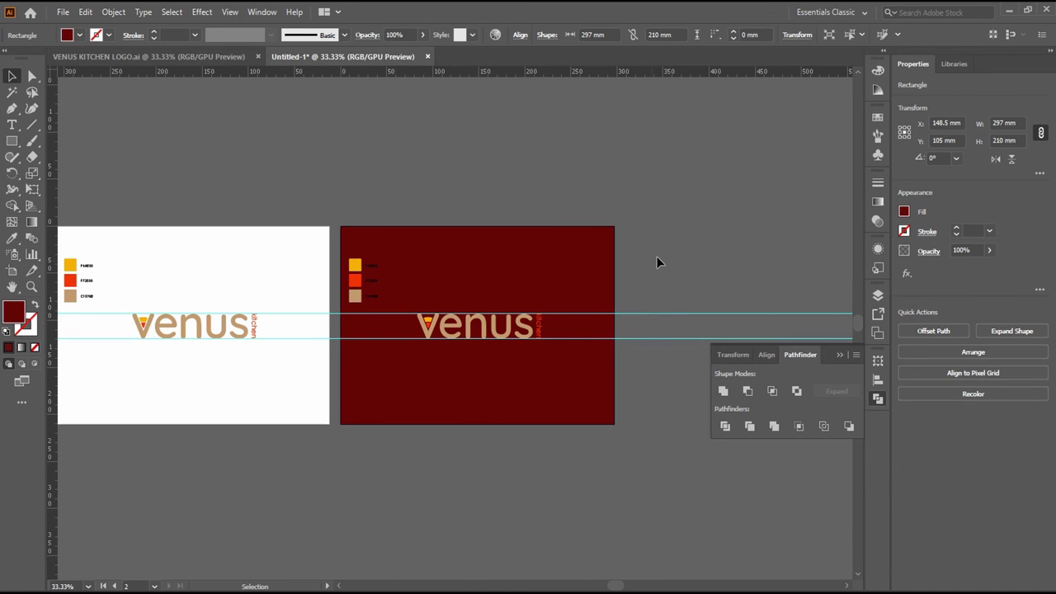
{"action": "left_click", "coordinate": [672, 432]}
{"action": "key", "text": "Delete"}
Drag the Artboard 1 copy left until it touches Artboard 1, then zoom out to view both
{"action": "scroll", "coordinate": [672, 433], "scroll_direction": "left", "scroll_amount": 3}
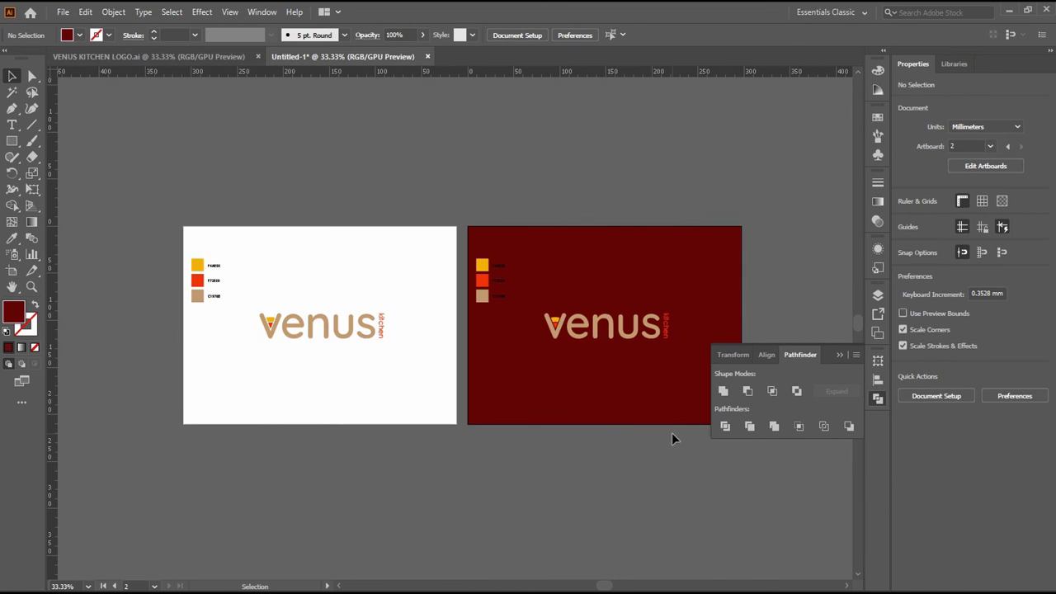
{"action": "key", "text": "ctrl+plus"}
{"action": "key", "text": "shift+o"}
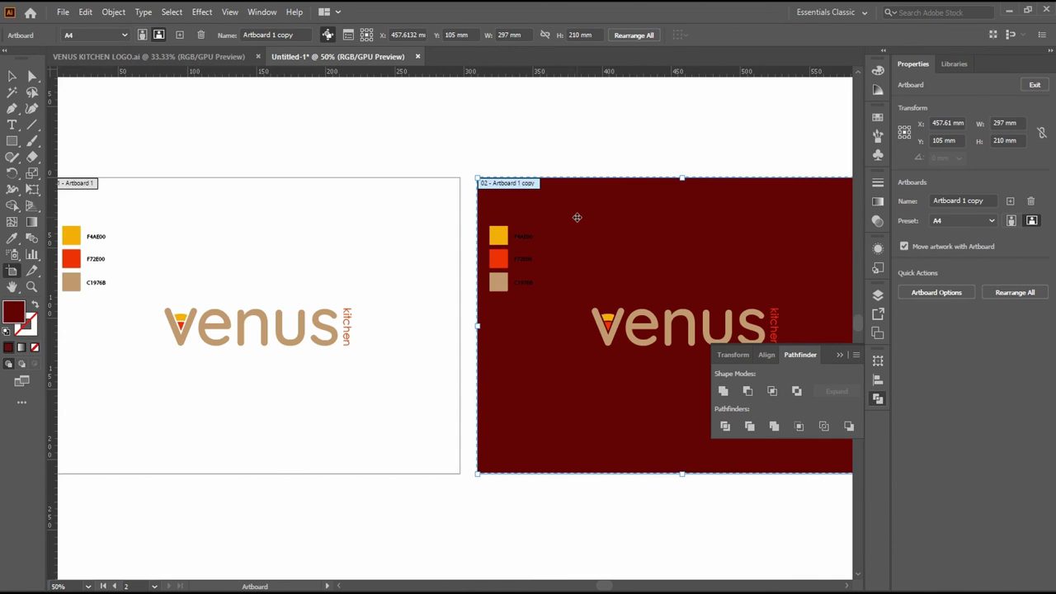
{"action": "left_click_drag", "start_coordinate": [576, 217], "coordinate": [559, 217]}
{"action": "key", "text": "v"}
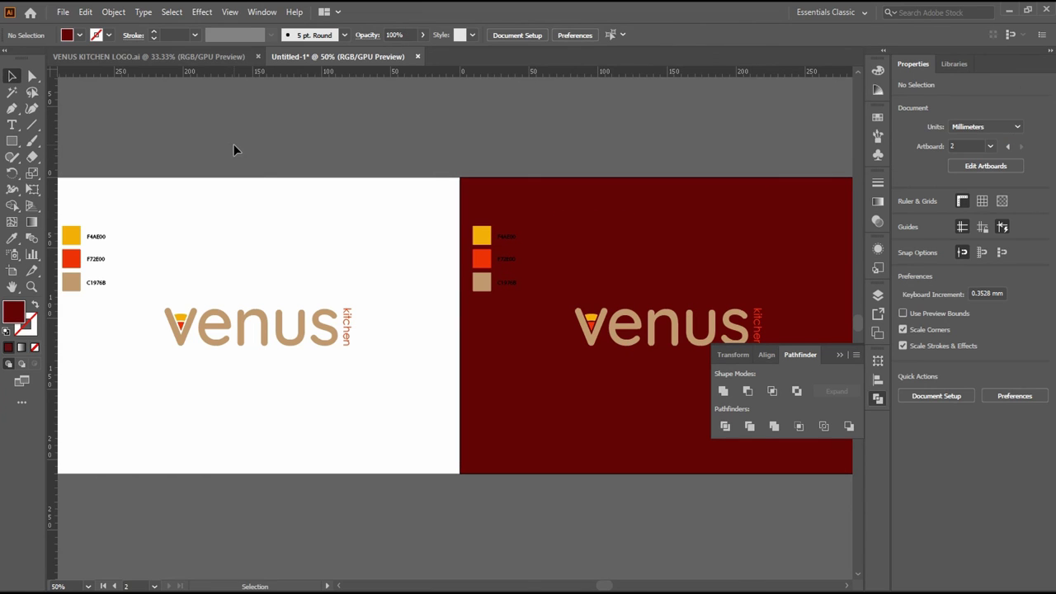
{"action": "key", "text": "ctrl+minus"}
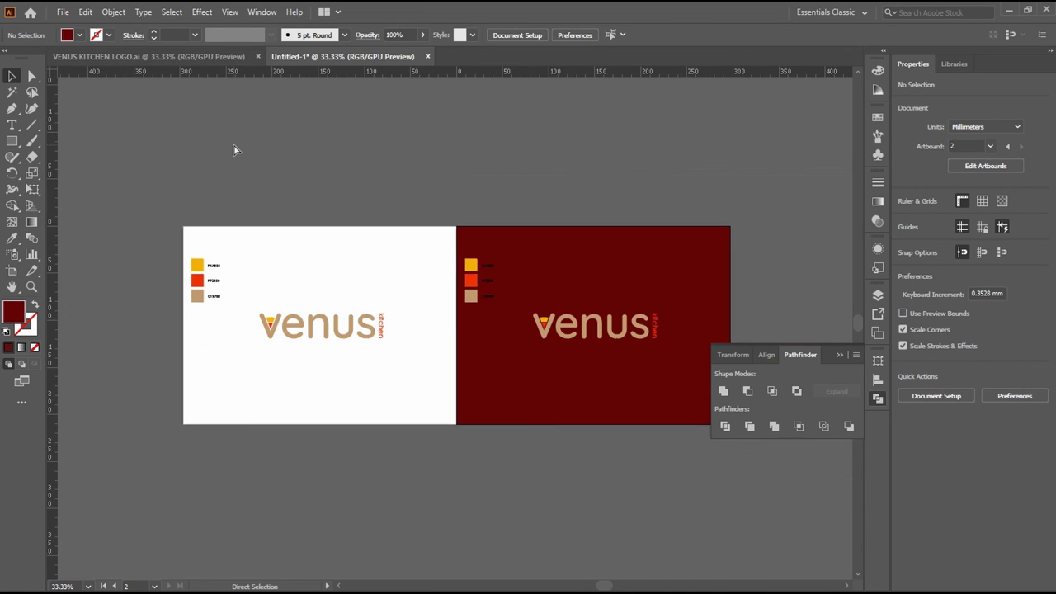
{"action": "key", "text": "ctrl+minus"}
{"action": "key", "text": "ctrl+minus"}
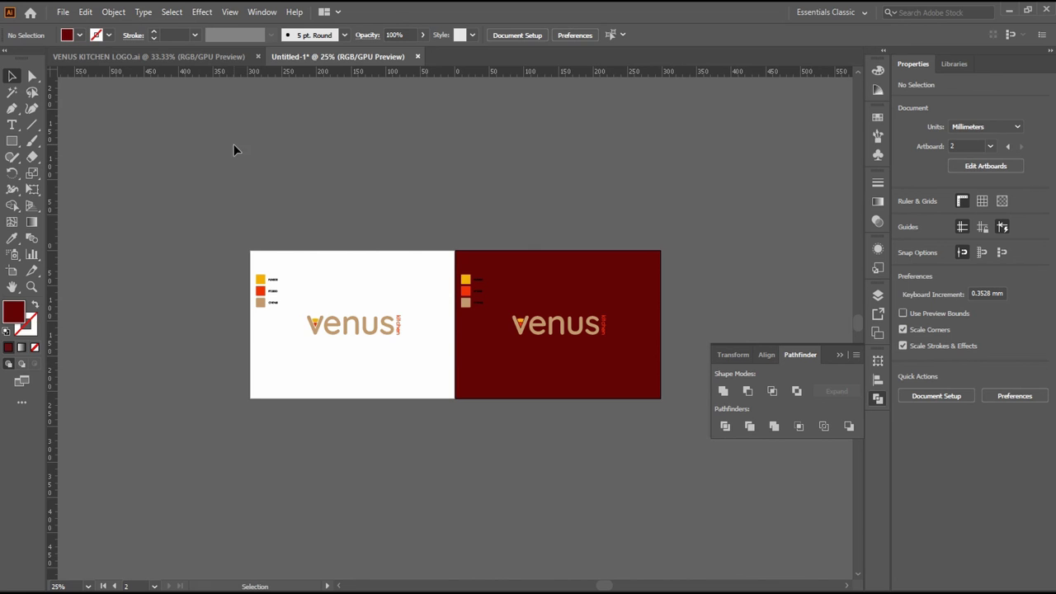